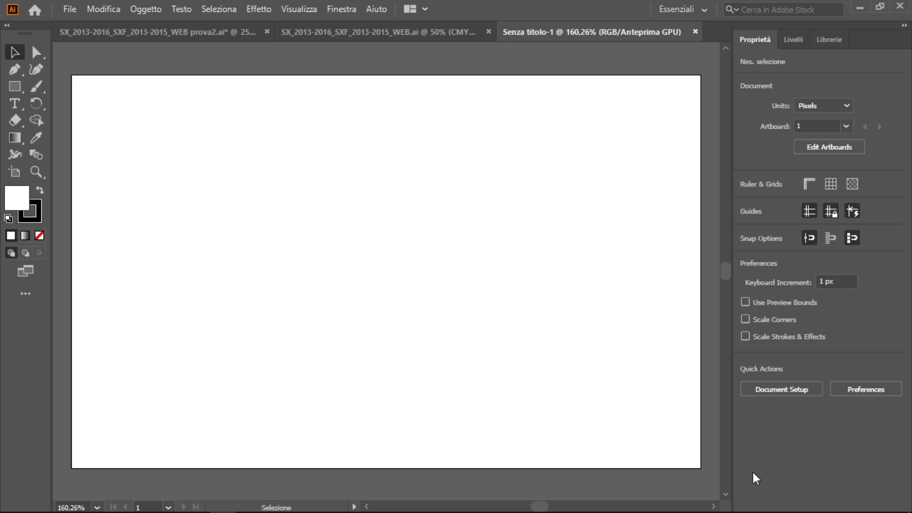
# Step: Drag the black and orange shroud shapes from prova2 into Senza titolo-1
pyautogui.moveTo(296, 234); pyautogui.dragTo(449, 50)
pyautogui.moveTo(547, 36)
pyautogui.mouseDown()
pyautogui.moveTo(365, 241)
pyautogui.moveTo(458, 221)
pyautogui.mouseUp()
pyautogui.click(70, 9)
# Step: Place the ktm logo from loghi moto, then scale and rotate it onto the orange shroud
pyautogui.click(90, 188)
pyautogui.click(125, 36)
pyautogui.doubleClick(264, 204)
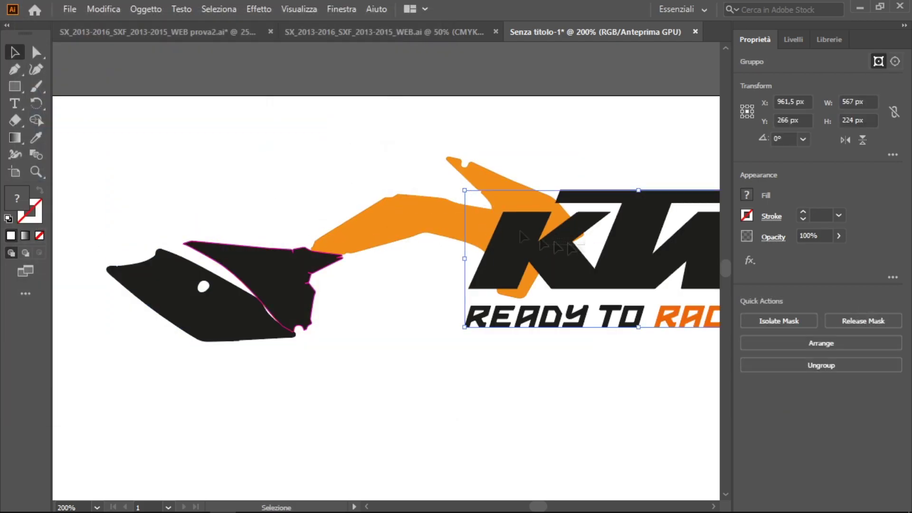
pyautogui.moveTo(617, 272); pyautogui.dragTo(407, 236)
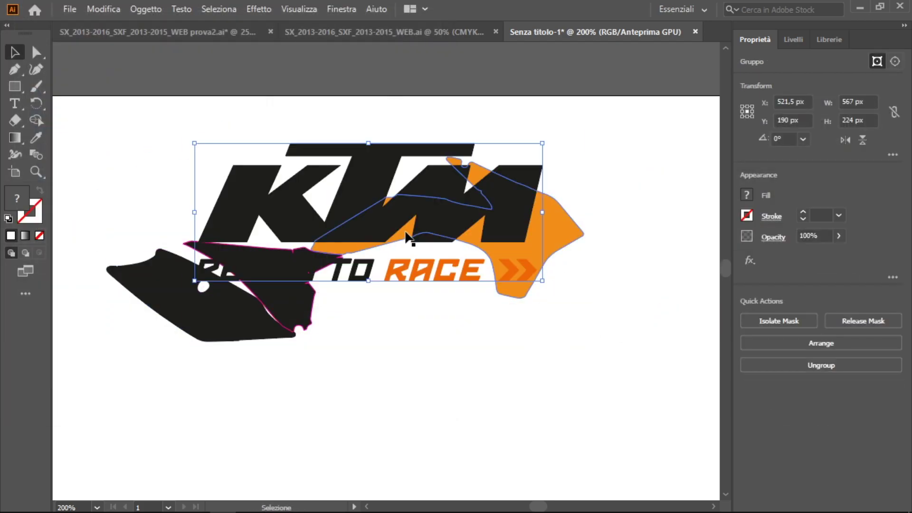
pyautogui.moveTo(543, 281); pyautogui.dragTo(383, 203)
pyautogui.moveTo(286, 172); pyautogui.dragTo(518, 238)
pyautogui.moveTo(599, 247); pyautogui.dragTo(592, 268)
pyautogui.hotkey('ctrl', '+')
pyautogui.hotkey('ctrl', '+')
pyautogui.hotkey('ctrl', '+')
# Step: Shrink the KTM logo slightly and delete its orange chevrons
pyautogui.moveTo(703, 295); pyautogui.dragTo(575, 235)
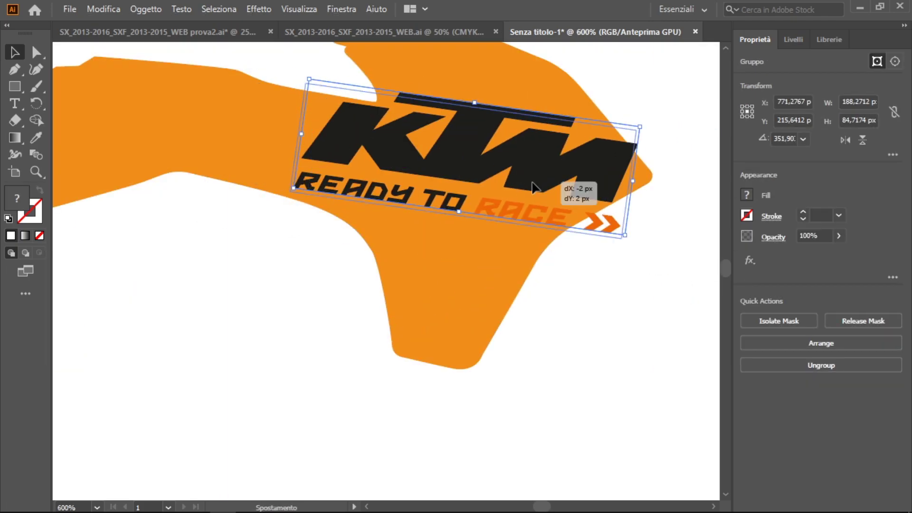
pyautogui.doubleClick(594, 232)
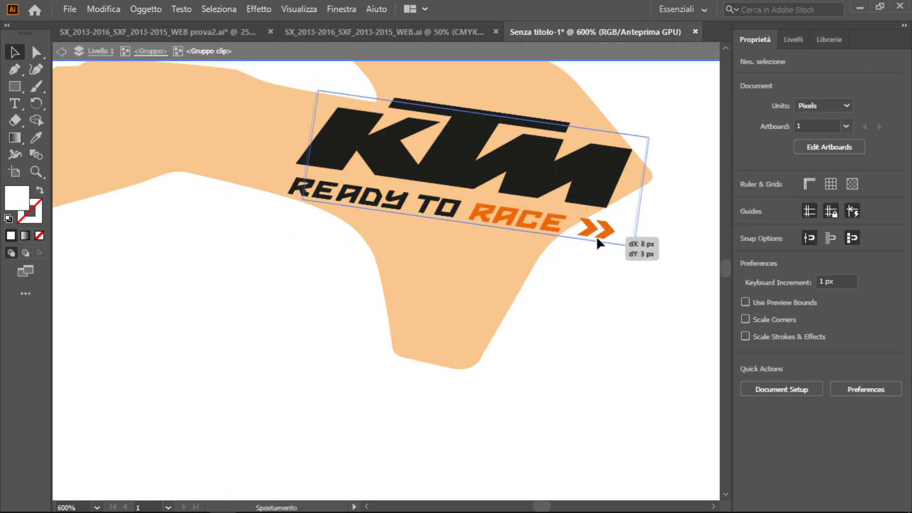
pyautogui.doubleClick(586, 234)
pyautogui.press('Delete')
pyautogui.doubleClick(583, 318)
# Step: Delete the READY TO RACE lettering, leaving only the KTM letters
pyautogui.doubleClick(480, 222)
pyautogui.moveTo(473, 209); pyautogui.dragTo(502, 238)
pyautogui.doubleClick(486, 216)
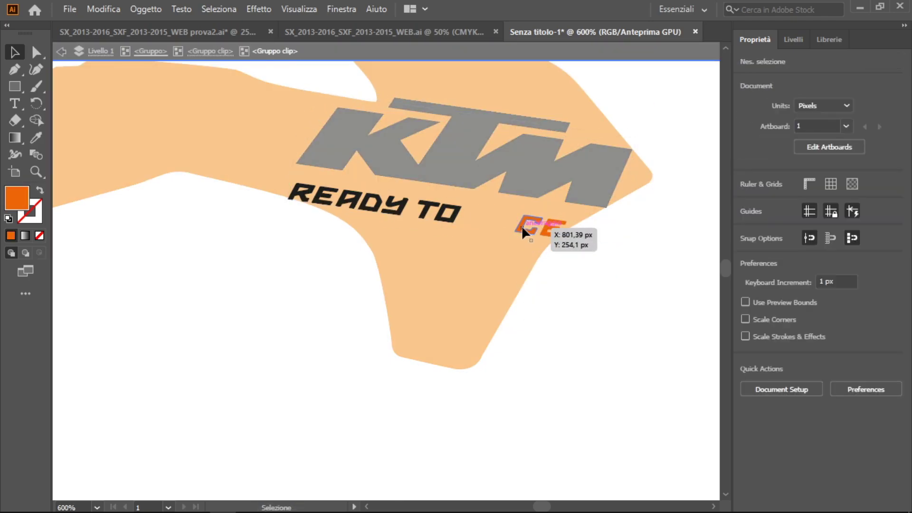
pyautogui.click(454, 220)
pyautogui.press('Delete')
pyautogui.click(390, 206)
pyautogui.press('Delete')
pyautogui.click(313, 196)
pyautogui.press('Delete')
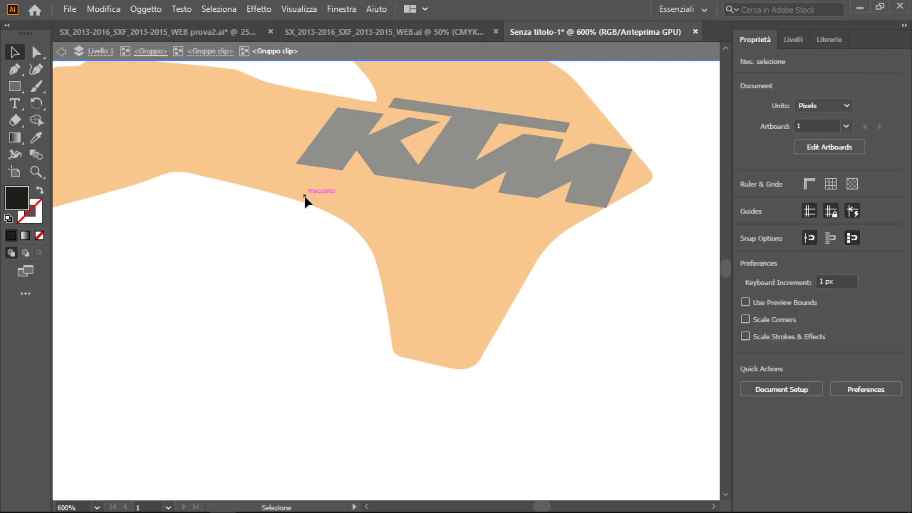
pyautogui.press('Escape')
pyautogui.press('p')
pyautogui.click(534, 270)
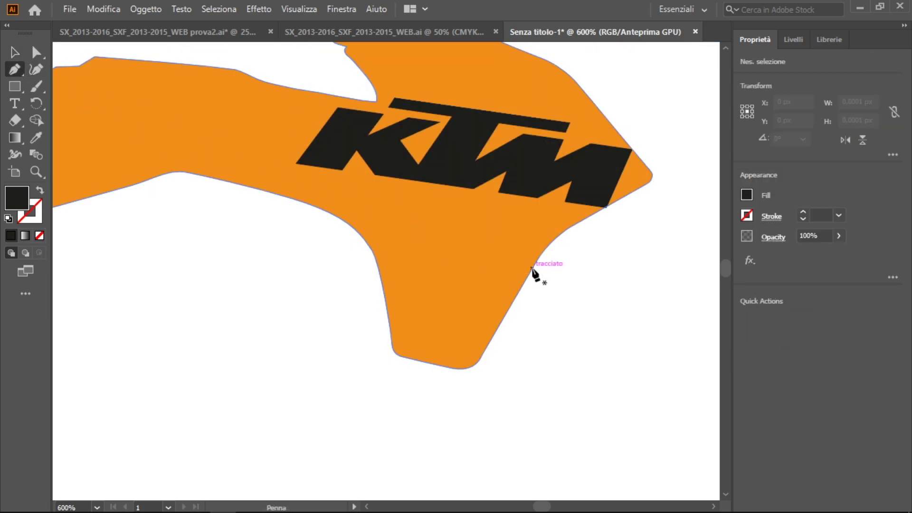
# Step: Draw the stripe outline from the black panel across the orange shroud with the Pen tool
pyautogui.hotkey('ctrl', '-')
pyautogui.click(339, 156)
pyautogui.scroll(2, 106, 212)
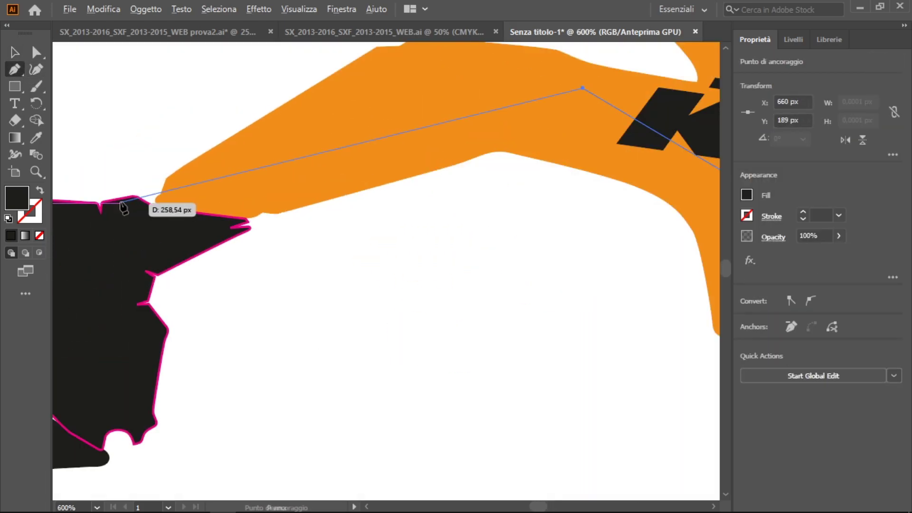
pyautogui.click(102, 202)
pyautogui.click(464, 159)
pyautogui.click(591, 184)
pyautogui.scroll(-2, 591, 183)
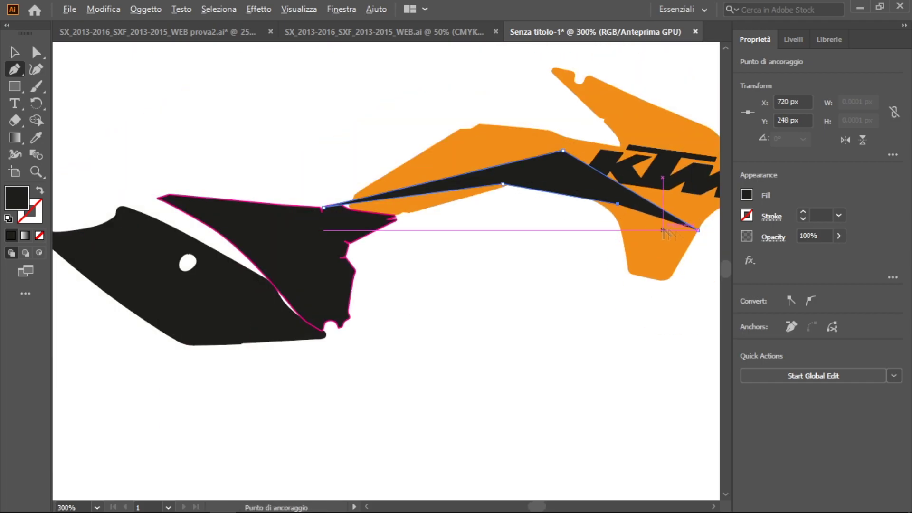
pyautogui.scroll(2, 699, 248)
pyautogui.scroll(4, 700, 248)
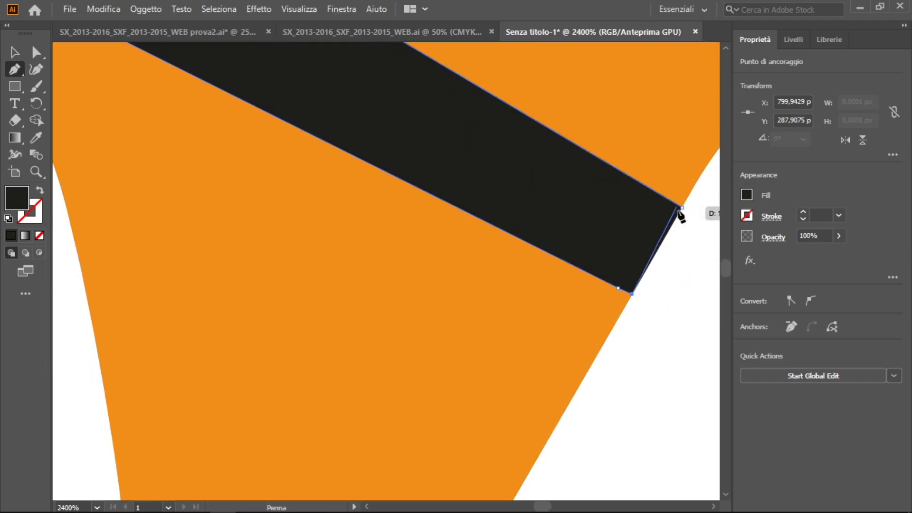
pyautogui.click(682, 204)
pyautogui.scroll(-5, 682, 204)
pyautogui.scroll(2, 438, 198)
# Step: Bend the stripe's lower edge and make its anchor a sharp corner
pyautogui.click(37, 53)
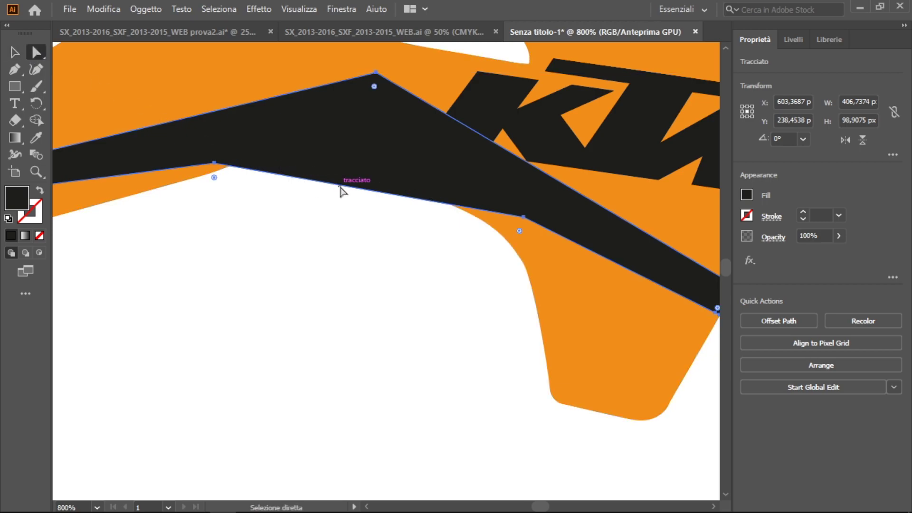
pyautogui.click(25, 294)
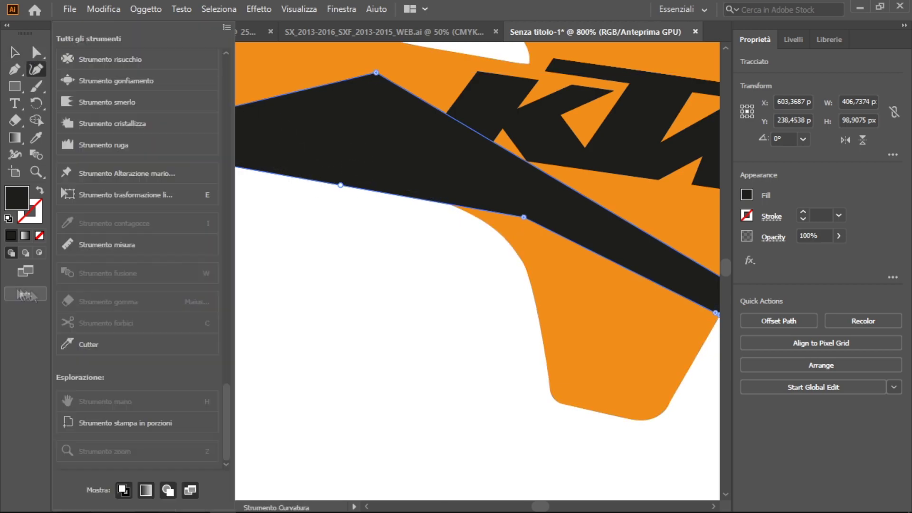
pyautogui.moveTo(340, 186); pyautogui.dragTo(354, 140)
pyautogui.doubleClick(355, 140)
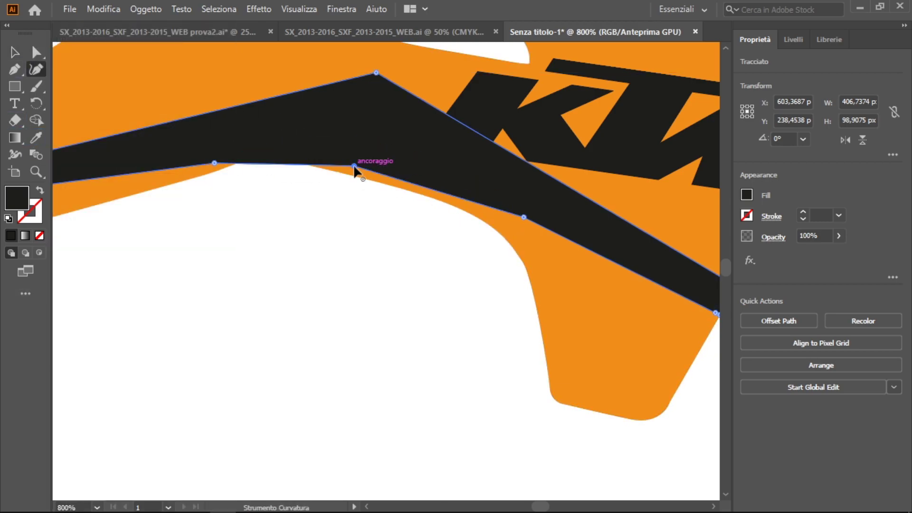
pyautogui.click(326, 231)
pyautogui.press('v')
pyautogui.hotkey('ctrl', '-')
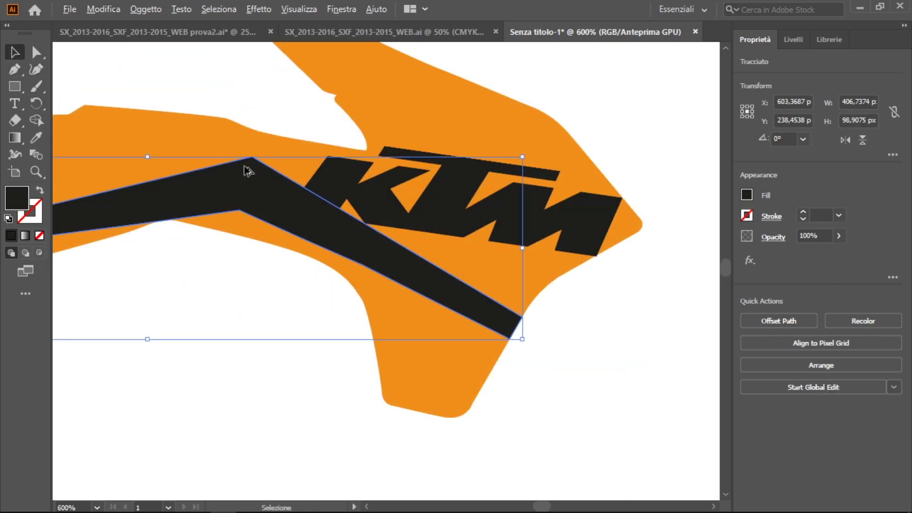
pyautogui.click(794, 40)
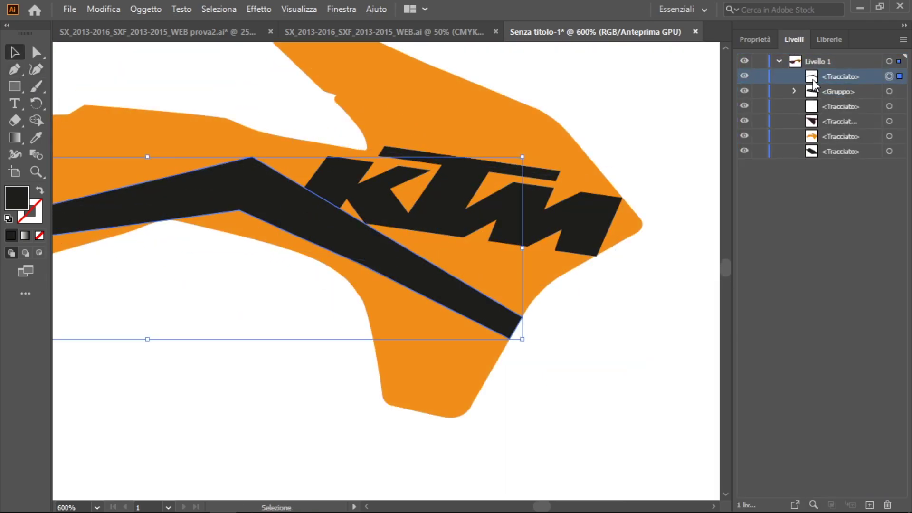
# Step: Move the stripe path into and back out of the KTM logo's clipping group
pyautogui.moveTo(810, 98); pyautogui.dragTo(811, 98)
pyautogui.click(692, 232)
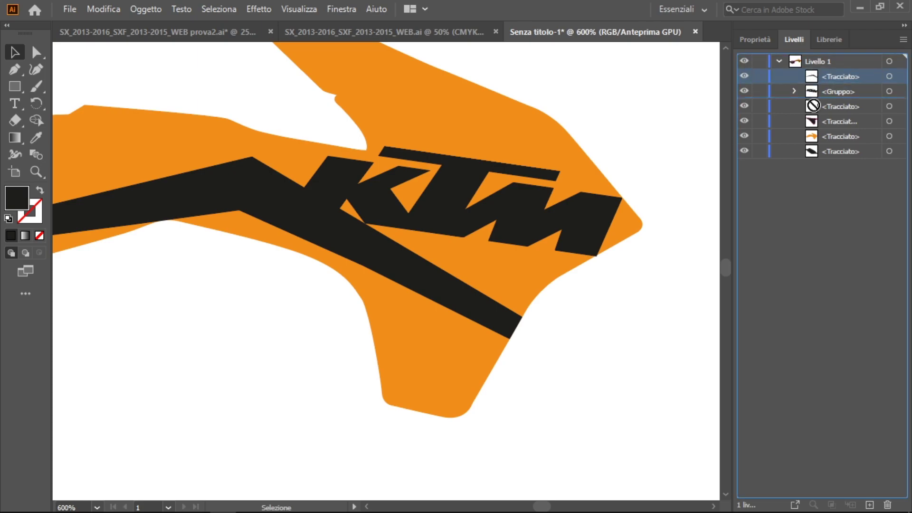
pyautogui.moveTo(812, 101); pyautogui.dragTo(841, 131)
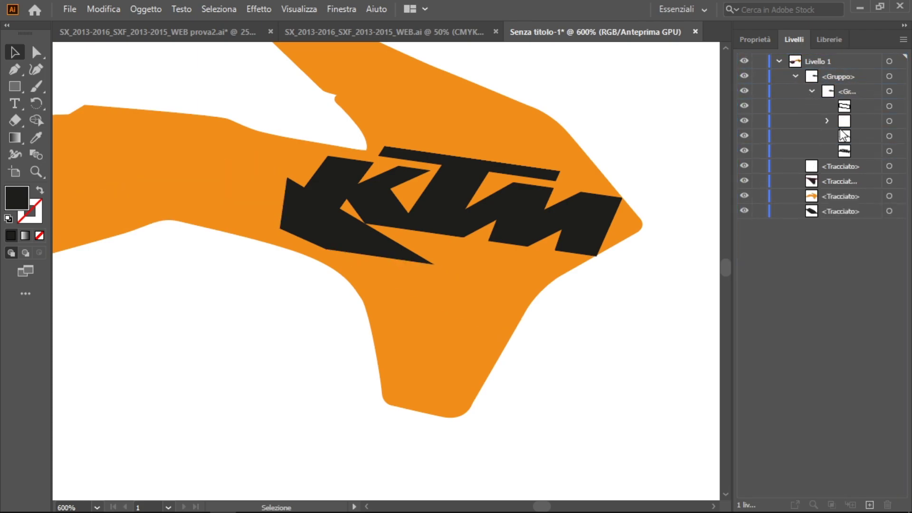
pyautogui.click(827, 120)
pyautogui.doubleClick(856, 135)
pyautogui.moveTo(861, 152); pyautogui.dragTo(833, 167)
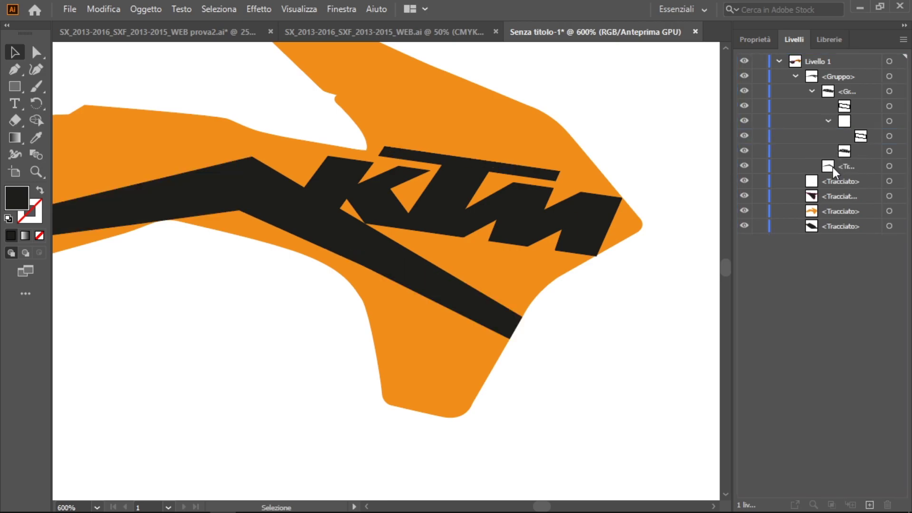
pyautogui.doubleClick(812, 165)
pyautogui.press('Escape')
# Step: Return the stripe <Tracciato> to the top of Livello 1, above the logo group
pyautogui.moveTo(813, 166); pyautogui.dragTo(843, 102)
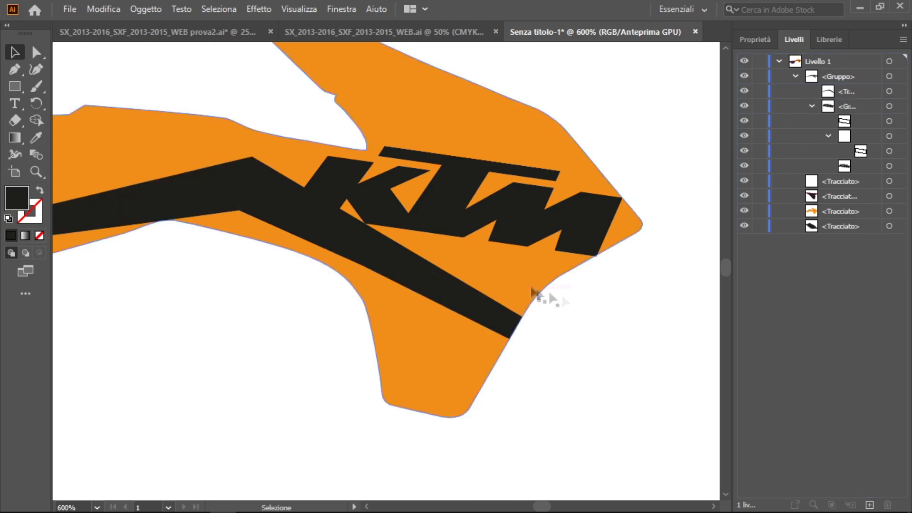
pyautogui.click(433, 205)
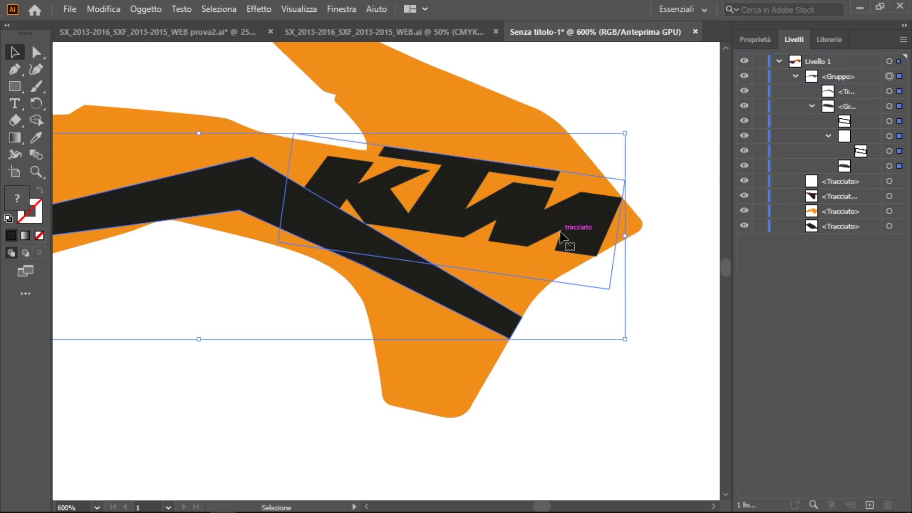
pyautogui.scroll(-1, 571, 241)
pyautogui.click(811, 106)
pyautogui.moveTo(832, 97); pyautogui.dragTo(836, 71)
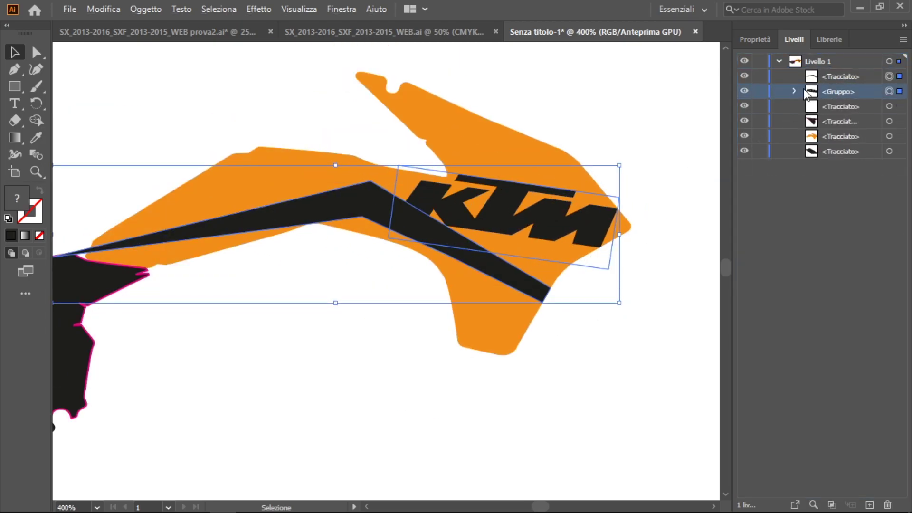
pyautogui.click(482, 314)
# Step: Fill the stripe yellow (ffff00) and bring the KTM logo in front of it
pyautogui.click(475, 261)
pyautogui.doubleClick(17, 197)
pyautogui.write('ffff00')
pyautogui.press('Return')
pyautogui.click(434, 203)
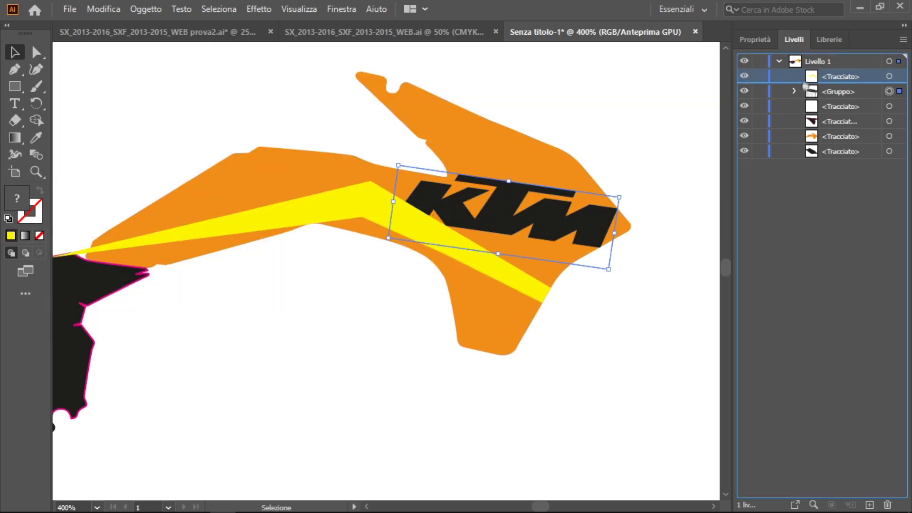
pyautogui.hotkey('ctrl', 'shift', ']')
# Step: Try a white (ffffff) fill on the stripe, then undo it
pyautogui.click(475, 260)
pyautogui.doubleClick(16, 197)
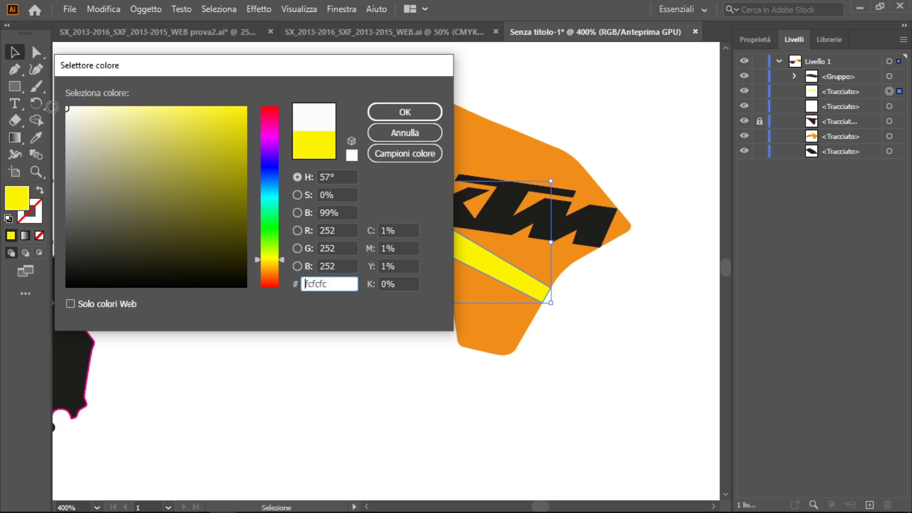
pyautogui.write('ffffff')
pyautogui.press('Return')
pyautogui.click(277, 121)
pyautogui.hotkey('ctrl', 'z')
# Step: Reposition the yellow stripe higher and to the right on the shroud
pyautogui.click(25, 294)
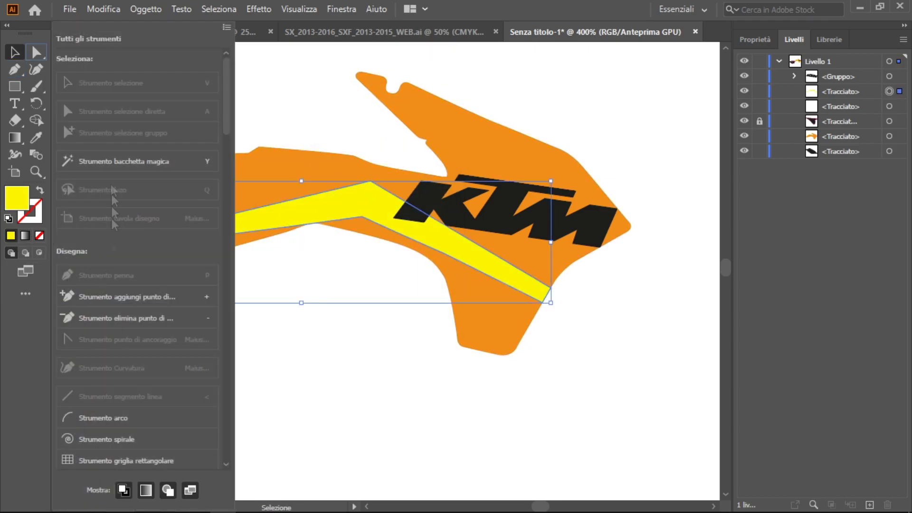
pyautogui.scroll(3, 285, 248)
pyautogui.scroll(2, 338, 244)
pyautogui.click(25, 293)
pyautogui.click(326, 245)
pyautogui.moveTo(326, 245); pyautogui.dragTo(367, 216)
pyautogui.scroll(-2, 367, 217)
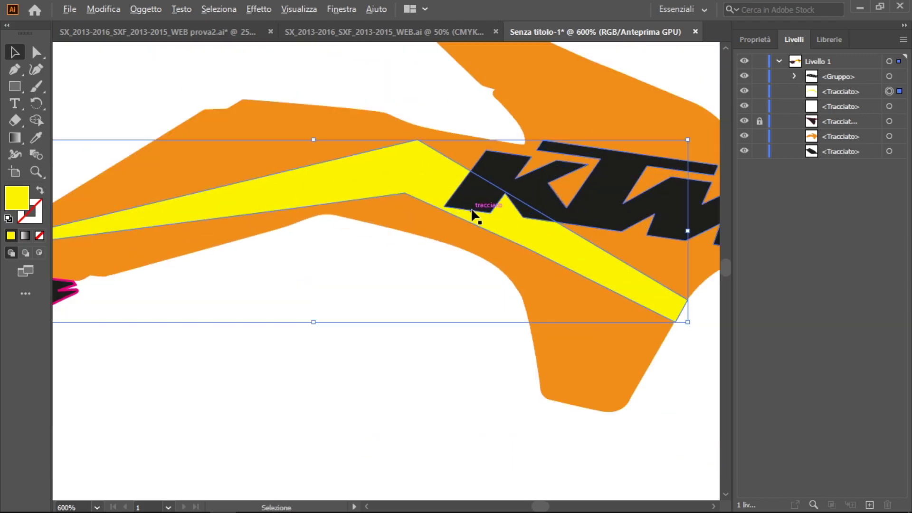
pyautogui.scroll(-2, 471, 213)
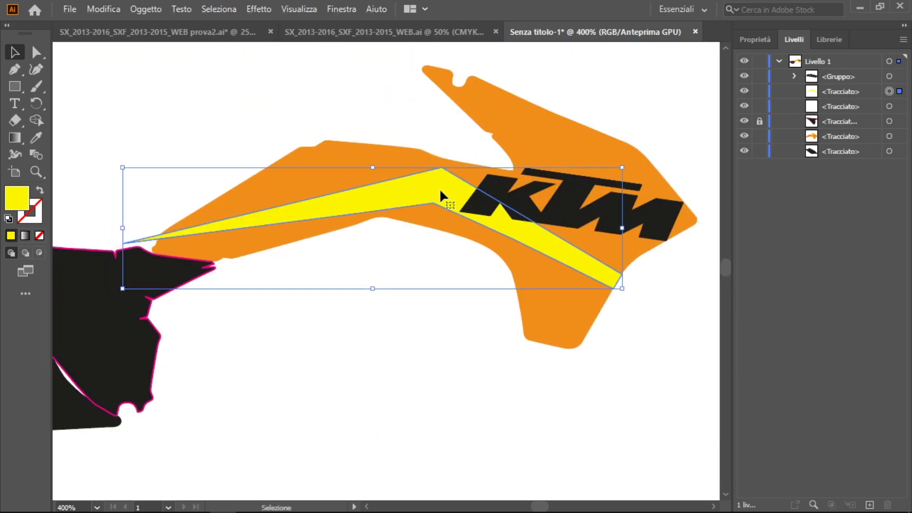
pyautogui.moveTo(440, 188); pyautogui.dragTo(428, 200)
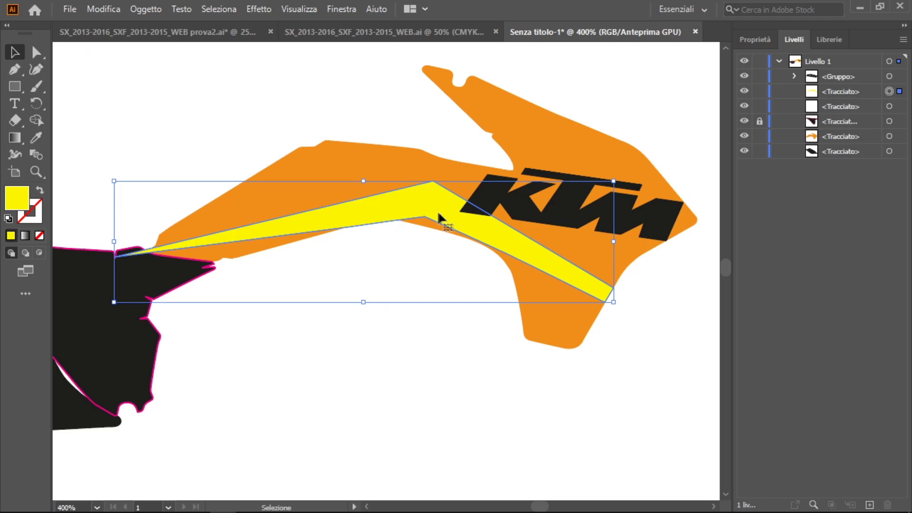
pyautogui.moveTo(427, 200); pyautogui.dragTo(409, 194)
pyautogui.hotkey('ctrl', 'shift', 'a')
# Step: Recolour the yellow stripe to cyan with the Color Picker's hue slider
pyautogui.click(377, 186)
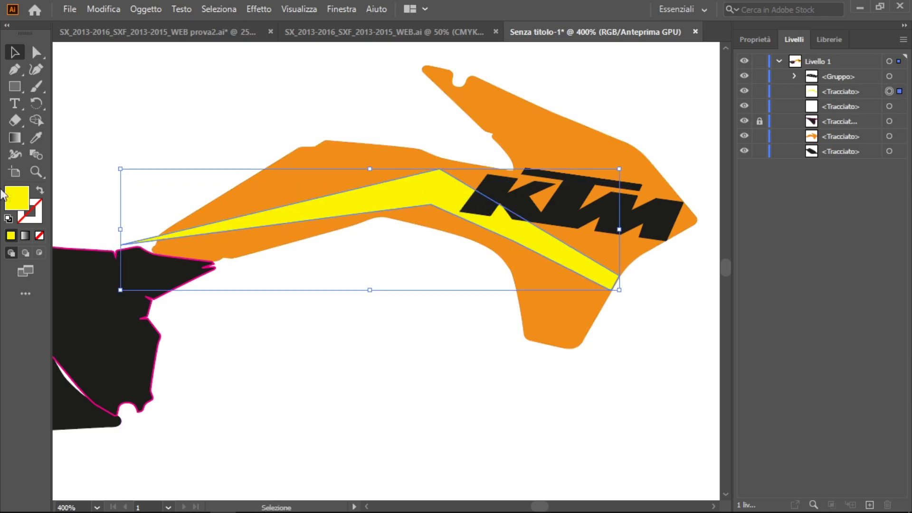
pyautogui.doubleClick(17, 198)
pyautogui.moveTo(229, 206); pyautogui.dragTo(220, 232)
pyautogui.moveTo(270, 260); pyautogui.dragTo(269, 205)
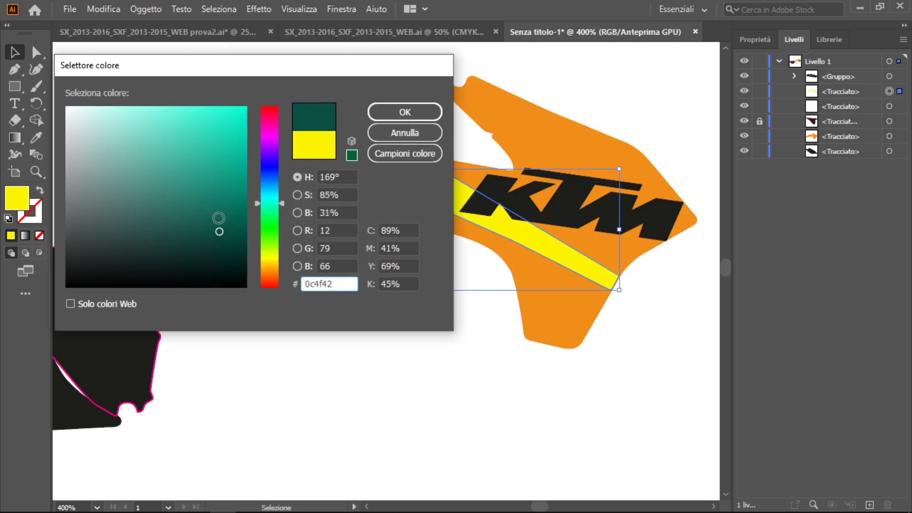
pyautogui.click(405, 112)
pyautogui.click(489, 206)
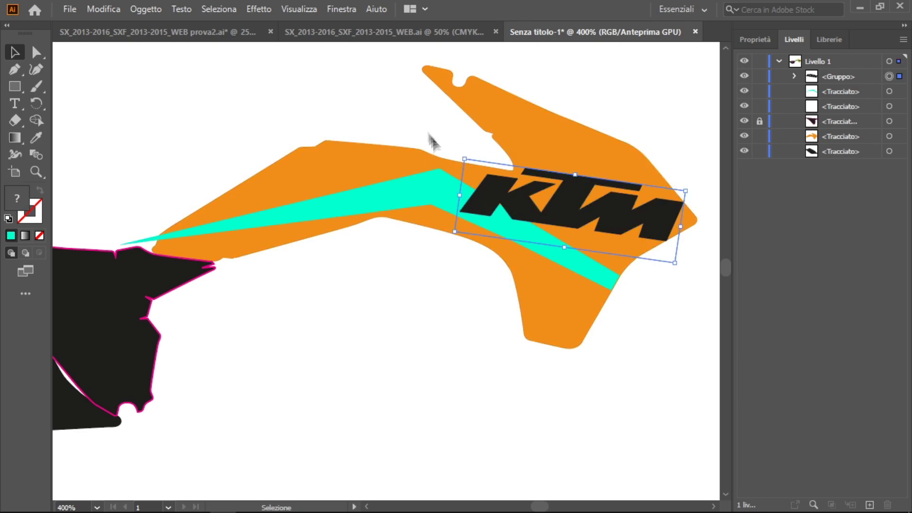
pyautogui.click(432, 138)
pyautogui.press('p')
pyautogui.click(647, 159)
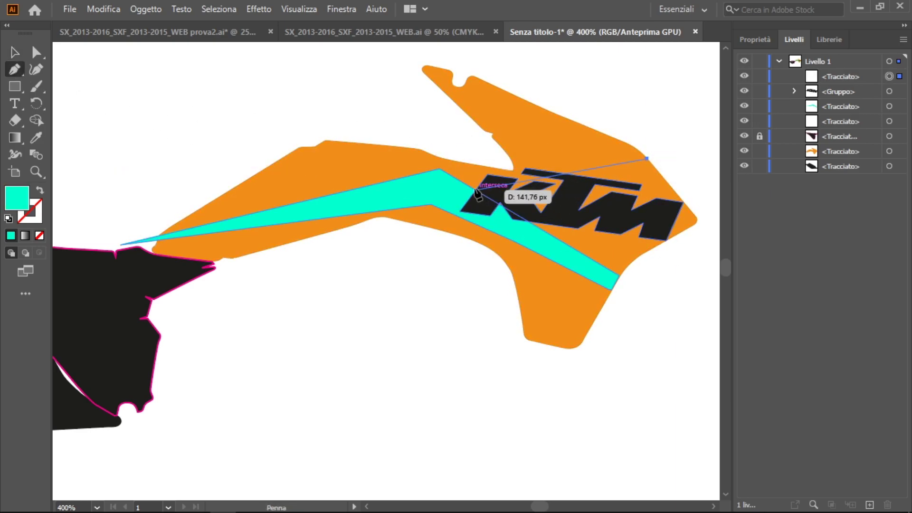
# Step: Draw a thin triangle across the shroud's upper wing with the Pen tool
pyautogui.click(265, 169)
pyautogui.click(158, 235)
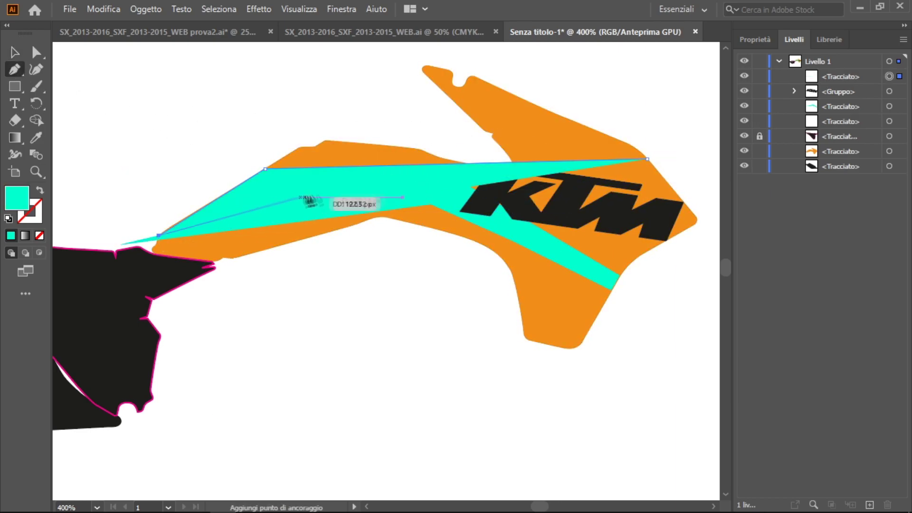
pyautogui.click(424, 168)
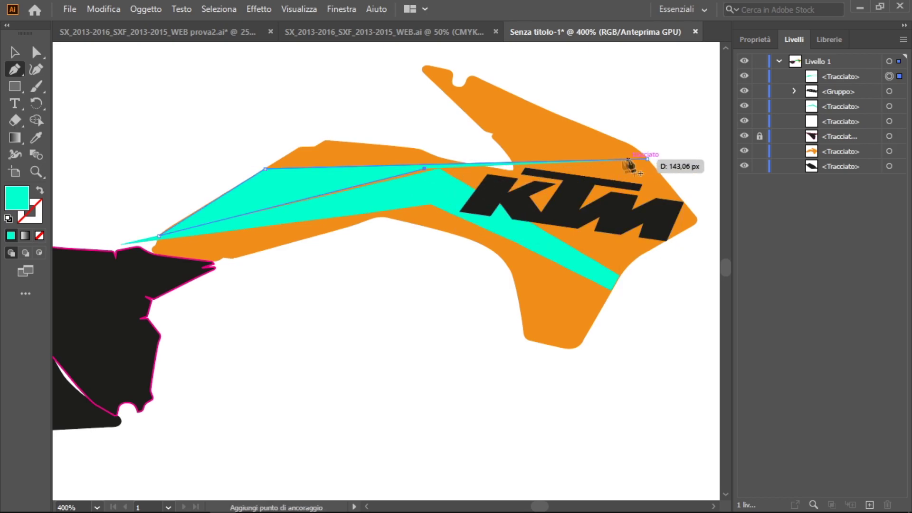
pyautogui.hotkey('ctrl', 'z')
pyautogui.hotkey('ctrl', 'z')
pyautogui.hotkey('ctrl', 'z')
pyautogui.click(492, 84)
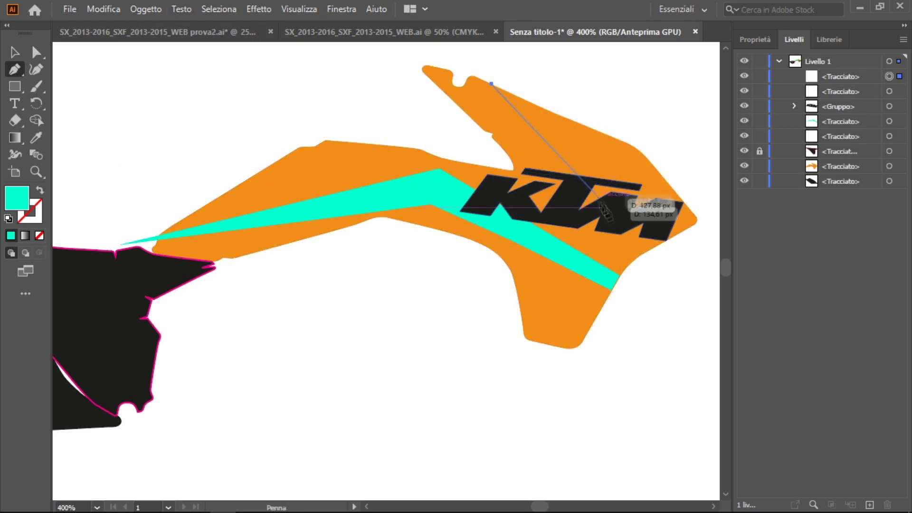
pyautogui.click(661, 243)
pyautogui.click(692, 225)
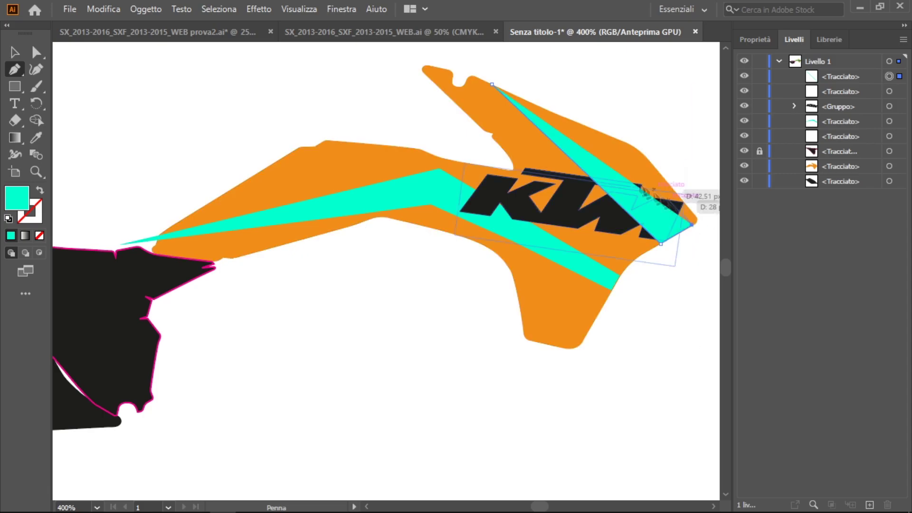
# Step: Send the triangle backward behind the KTM logo
pyautogui.press('v')
pyautogui.hotkey('ctrl', '[')
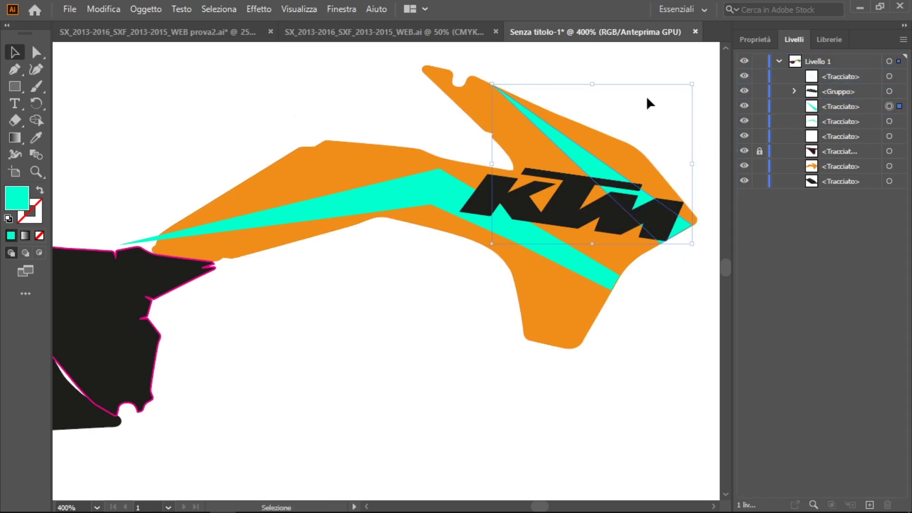
pyautogui.click(648, 102)
pyautogui.scroll(1, 648, 101)
pyautogui.scroll(-1, 454, 138)
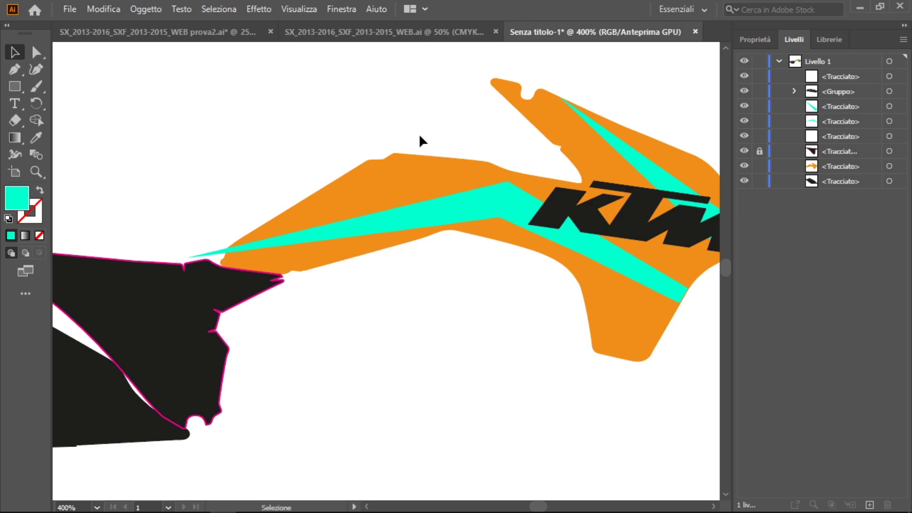
pyautogui.scroll(-4, 409, 142)
pyautogui.scroll(5, 512, 181)
# Step: Place the FOX logo from the loghi moto folder
pyautogui.click(70, 9)
pyautogui.click(118, 239)
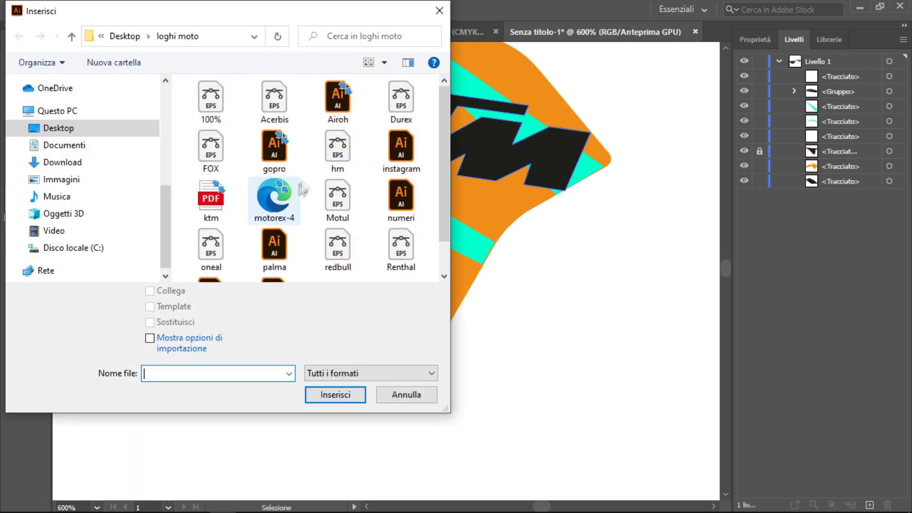
pyautogui.doubleClick(211, 149)
pyautogui.click(565, 343)
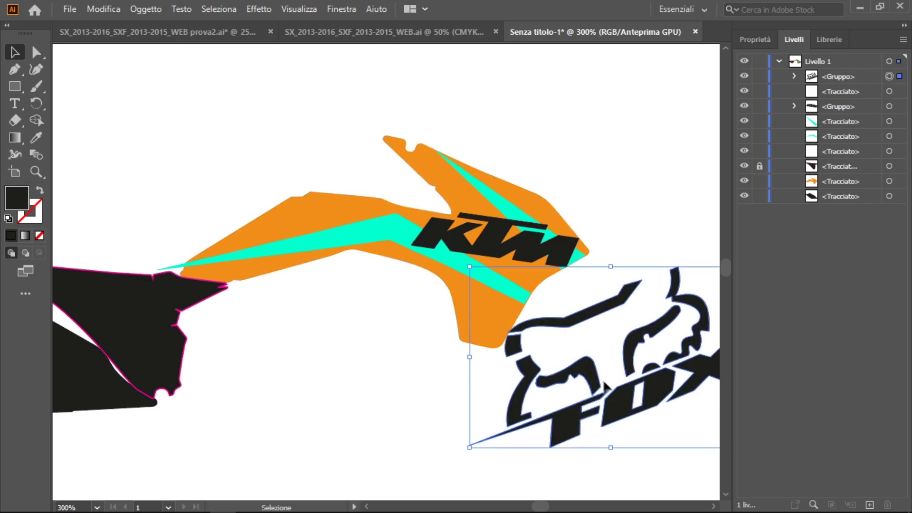
# Step: Rotate, shrink and move the FOX logo onto the shroud's lower tab
pyautogui.scroll(-2, 504, 355)
pyautogui.moveTo(630, 312); pyautogui.dragTo(642, 354)
pyautogui.scroll(4, 573, 349)
pyautogui.moveTo(522, 380); pyautogui.dragTo(480, 283)
pyautogui.moveTo(540, 350)
pyautogui.mouseDown()
pyautogui.moveTo(543, 402)
pyautogui.moveTo(473, 317)
pyautogui.mouseUp()
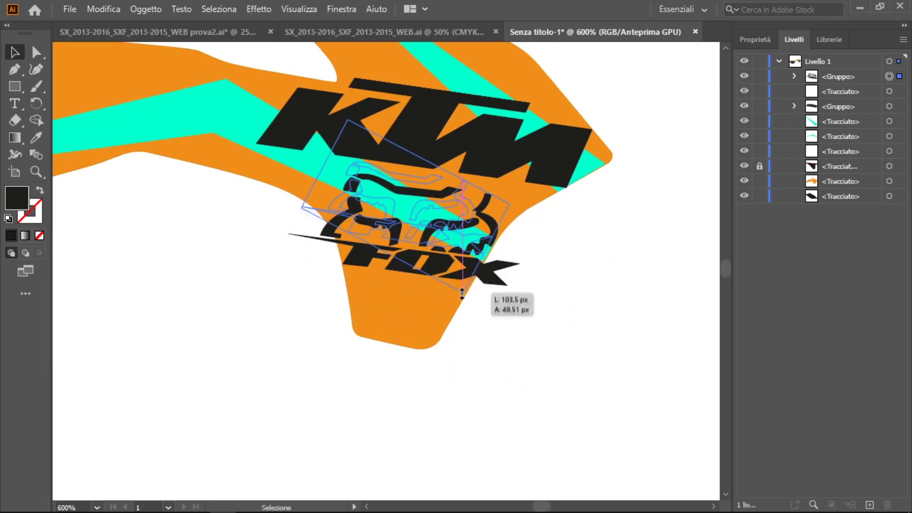
pyautogui.moveTo(447, 225); pyautogui.dragTo(423, 325)
# Step: Select the cyan stripe under the KTM logo and open its fill Color Picker
pyautogui.click(519, 347)
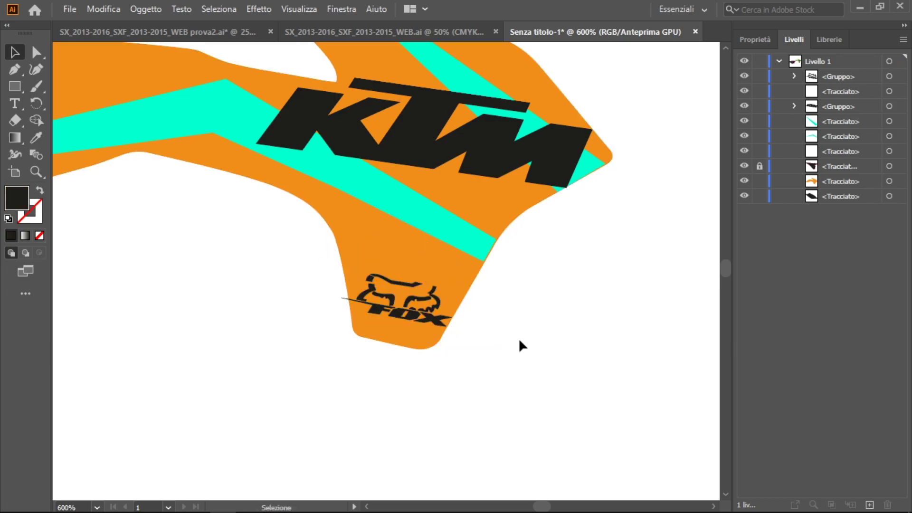
pyautogui.click(470, 240)
pyautogui.doubleClick(16, 197)
pyautogui.click(271, 249)
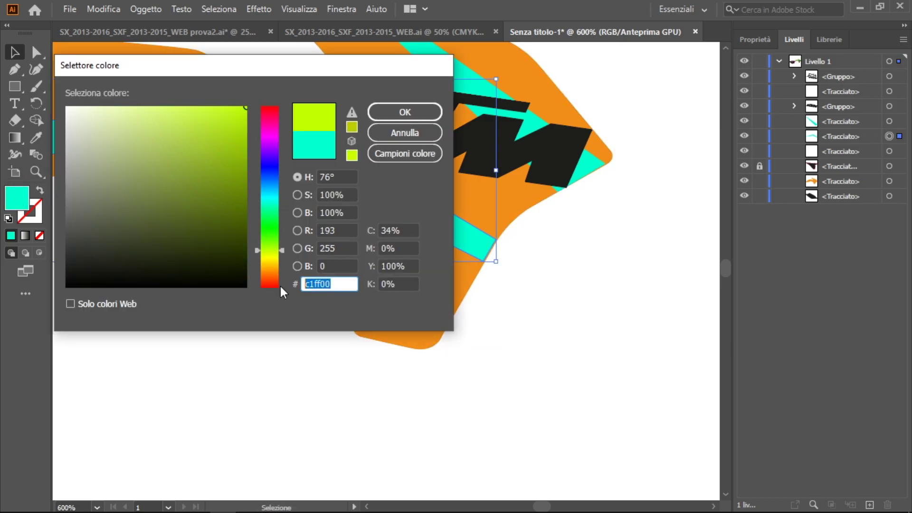
# Step: Change the lower stripe and upper triangle fills to web-safe blue
pyautogui.click(70, 304)
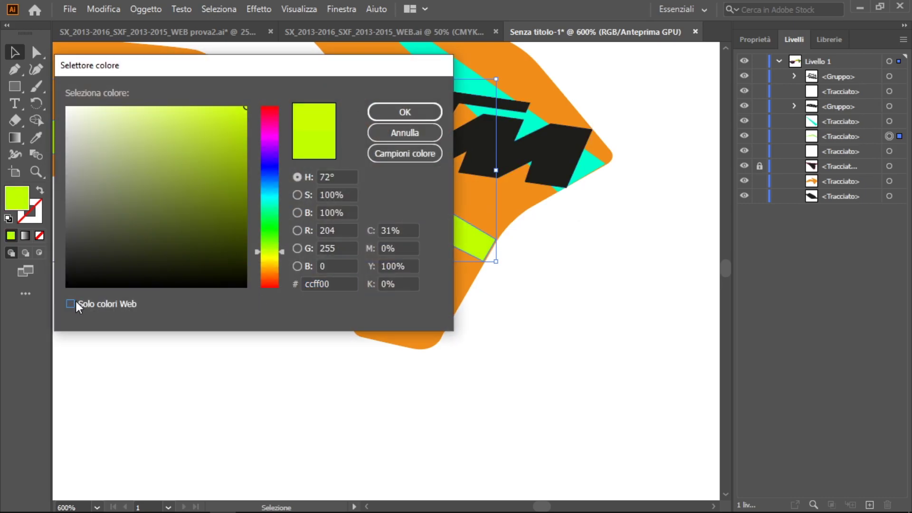
pyautogui.moveTo(270, 252); pyautogui.dragTo(270, 178)
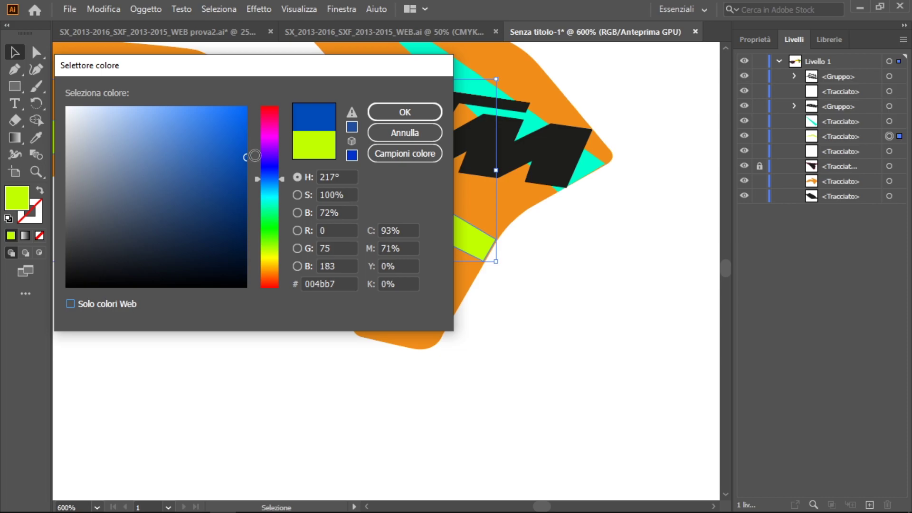
pyautogui.click(404, 113)
pyautogui.doubleClick(17, 197)
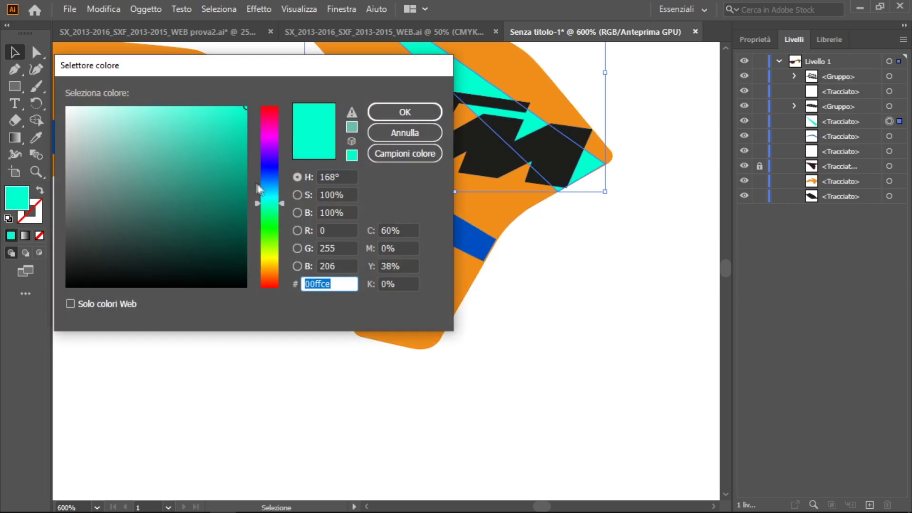
pyautogui.moveTo(270, 203); pyautogui.dragTo(270, 183)
pyautogui.click(243, 155)
pyautogui.click(404, 113)
# Step: Fit the artwork in view and trial a pale blue-grey stripe fill, then cancel
pyautogui.hotkey('ctrl', '0')
pyautogui.scroll(4, 413, 216)
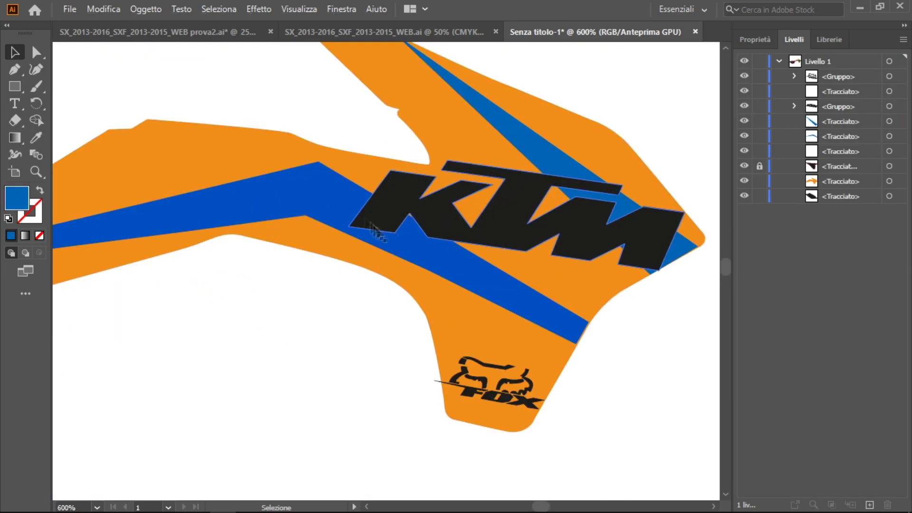
pyautogui.click(408, 294)
pyautogui.doubleClick(16, 198)
pyautogui.click(119, 154)
pyautogui.click(404, 133)
# Step: Give the lower blue stripe a white outline and thicken its stroke weight
pyautogui.doubleClick(29, 211)
pyautogui.click(405, 112)
pyautogui.click(755, 40)
pyautogui.click(804, 214)
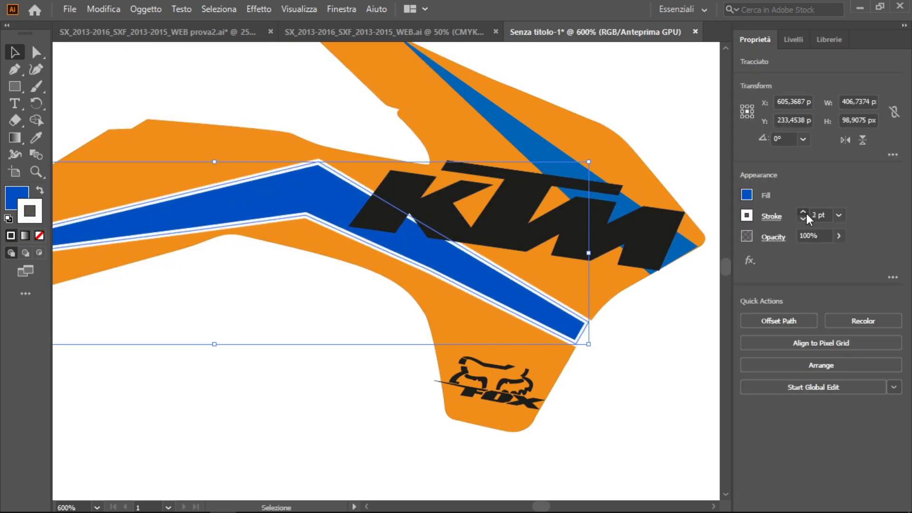
pyautogui.click(546, 233)
# Step: Give the upper blue triangle stripe a 5 pt white outline
pyautogui.click(523, 119)
pyautogui.click(745, 218)
pyautogui.click(594, 253)
pyautogui.doubleClick(17, 197)
pyautogui.click(402, 121)
pyautogui.doubleClick(39, 213)
pyautogui.click(404, 111)
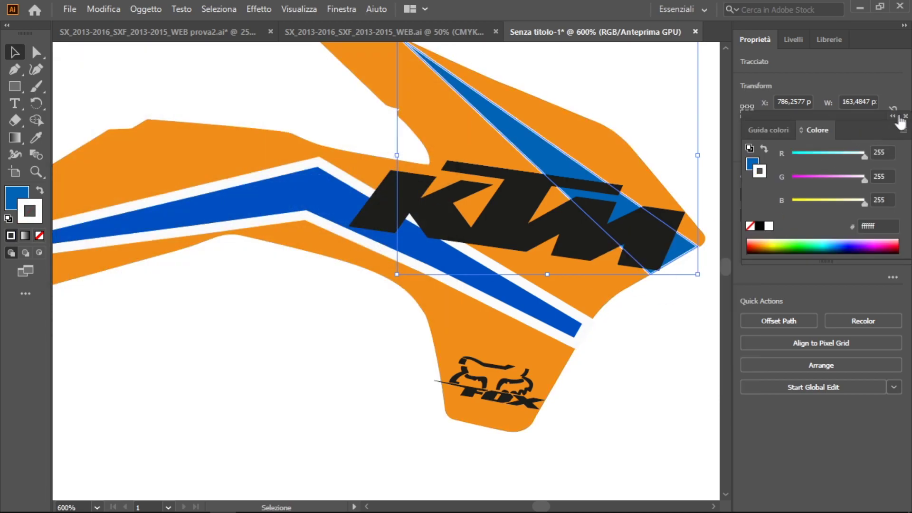
pyautogui.click(893, 116)
pyautogui.click(806, 209)
# Step: Reshape the blue stripe by dragging one of its corners to a new position
pyautogui.click(665, 312)
pyautogui.scroll(-5, 185, 312)
pyautogui.scroll(5, 238, 260)
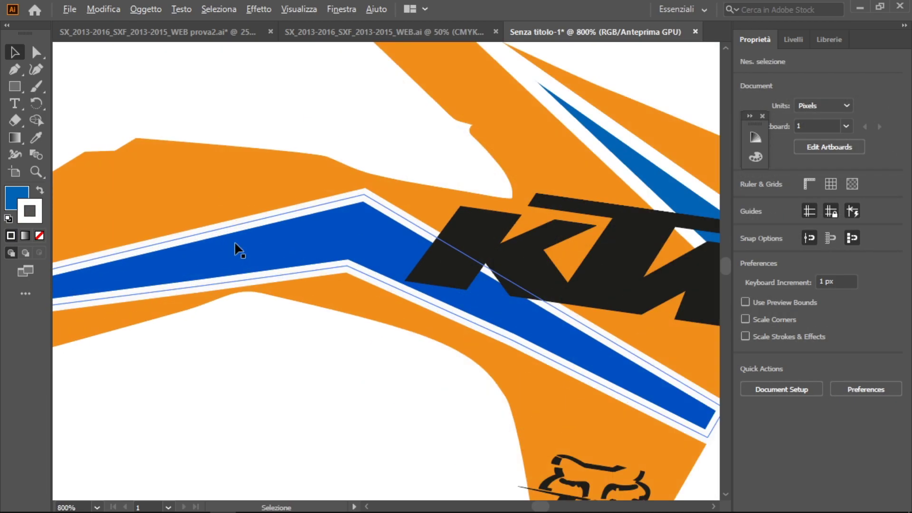
pyautogui.scroll(-3, 238, 260)
pyautogui.scroll(5, 412, 126)
pyautogui.click(411, 126)
pyautogui.moveTo(411, 126)
pyautogui.mouseDown()
pyautogui.moveTo(371, 90)
pyautogui.moveTo(376, 116)
pyautogui.moveTo(565, 323)
pyautogui.moveTo(444, 444)
pyautogui.mouseUp()
pyautogui.scroll(-5, 444, 444)
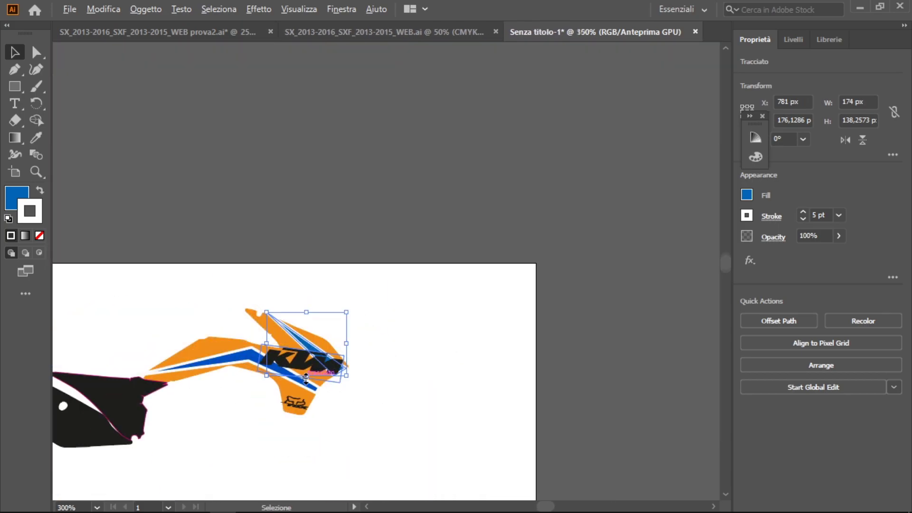
# Step: Zoom in on the shroud and select the FOX logo
pyautogui.scroll(4, 180, 338)
pyautogui.click(180, 338)
pyautogui.scroll(5, 475, 375)
pyautogui.click(464, 362)
pyautogui.scroll(5, 430, 259)
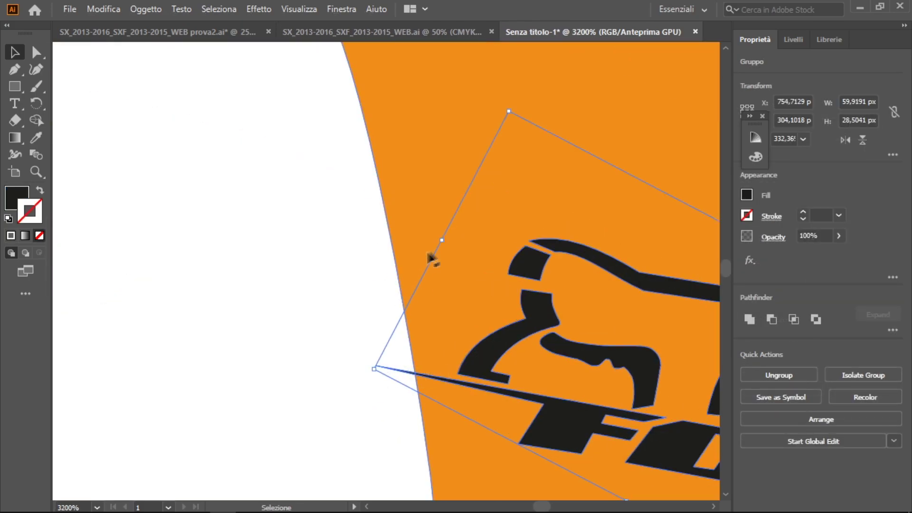
# Step: Add an anchor point where the FOX streak crosses the orange panel's edge
pyautogui.press('p')
pyautogui.scroll(5, 326, 351)
pyautogui.scroll(3, 271, 219)
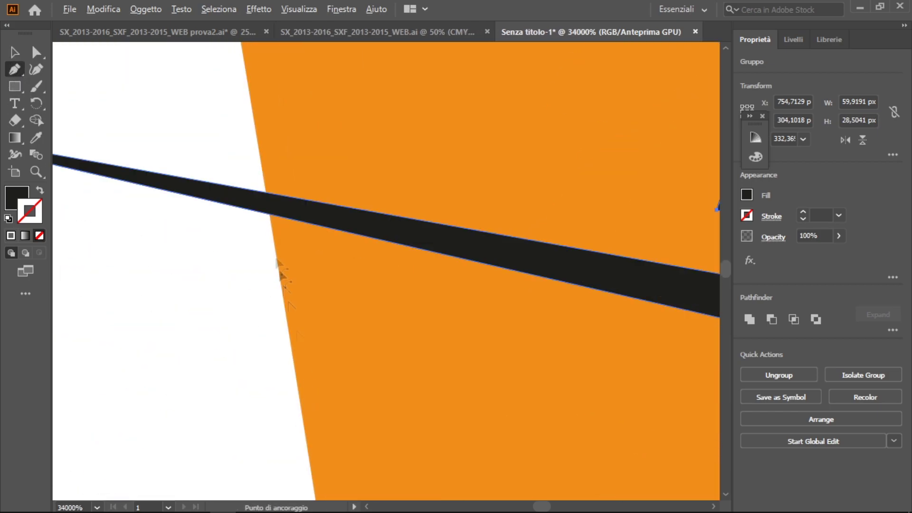
pyautogui.click(270, 216)
pyautogui.scroll(-5, 270, 219)
pyautogui.scroll(4, 129, 208)
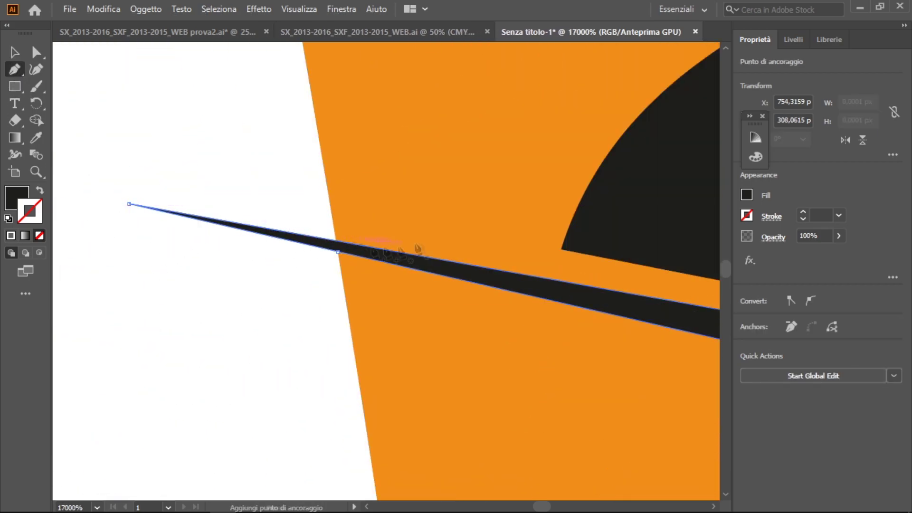
pyautogui.scroll(-4, 301, 184)
pyautogui.scroll(5, 261, 330)
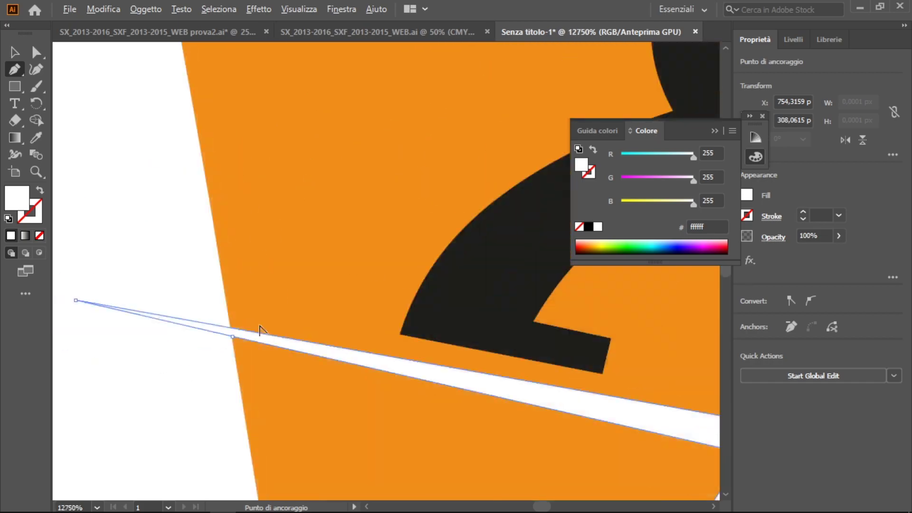
# Step: Undo the accidental white fill on the streak and return to the Selection tool
pyautogui.scroll(-4, 260, 330)
pyautogui.hotkey('ctrl', 'z')
pyautogui.scroll(4, 209, 311)
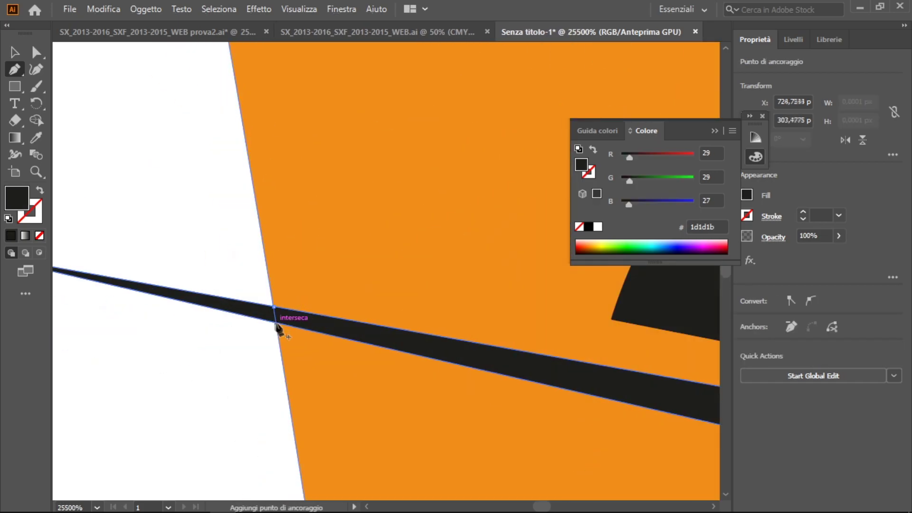
pyautogui.scroll(-3, 277, 327)
pyautogui.press('v')
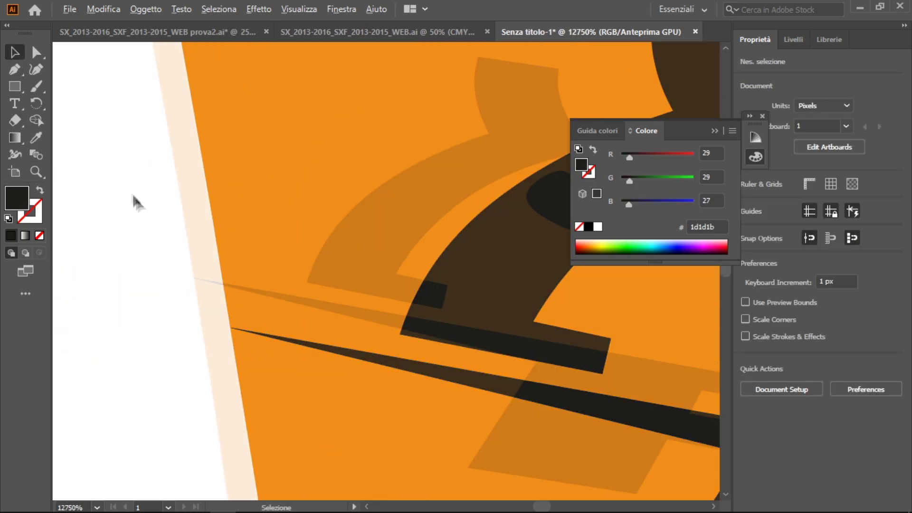
pyautogui.scroll(-10, 133, 200)
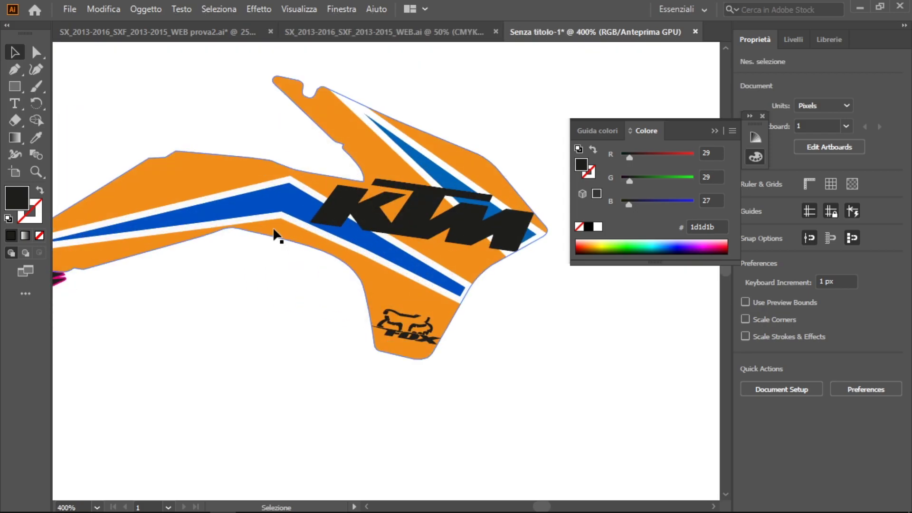
# Step: Attempt to recolour the blue stripe through the fill Color Picker
pyautogui.click(274, 232)
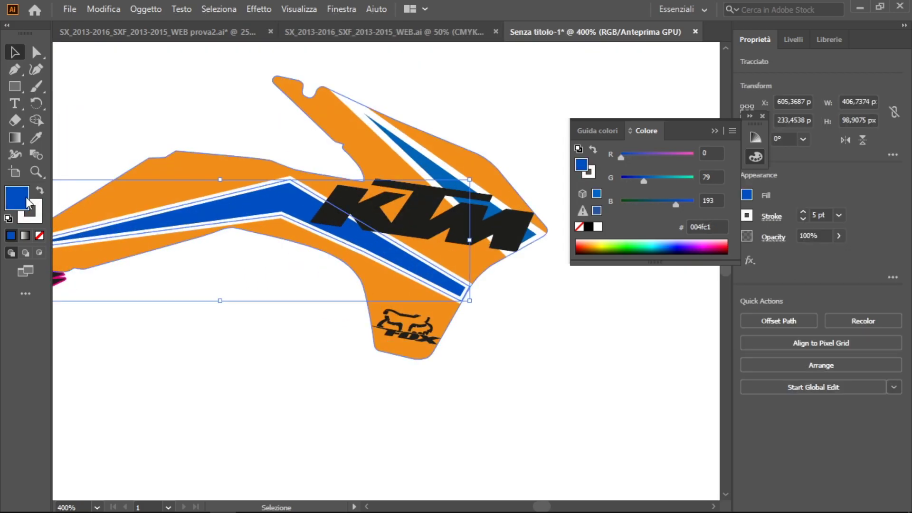
pyautogui.doubleClick(17, 197)
pyautogui.press('Return')
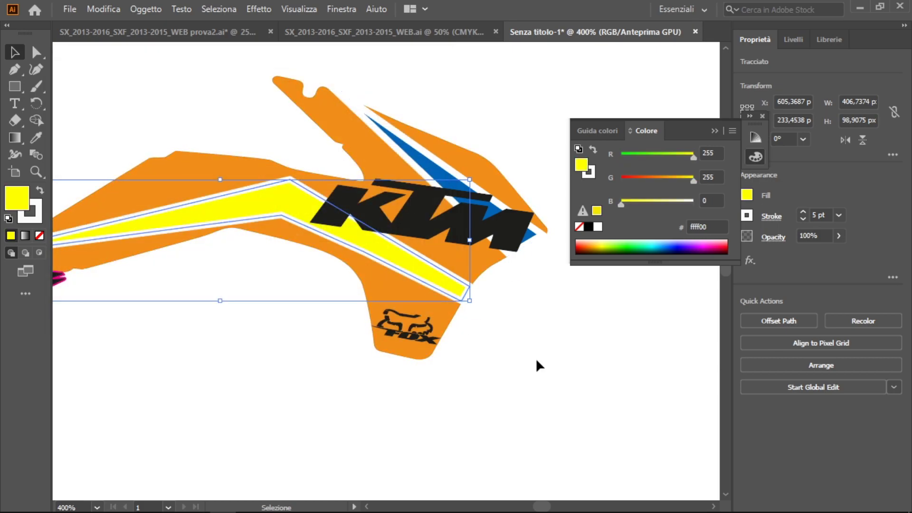
pyautogui.click(540, 367)
pyautogui.scroll(1, 315, 255)
# Step: Recolour both blue stripe paths to purple #8f00ff using Direct Selection
pyautogui.press('a')
pyautogui.scroll(3, 295, 304)
pyautogui.click(278, 239)
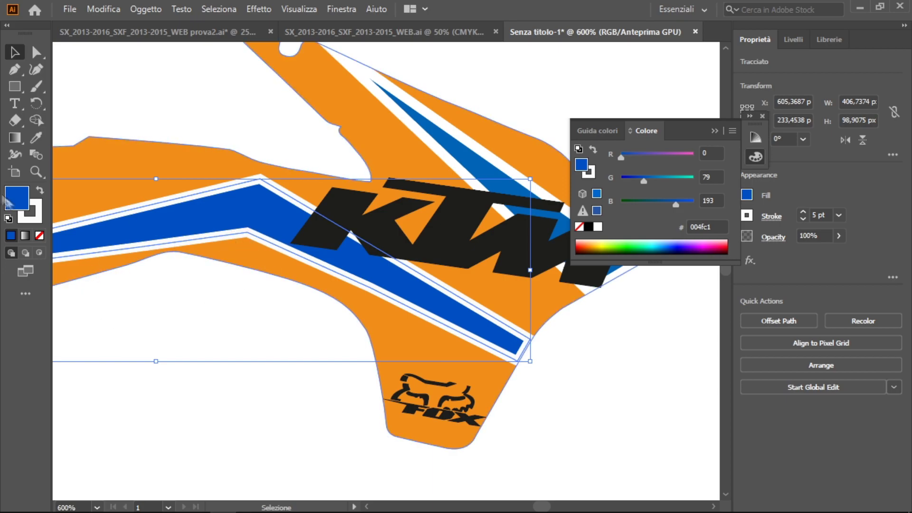
pyautogui.doubleClick(16, 198)
pyautogui.press('Return')
pyautogui.click(476, 156)
pyautogui.doubleClick(17, 198)
pyautogui.press('Return')
# Step: Thin the lower purple stripe's white outline to 1 pt
pyautogui.click(253, 267)
pyautogui.scroll(2, 412, 290)
pyautogui.click(803, 219)
pyautogui.click(802, 220)
pyautogui.click(559, 343)
pyautogui.hotkey('ctrl', 'z')
# Step: Thin the upper purple stripe's white outline as well
pyautogui.click(805, 213)
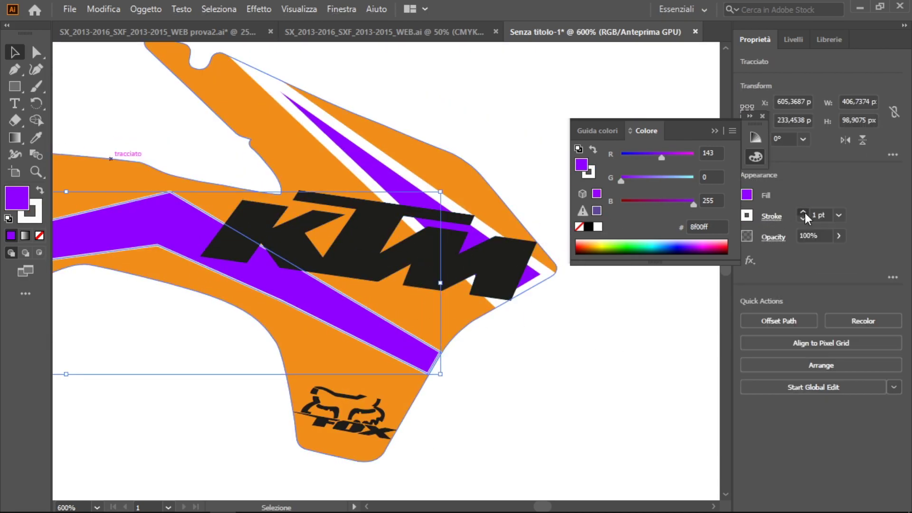
pyautogui.click(537, 271)
pyautogui.click(803, 219)
pyautogui.scroll(-3, 380, 418)
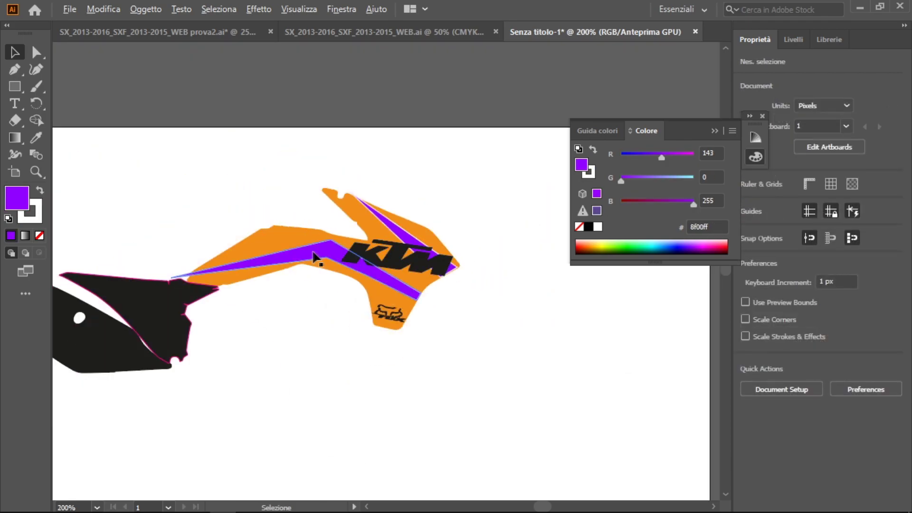
pyautogui.scroll(3, 393, 430)
pyautogui.scroll(2, 366, 355)
pyautogui.click(351, 376)
pyautogui.click(15, 138)
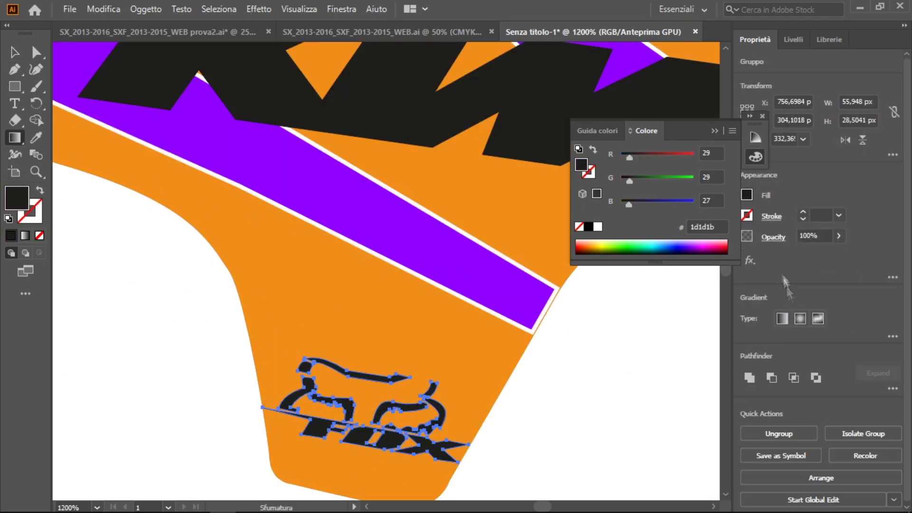
# Step: Try a freeform gradient on the FOX logo and push its fill colour toward red
pyautogui.click(818, 318)
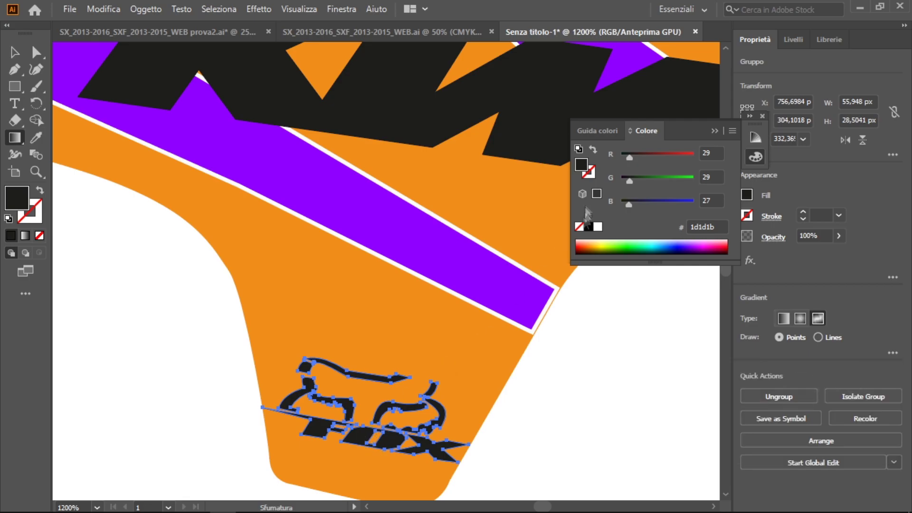
pyautogui.moveTo(629, 204); pyautogui.dragTo(689, 204)
pyautogui.moveTo(629, 181); pyautogui.dragTo(676, 180)
pyautogui.moveTo(689, 205); pyautogui.dragTo(678, 207)
pyautogui.moveTo(630, 158); pyautogui.dragTo(676, 159)
pyautogui.moveTo(675, 181); pyautogui.dragTo(622, 180)
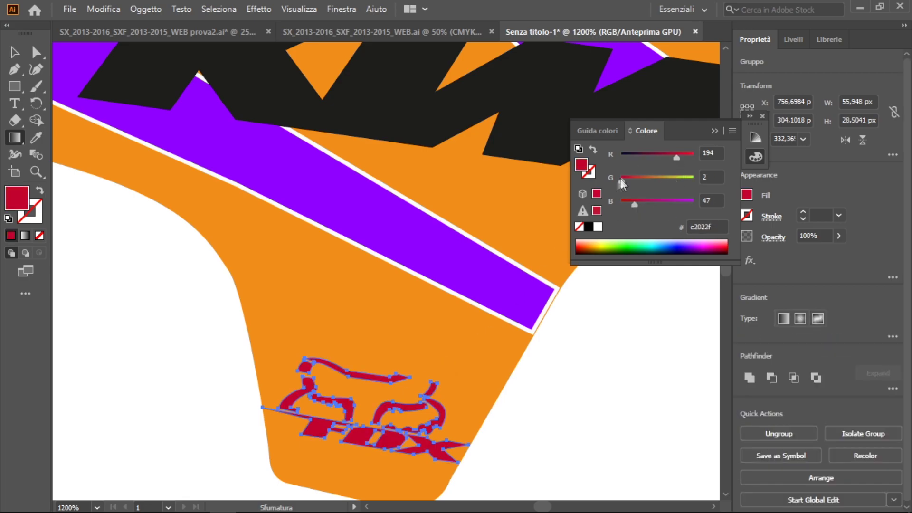
# Step: Apply a gradient fill to the FOX logo with dark and purple colours
pyautogui.click(755, 138)
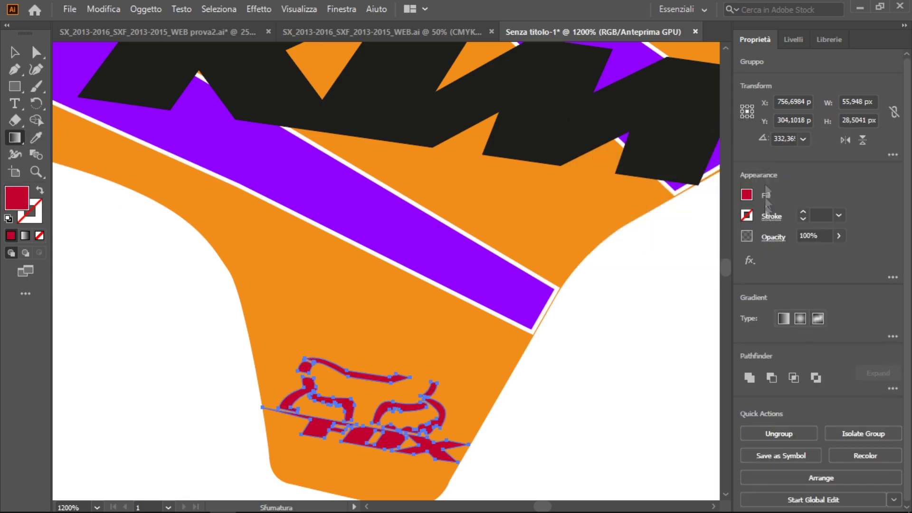
pyautogui.click(25, 236)
pyautogui.doubleClick(17, 200)
pyautogui.press('Return')
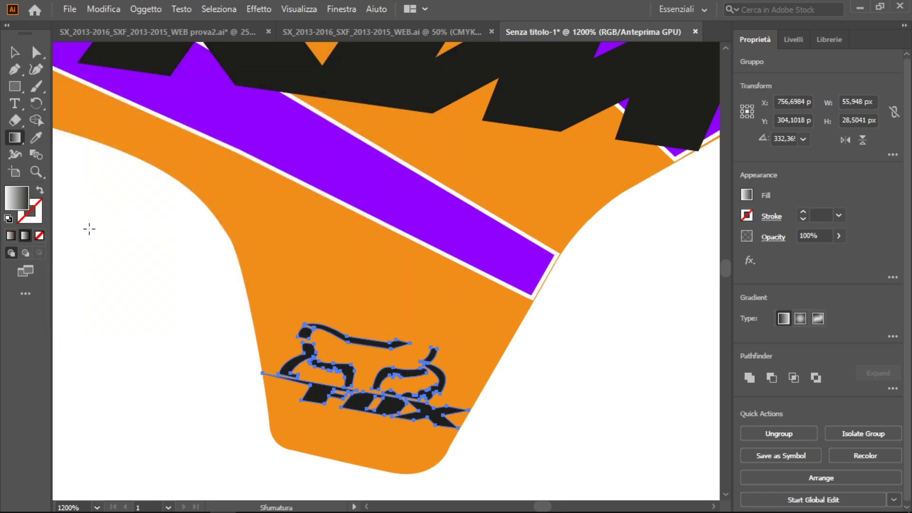
pyautogui.doubleClick(747, 380)
pyautogui.press('Return')
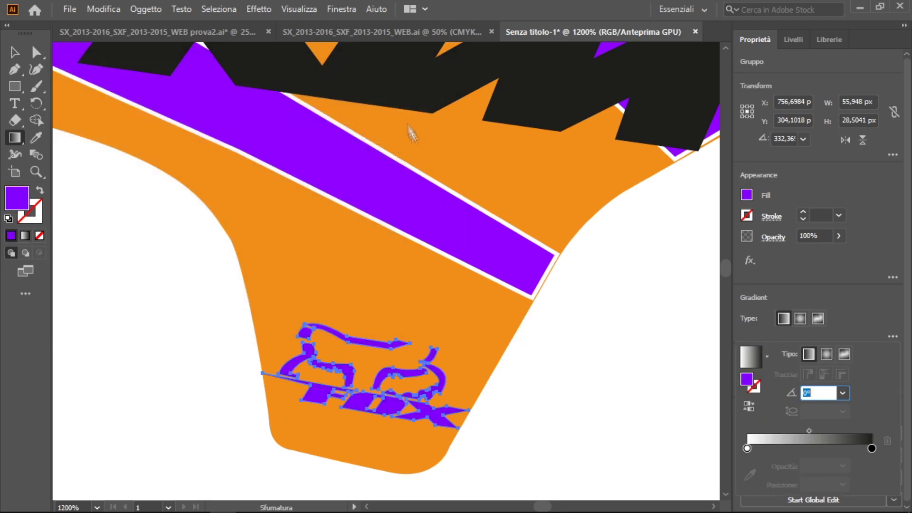
# Step: Set the gradient stops to purple and dark, moving the dark stop to about 71%
pyautogui.click(801, 447)
pyautogui.doubleClick(747, 448)
pyautogui.press('Escape')
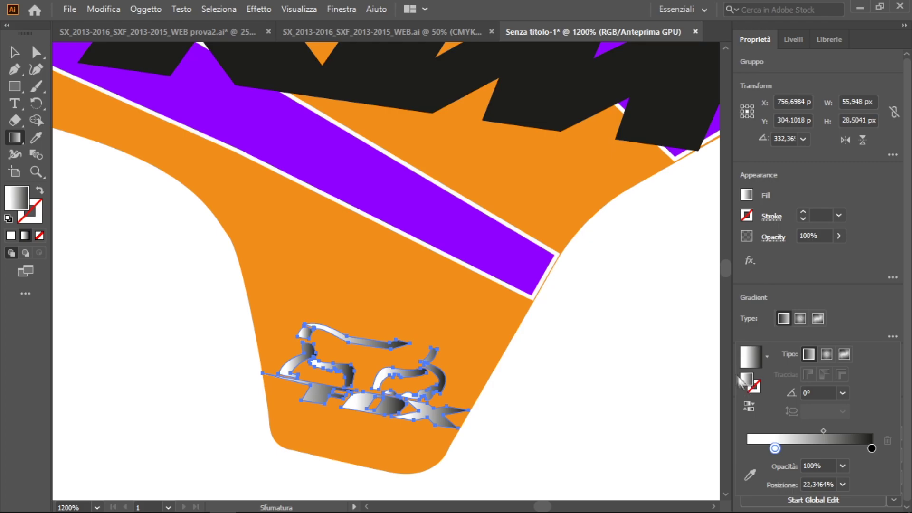
pyautogui.doubleClick(747, 379)
pyautogui.click(408, 120)
pyautogui.moveTo(776, 448); pyautogui.dragTo(779, 449)
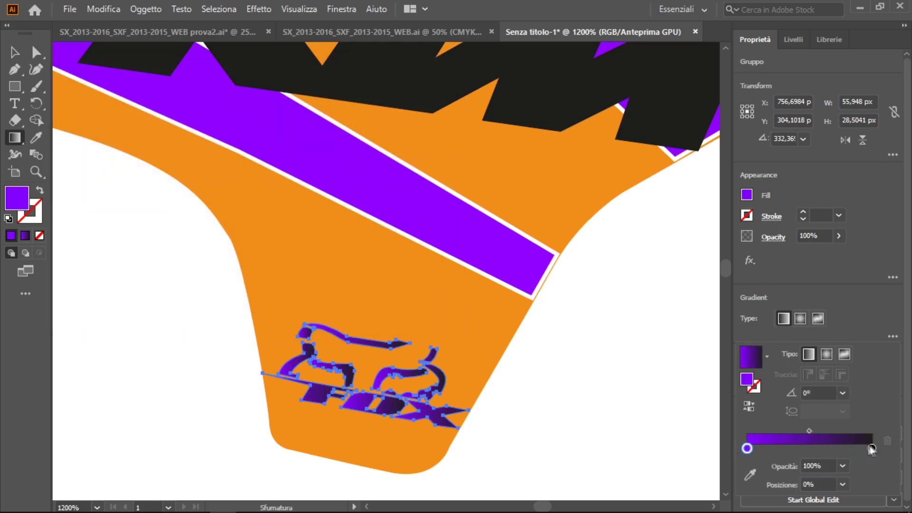
pyautogui.moveTo(872, 449); pyautogui.dragTo(836, 449)
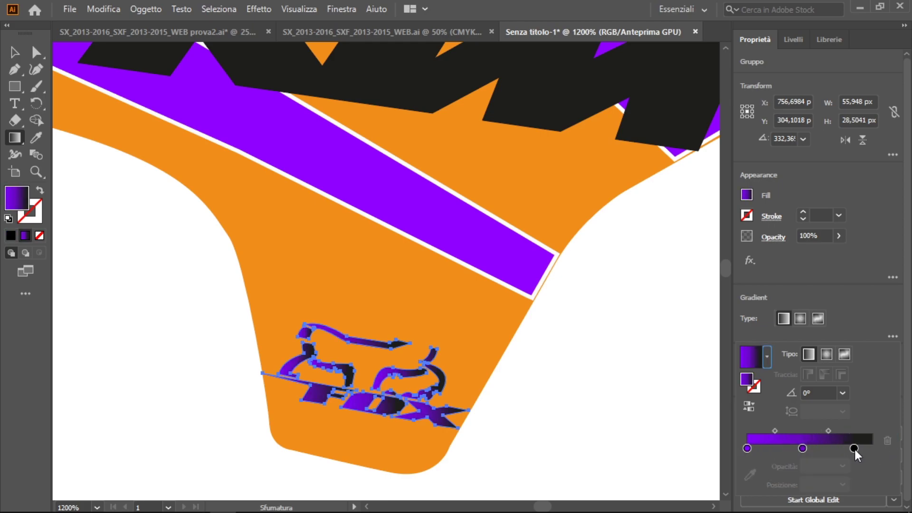
# Step: Set the FOX gradient angle to 30° and reverse its direction
pyautogui.click(767, 358)
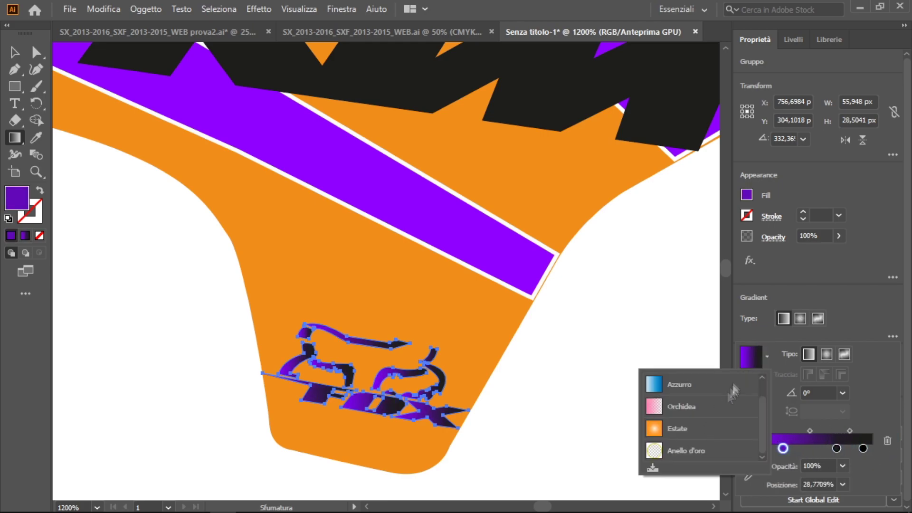
pyautogui.click(843, 393)
pyautogui.click(850, 233)
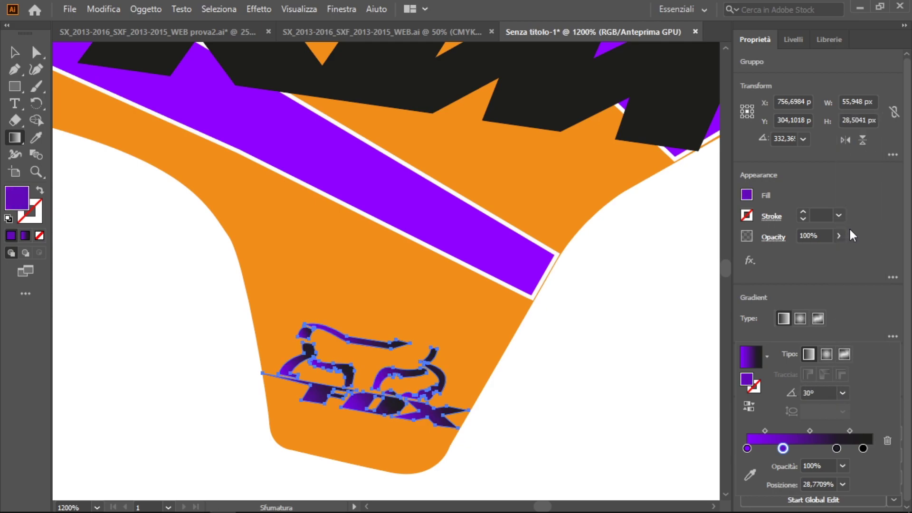
pyautogui.click(750, 407)
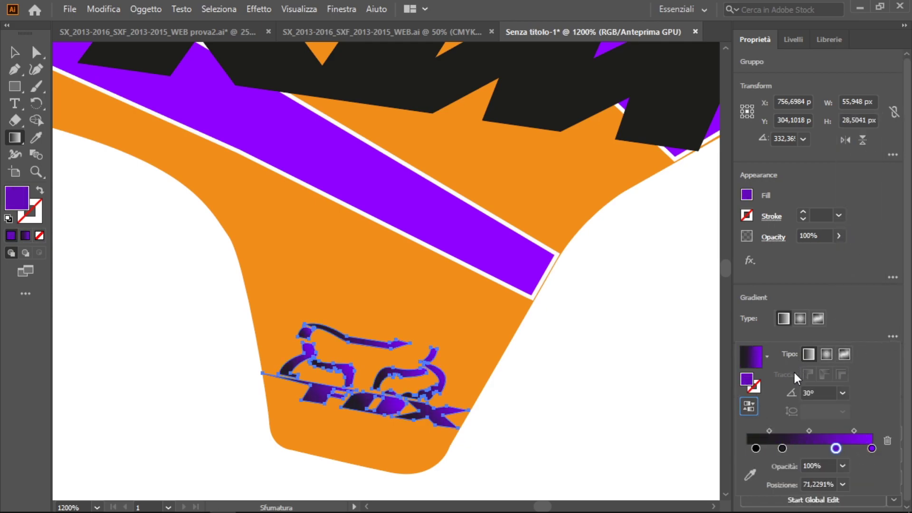
# Step: Lower the FOX logo's opacity slightly and zoom back out
pyautogui.click(839, 236)
pyautogui.moveTo(838, 253); pyautogui.dragTo(831, 253)
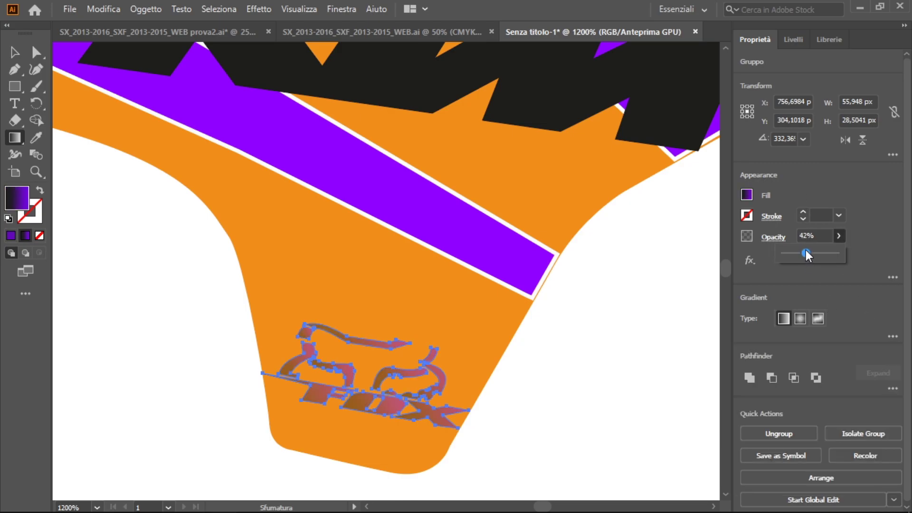
pyautogui.press('v')
pyautogui.hotkey('ctrl', '-')
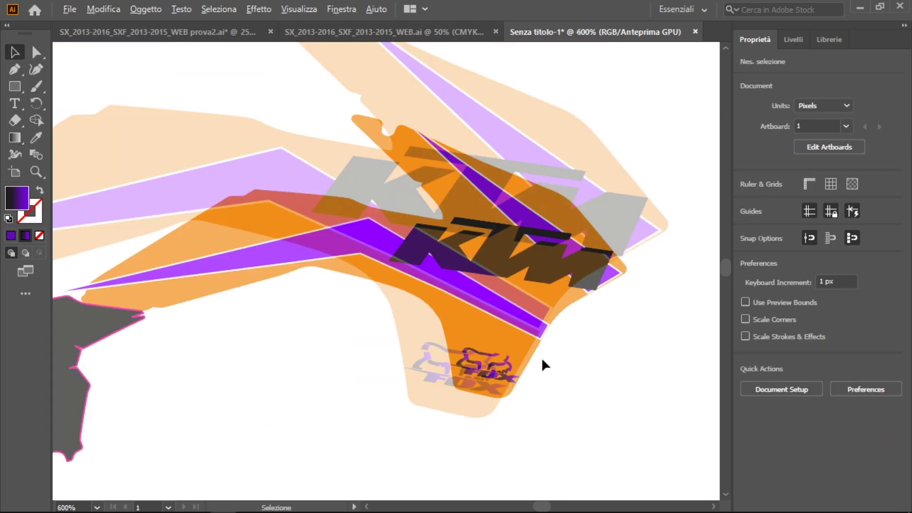
pyautogui.scroll(5, 542, 364)
pyautogui.scroll(-4, 499, 387)
pyautogui.click(499, 261)
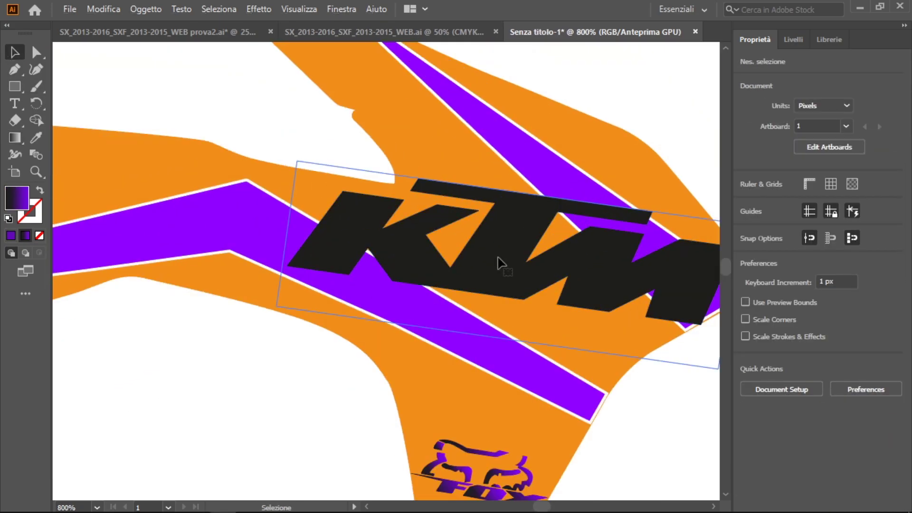
# Step: Isolate the KTM group to inspect its colour and gradient settings, then exit isolation
pyautogui.press('.')
pyautogui.hscroll(2, 414, 235)
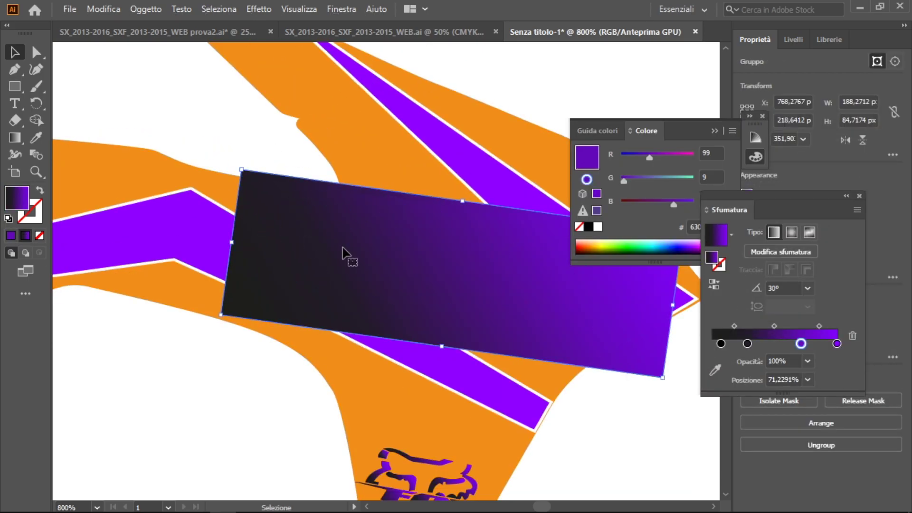
pyautogui.doubleClick(276, 190)
pyautogui.click(732, 131)
pyautogui.click(859, 196)
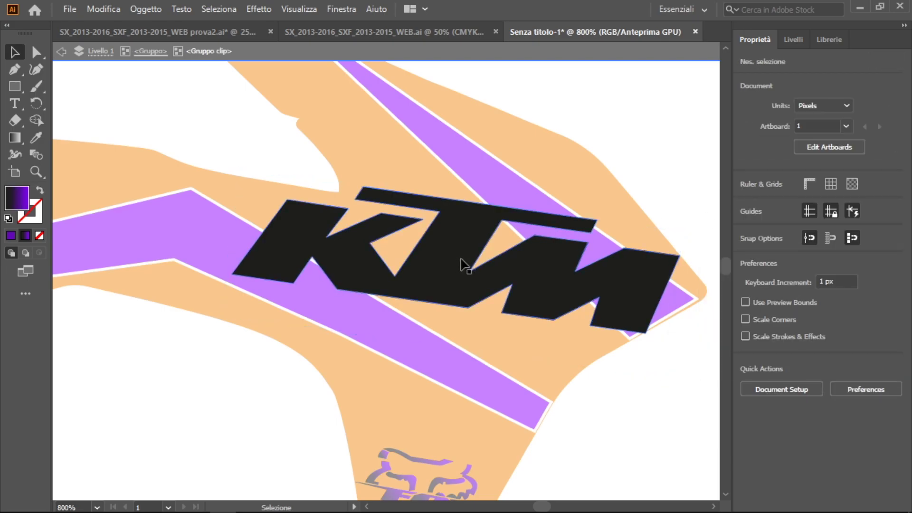
pyautogui.click(11, 235)
# Step: Select the gradient rectangle over the KTM logo and expand its group in Layers
pyautogui.click(25, 235)
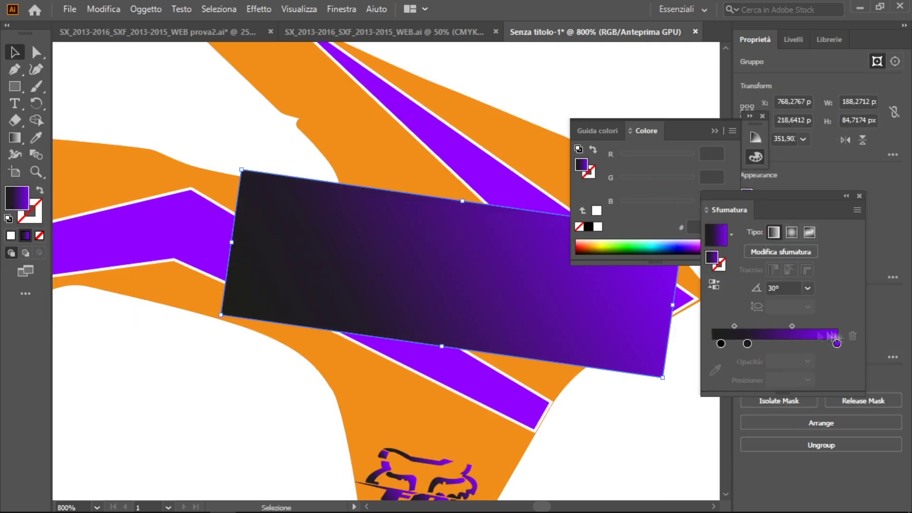
pyautogui.click(859, 196)
pyautogui.click(762, 116)
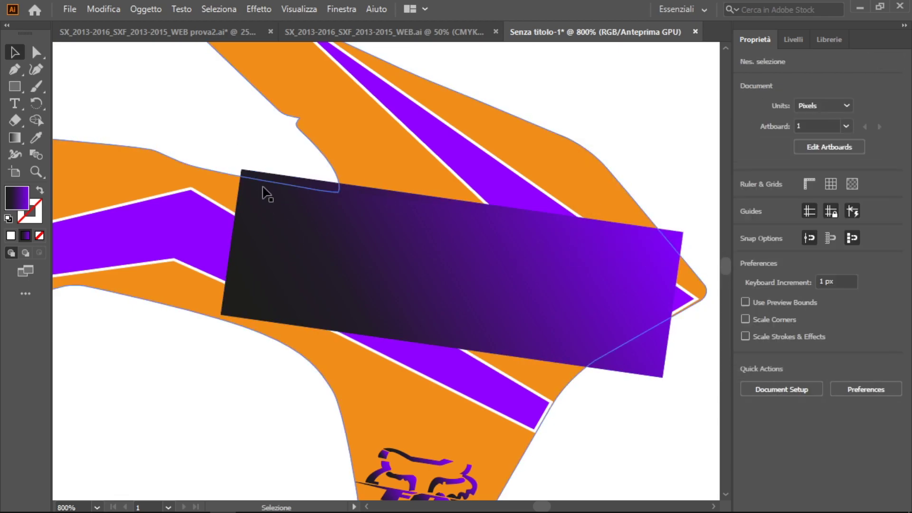
pyautogui.click(794, 40)
pyautogui.click(794, 106)
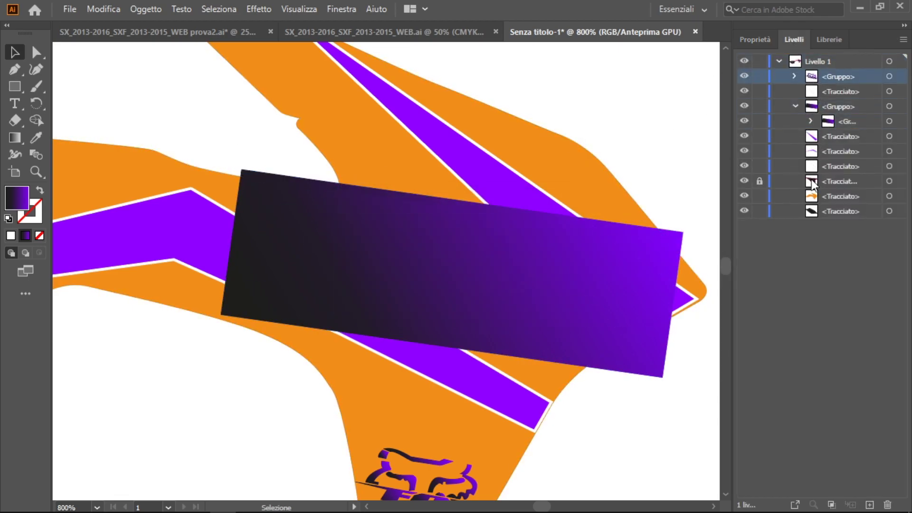
# Step: Reorder the KTM sublayers so the letters sit inside the nested group
pyautogui.moveTo(838, 179); pyautogui.dragTo(830, 129)
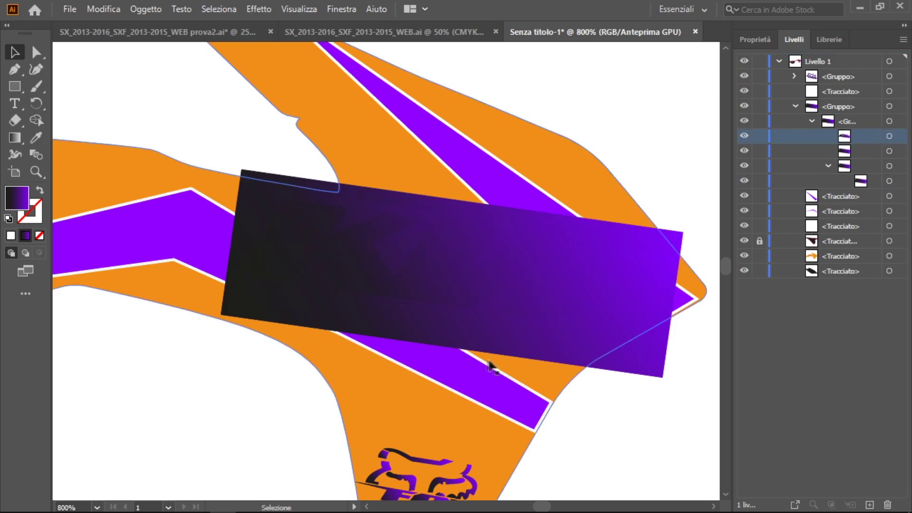
pyautogui.moveTo(851, 166); pyautogui.dragTo(854, 164)
pyautogui.moveTo(835, 125); pyautogui.dragTo(858, 145)
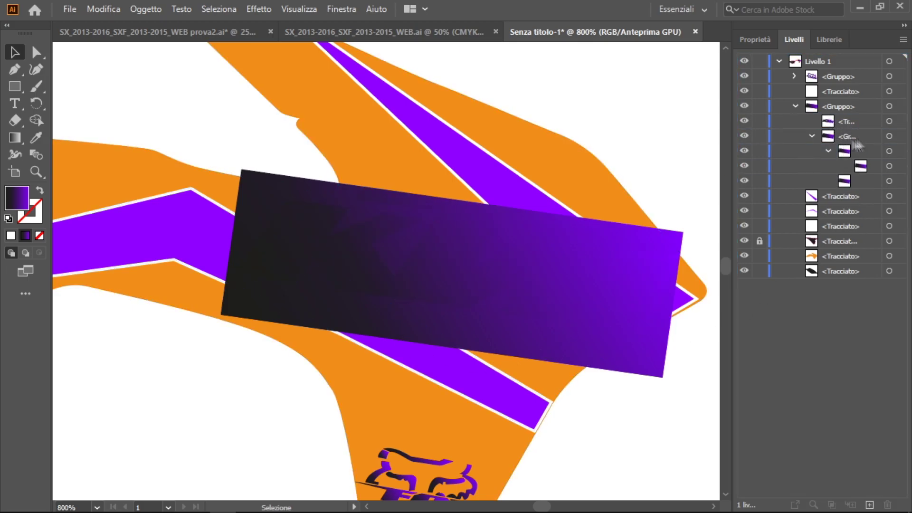
pyautogui.moveTo(817, 96); pyautogui.dragTo(817, 99)
pyautogui.doubleClick(483, 342)
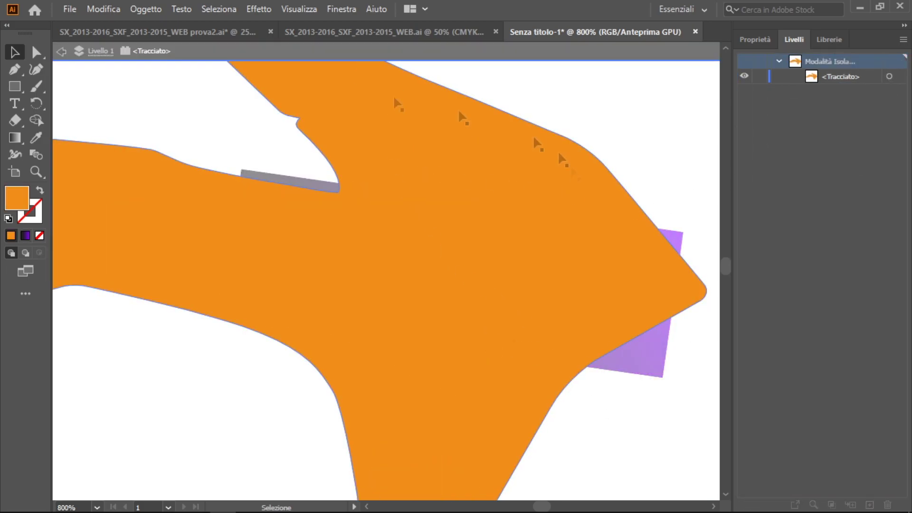
pyautogui.doubleClick(66, 57)
# Step: Fill the KTM letters with red ff0000
pyautogui.click(270, 319)
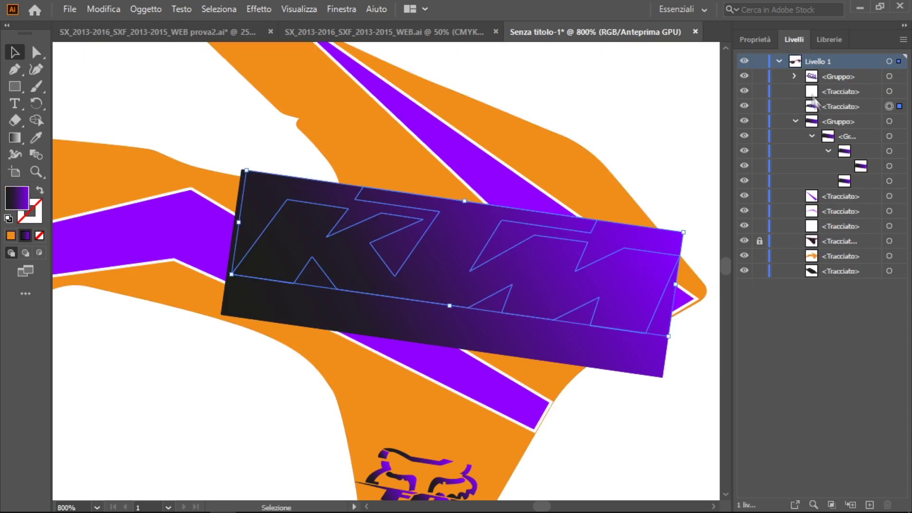
pyautogui.click(811, 136)
pyautogui.doubleClick(16, 198)
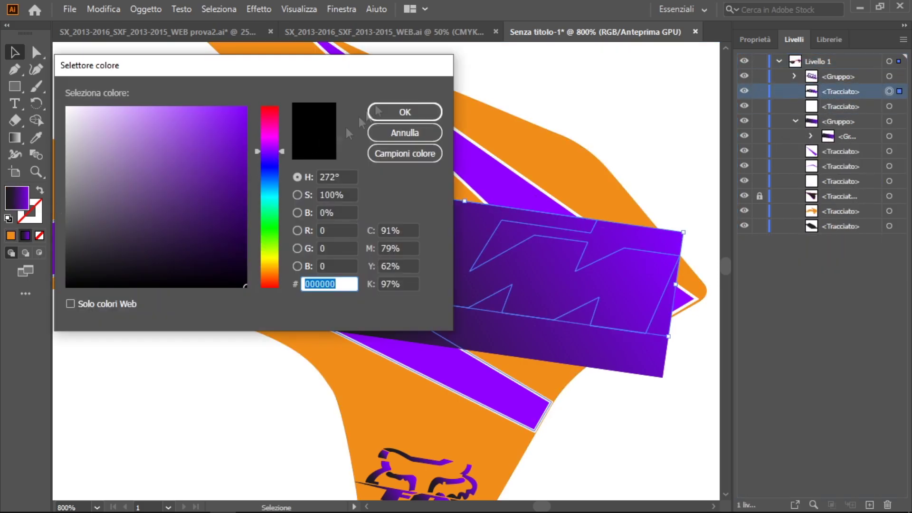
pyautogui.click(404, 112)
pyautogui.doubleClick(16, 197)
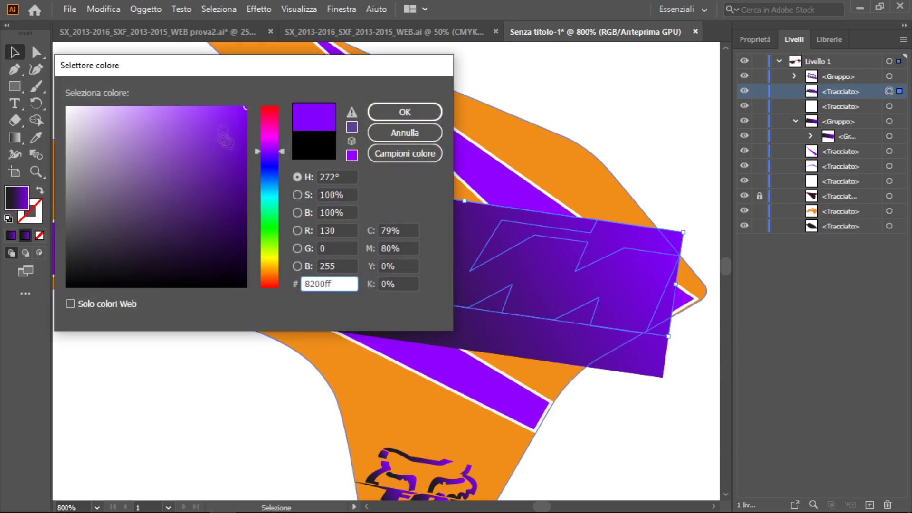
pyautogui.write('ff0000')
pyautogui.press('Return')
pyautogui.click(266, 212)
pyautogui.click(260, 309)
# Step: Mask the gradient rectangle with the KTM letters and lock the rectangle's layer
pyautogui.click(219, 306)
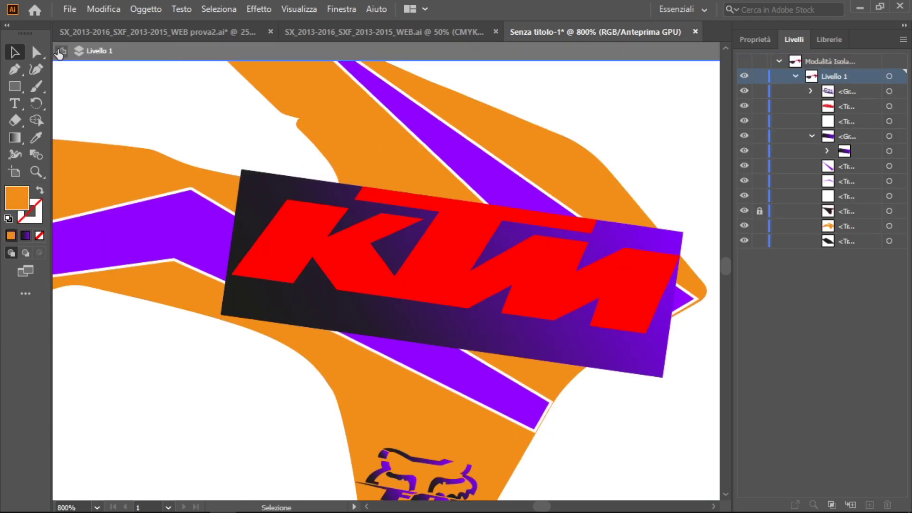
pyautogui.hotkey('ctrl', 'z')
pyautogui.hotkey('ctrl', 'z')
pyautogui.hotkey('ctrl', 'z')
pyautogui.moveTo(831, 142); pyautogui.dragTo(834, 151)
pyautogui.click(829, 151)
pyautogui.click(890, 151)
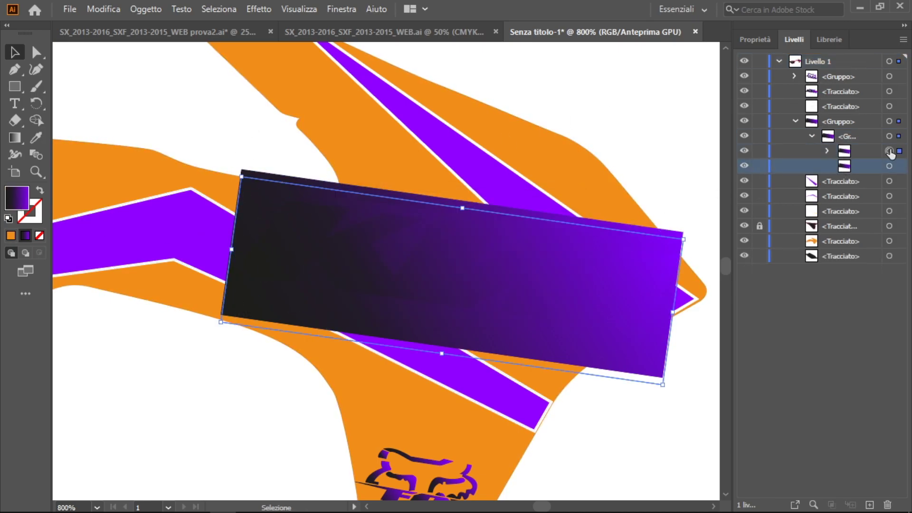
pyautogui.doubleClick(850, 164)
pyautogui.click(418, 312)
pyautogui.click(466, 286)
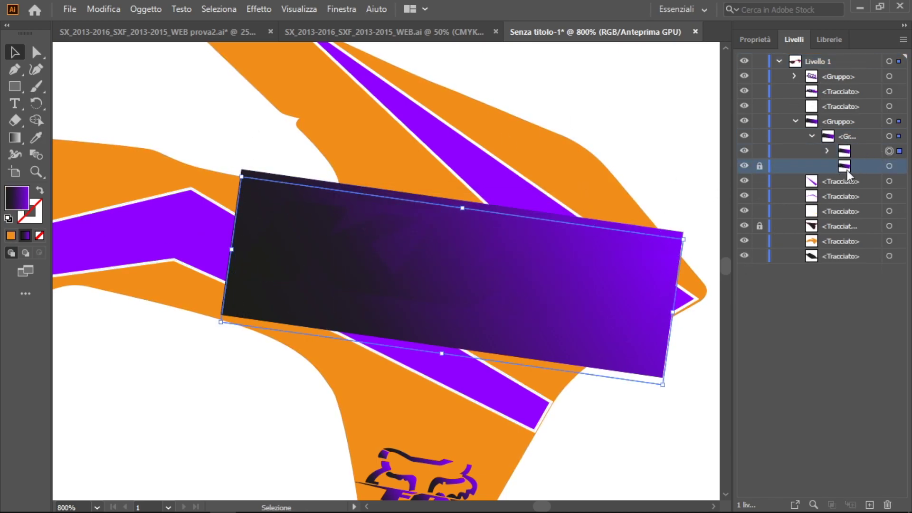
# Step: Move the KTM group to the bottom of the layer stack
pyautogui.click(827, 151)
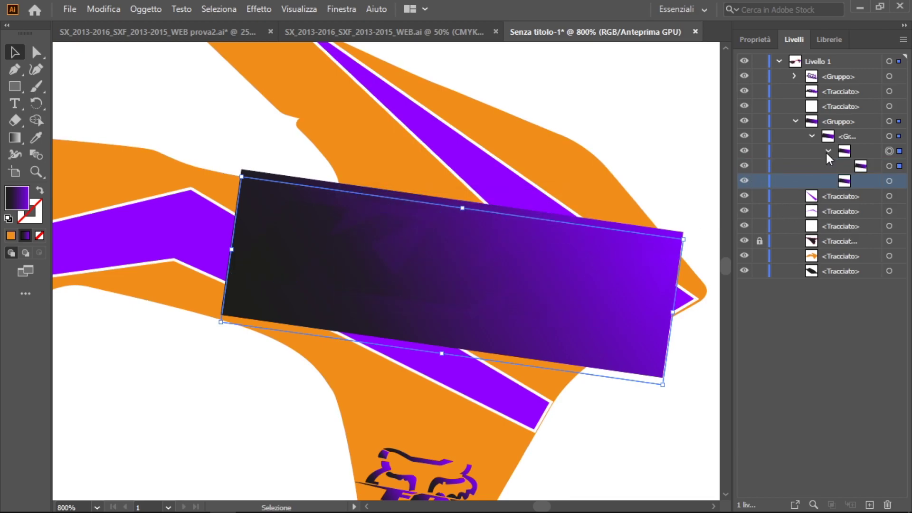
pyautogui.click(795, 121)
pyautogui.doubleClick(814, 121)
pyautogui.click(467, 284)
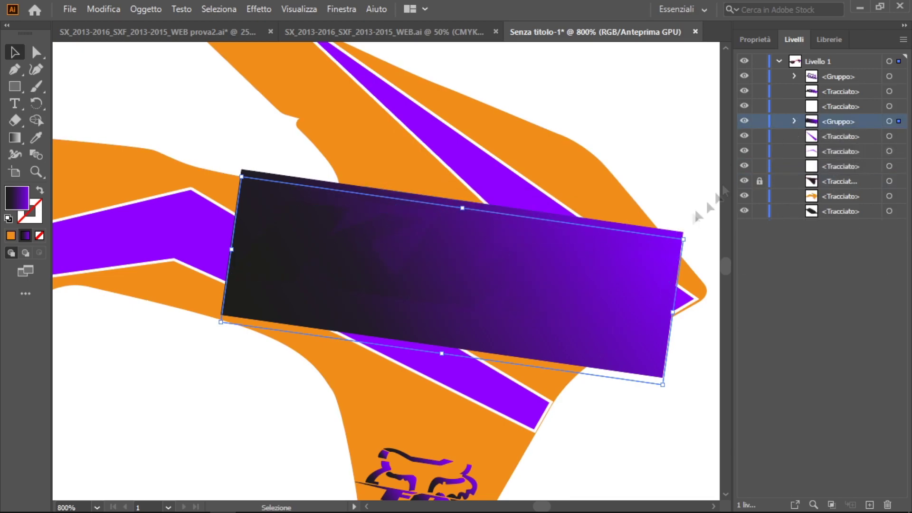
pyautogui.moveTo(816, 215); pyautogui.dragTo(816, 217)
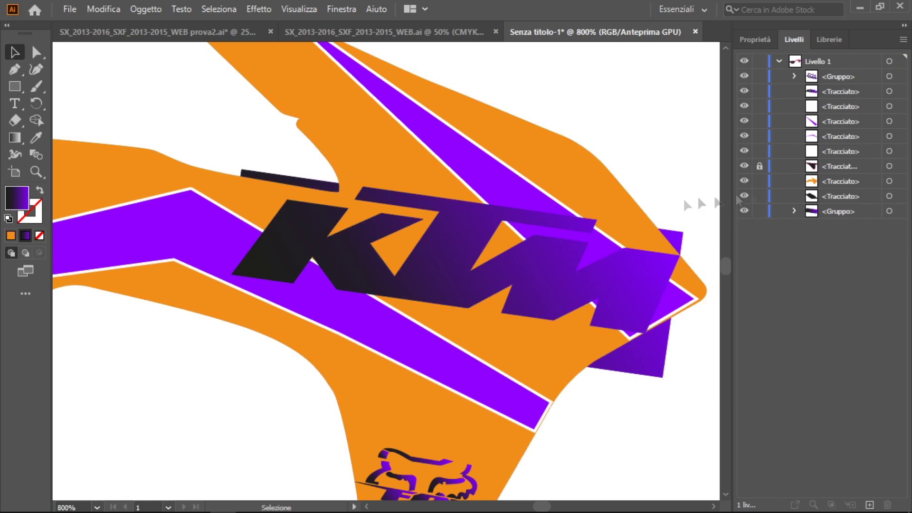
pyautogui.doubleClick(825, 228)
pyautogui.click(466, 285)
pyautogui.click(860, 256)
# Step: Inspect the KTM logo's gradient fill and its end colour stop
pyautogui.moveTo(677, 250); pyautogui.dragTo(625, 418)
pyautogui.hotkey('ctrl', 'z')
pyautogui.hotkey('ctrl', '-')
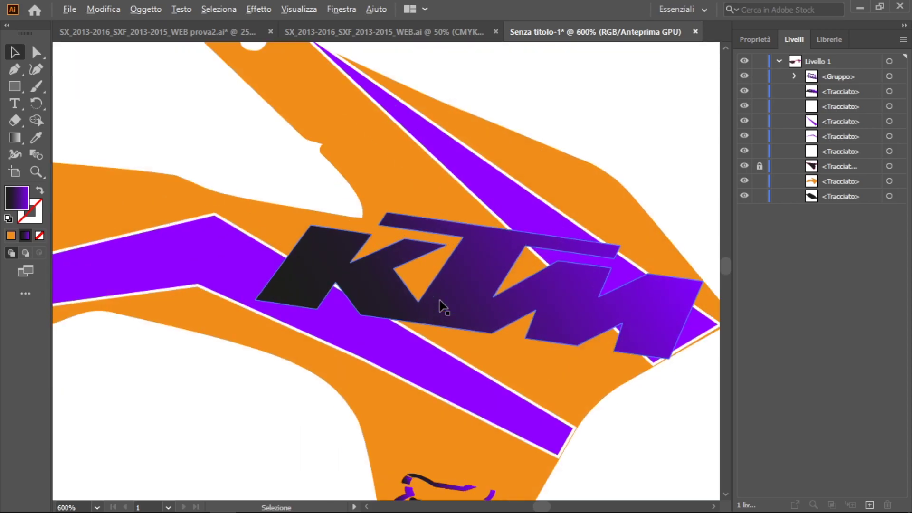
pyautogui.click(306, 278)
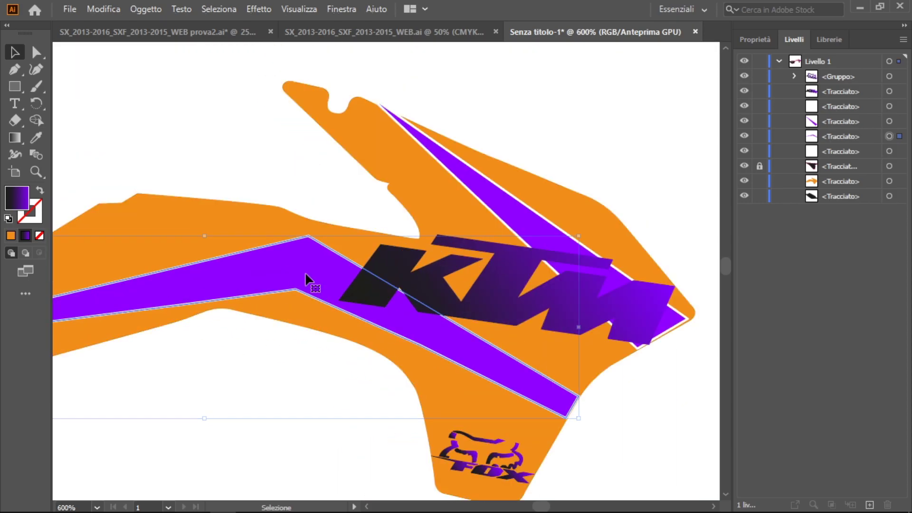
pyautogui.click(497, 292)
pyautogui.click(756, 39)
pyautogui.click(747, 195)
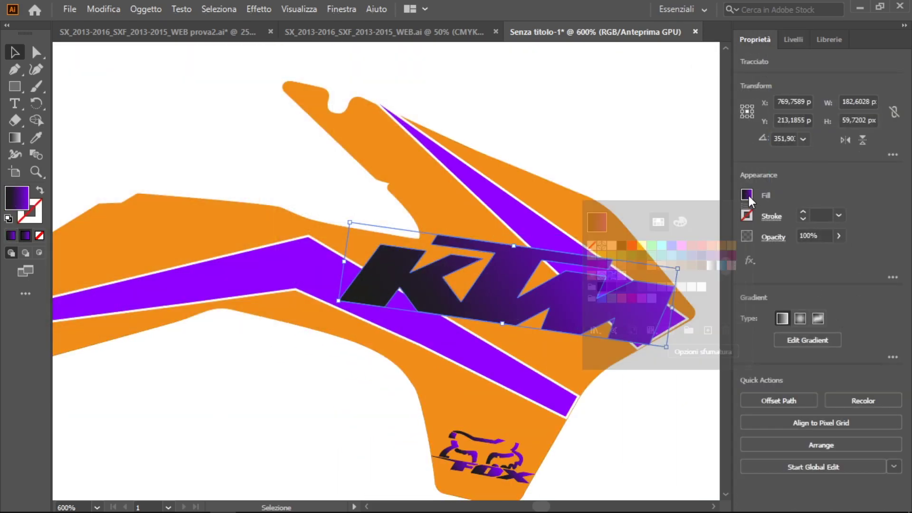
pyautogui.click(828, 346)
pyautogui.click(617, 235)
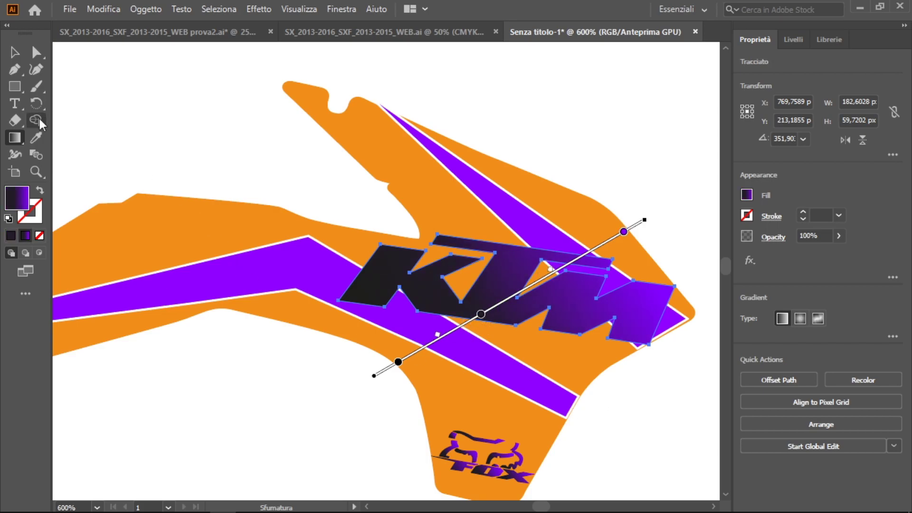
# Step: Apply the black-to-purple gradient to the lower purple stripe, angled at 30°
pyautogui.click(19, 59)
pyautogui.click(541, 234)
pyautogui.click(525, 387)
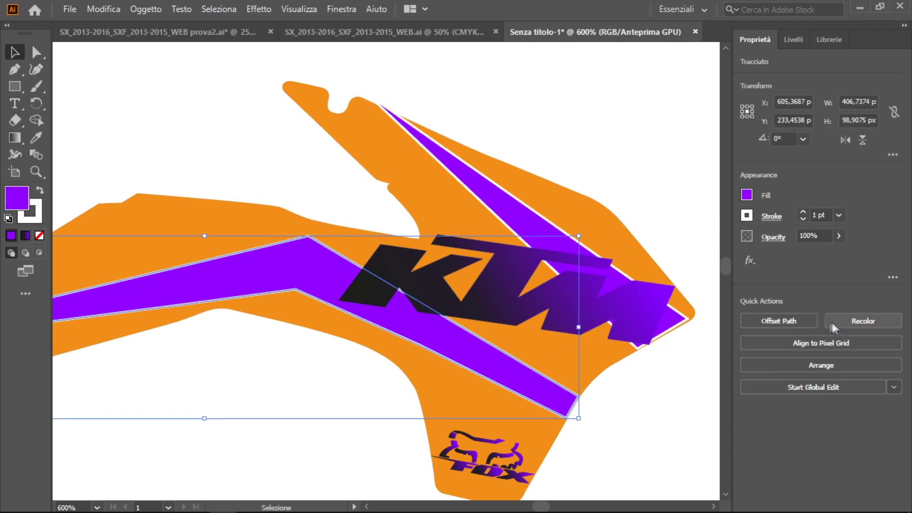
pyautogui.press('g')
pyautogui.moveTo(284, 345); pyautogui.dragTo(383, 325)
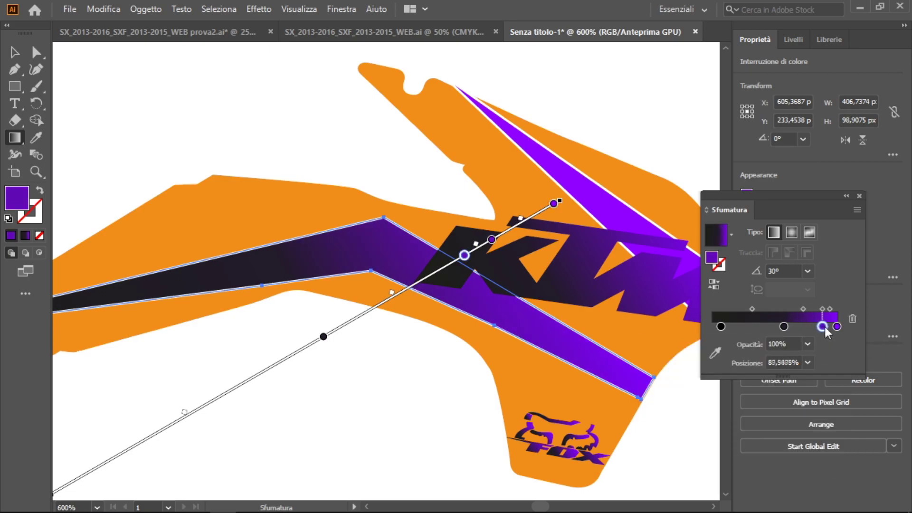
# Step: Give the upper diagonal stripe the black-to-purple gradient and shift its purple stop
pyautogui.moveTo(271, 142); pyautogui.dragTo(271, 307)
pyautogui.hotkey('ctrl', 'z')
pyautogui.press('v')
pyautogui.hotkey('ctrl', 'shift', 'a')
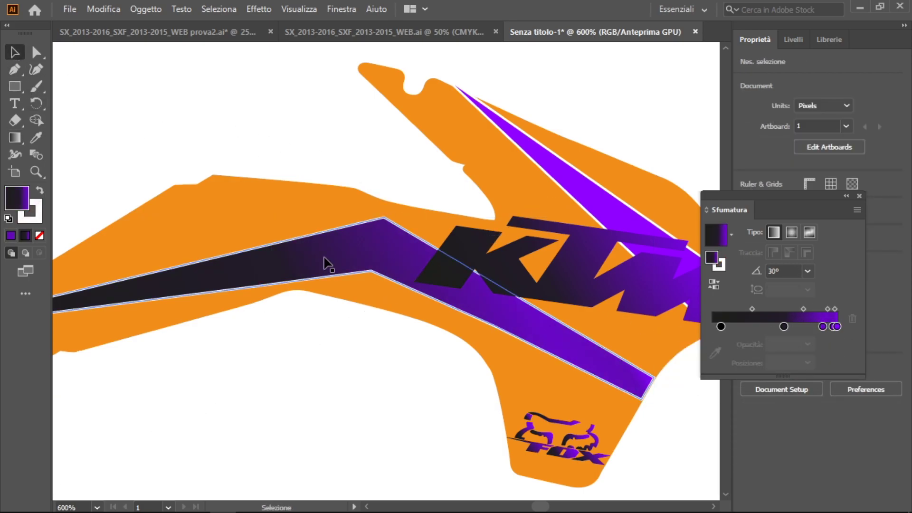
pyautogui.hotkey('ctrl', '-')
pyautogui.click(461, 190)
pyautogui.hotkey('ctrl', '+')
pyautogui.hotkey('ctrl', '+')
pyautogui.hotkey('ctrl', '+')
pyautogui.click(834, 326)
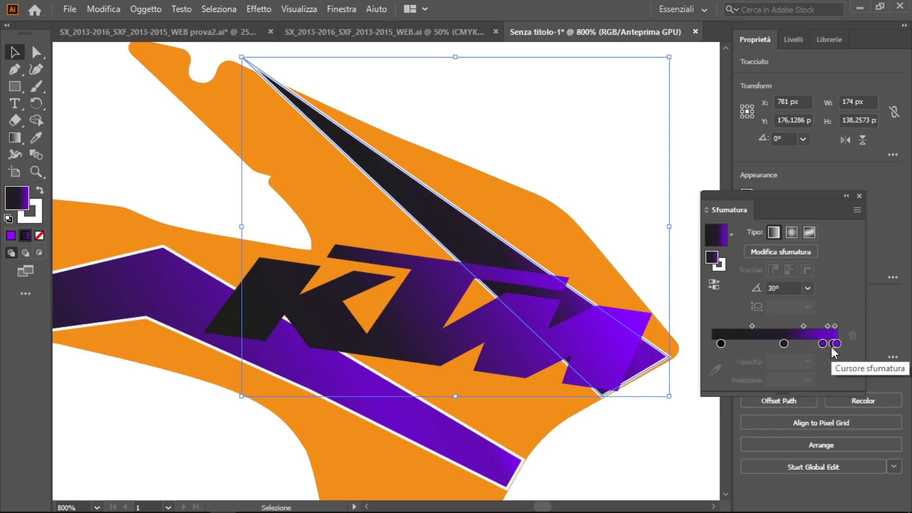
pyautogui.moveTo(794, 343); pyautogui.dragTo(807, 343)
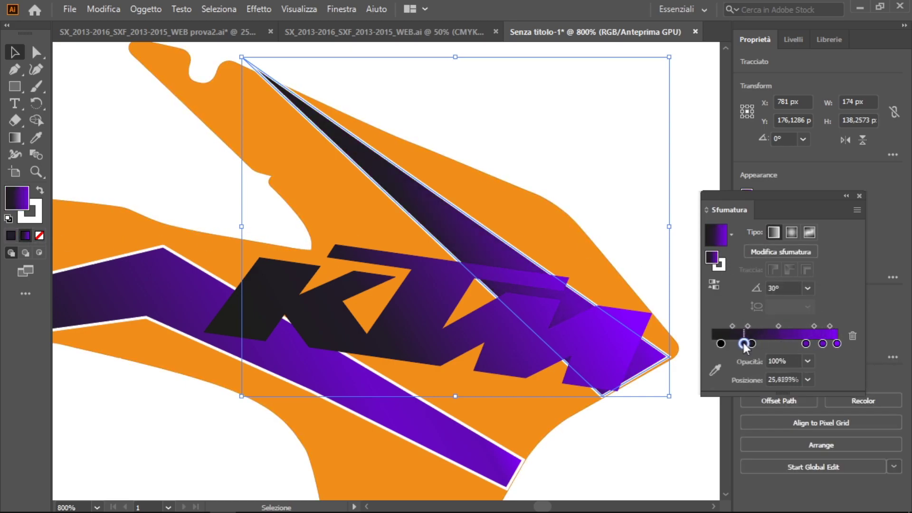
pyautogui.click(572, 160)
# Step: Set the KTM logo's stroke colour, choosing black and then white
pyautogui.hotkey('ctrl', '-')
pyautogui.hotkey('ctrl', '-')
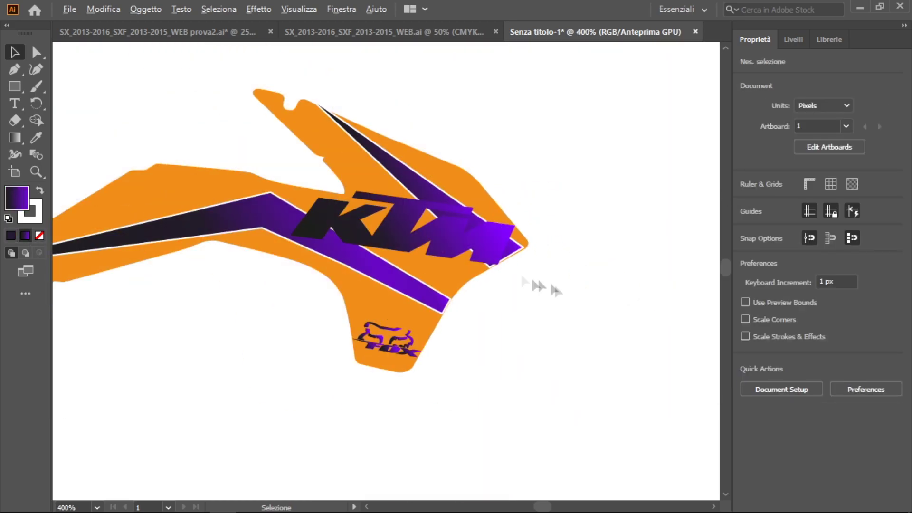
pyautogui.click(371, 209)
pyautogui.hotkey('ctrl', '+')
pyautogui.click(747, 215)
pyautogui.click(621, 268)
pyautogui.click(803, 212)
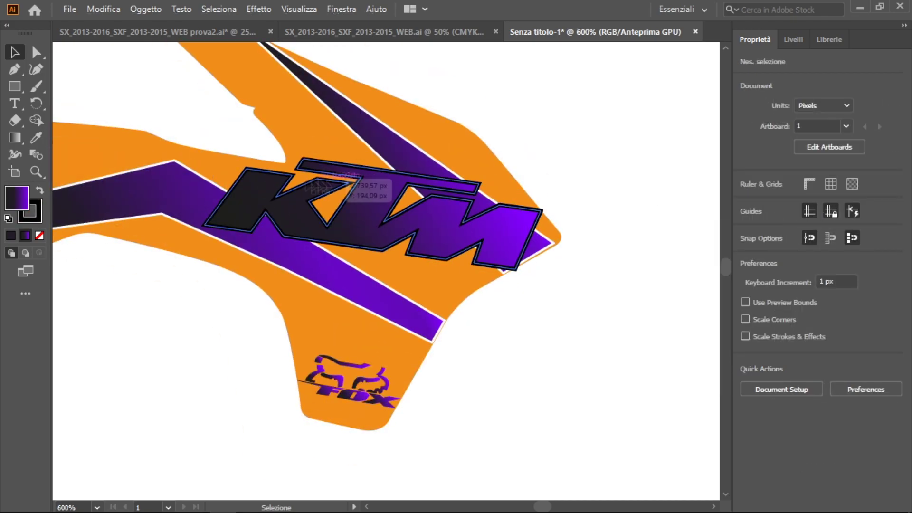
# Step: Set the KTM logo's outline to 2 pt
pyautogui.click(747, 216)
pyautogui.click(611, 266)
pyautogui.click(634, 172)
# Step: Fill the orange shroud with a black-purple-white gradient, making the right stop white
pyautogui.click(356, 166)
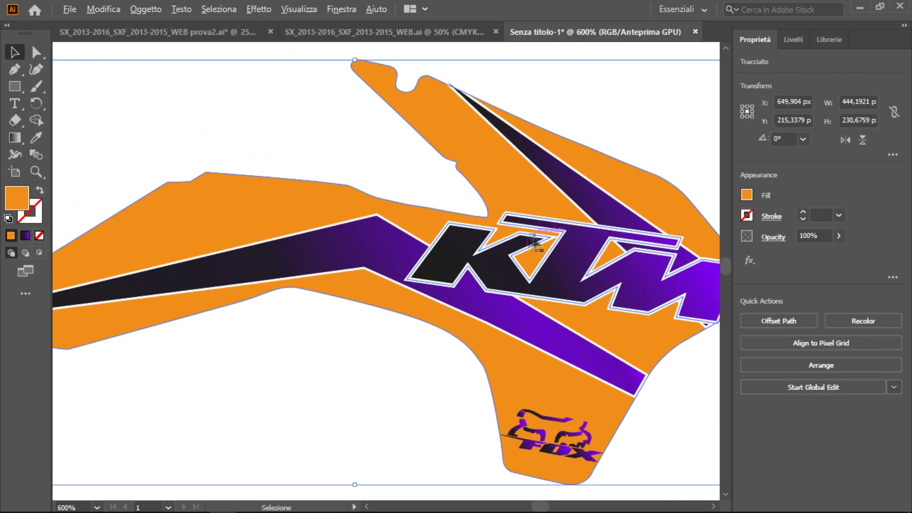
pyautogui.click(25, 236)
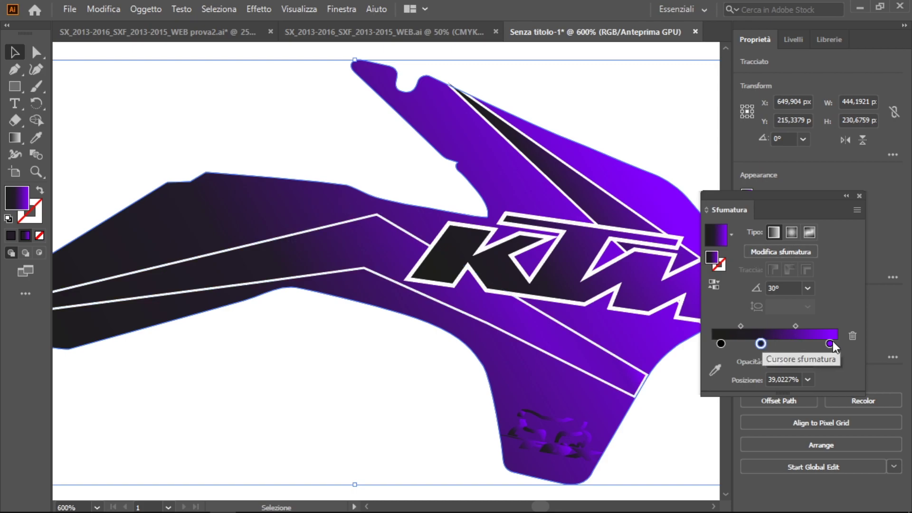
pyautogui.moveTo(832, 343); pyautogui.dragTo(801, 343)
pyautogui.doubleClick(712, 257)
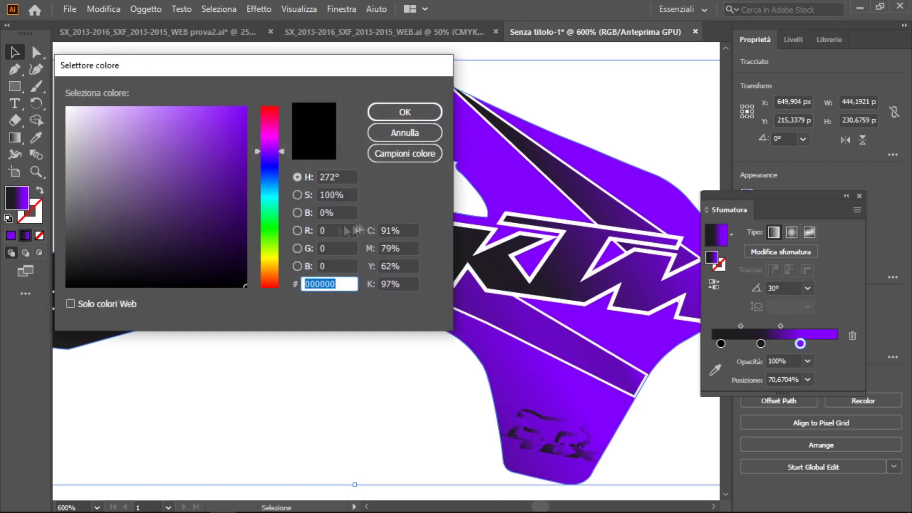
pyautogui.write('ffffff')
pyautogui.press('Return')
pyautogui.moveTo(761, 343)
pyautogui.mouseDown()
pyautogui.moveTo(772, 334)
pyautogui.moveTo(803, 341)
pyautogui.mouseUp()
pyautogui.hotkey('ctrl', 'z')
pyautogui.hotkey('ctrl', 'z')
pyautogui.hotkey('ctrl', 'z')
pyautogui.hotkey('ctrl', 'z')
pyautogui.hotkey('ctrl', 'z')
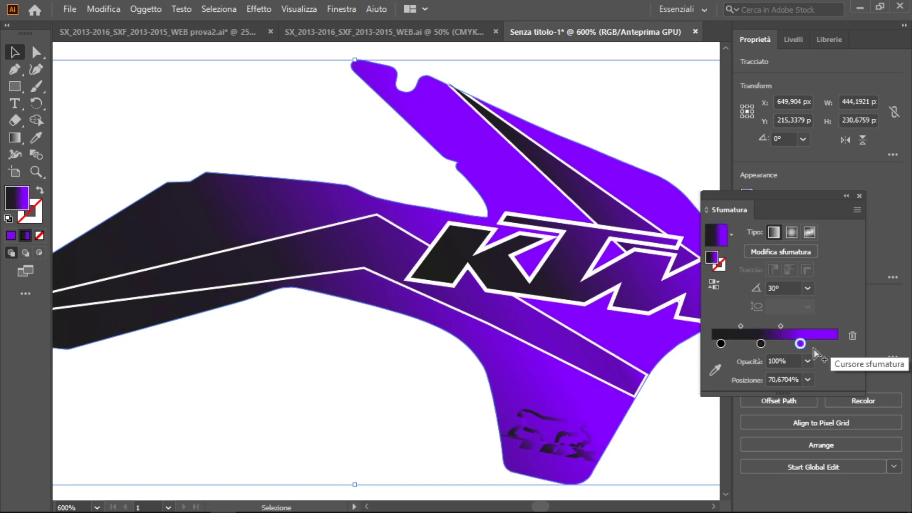
pyautogui.hotkey('ctrl', 'z')
pyautogui.hotkey('ctrl', 'z')
pyautogui.doubleClick(820, 343)
pyautogui.click(686, 388)
pyautogui.moveTo(819, 343); pyautogui.dragTo(777, 344)
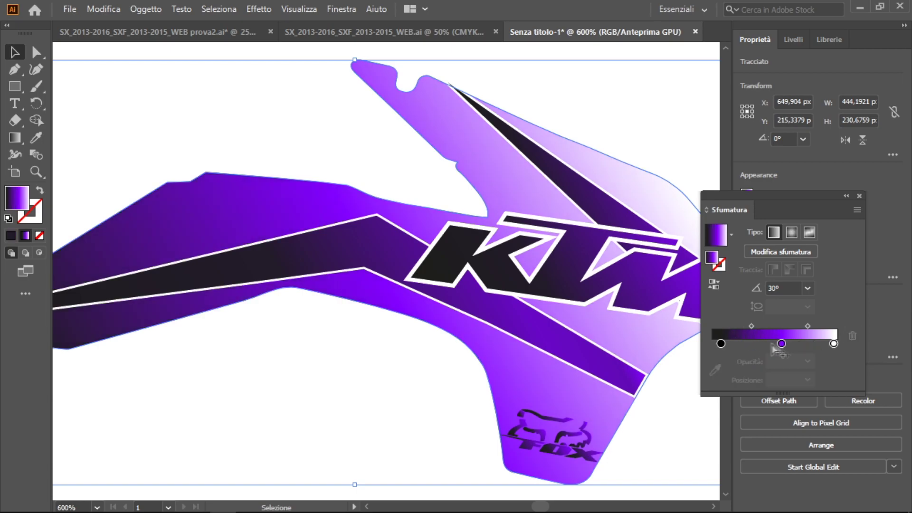
# Step: Try a white outline on the FOX logo, then undo it
pyautogui.click(418, 380)
pyautogui.scroll(-3, 418, 362)
pyautogui.scroll(2, 427, 352)
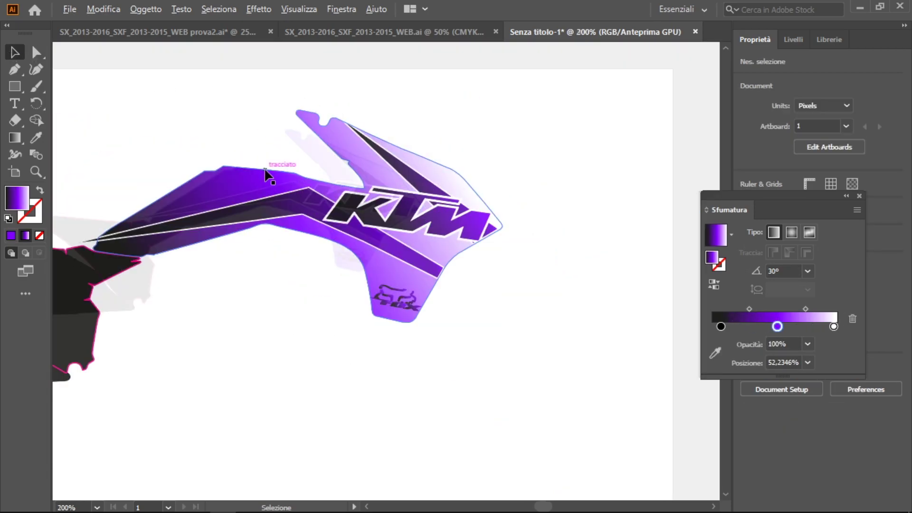
pyautogui.scroll(3, 432, 347)
pyautogui.click(432, 347)
pyautogui.scroll(-2, 432, 347)
pyautogui.click(750, 214)
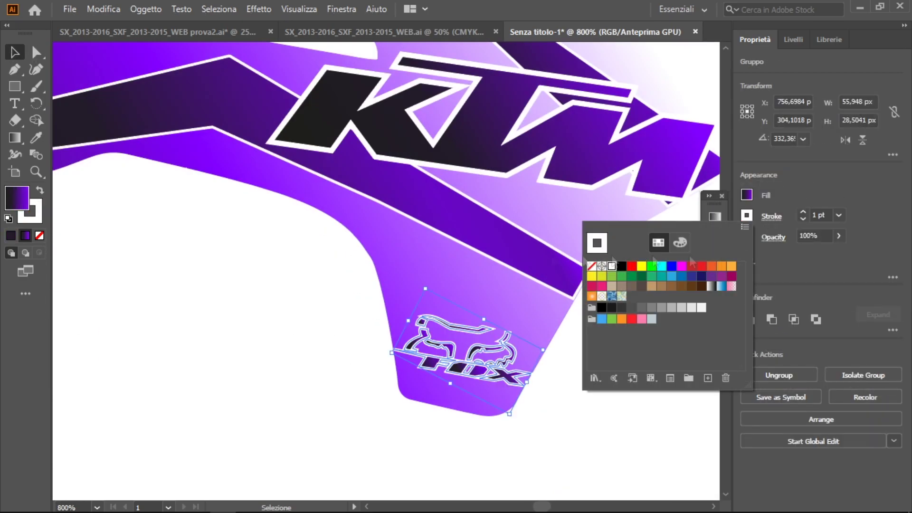
pyautogui.click(611, 268)
pyautogui.scroll(-2, 456, 323)
pyautogui.click(456, 323)
pyautogui.scroll(2, 456, 323)
pyautogui.hotkey('ctrl', 'z')
# Step: Reselect and deselect the shroud body, then open the File menu
pyautogui.click(182, 264)
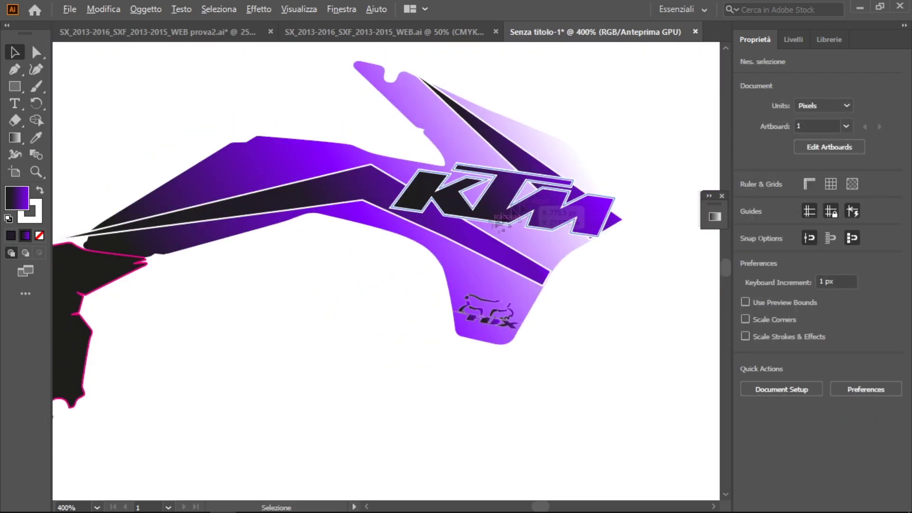
pyautogui.scroll(3, 594, 194)
pyautogui.click(594, 194)
pyautogui.scroll(-3, 594, 194)
pyautogui.click(520, 285)
pyautogui.scroll(-2, 520, 285)
pyautogui.scroll(-2, 580, 268)
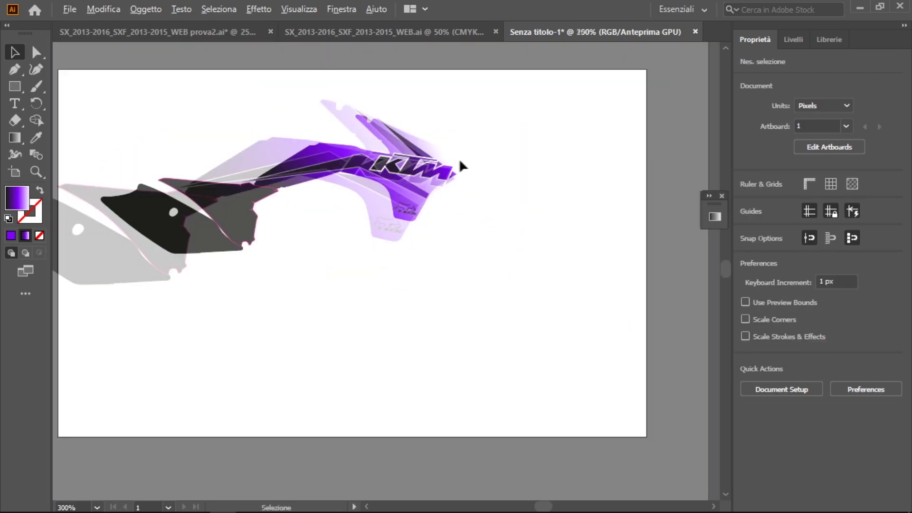
pyautogui.scroll(3, 436, 146)
pyautogui.click(70, 9)
# Step: Place the durex logo file from the bike logos folder onto the artboard
pyautogui.click(128, 224)
pyautogui.click(70, 9)
pyautogui.click(85, 241)
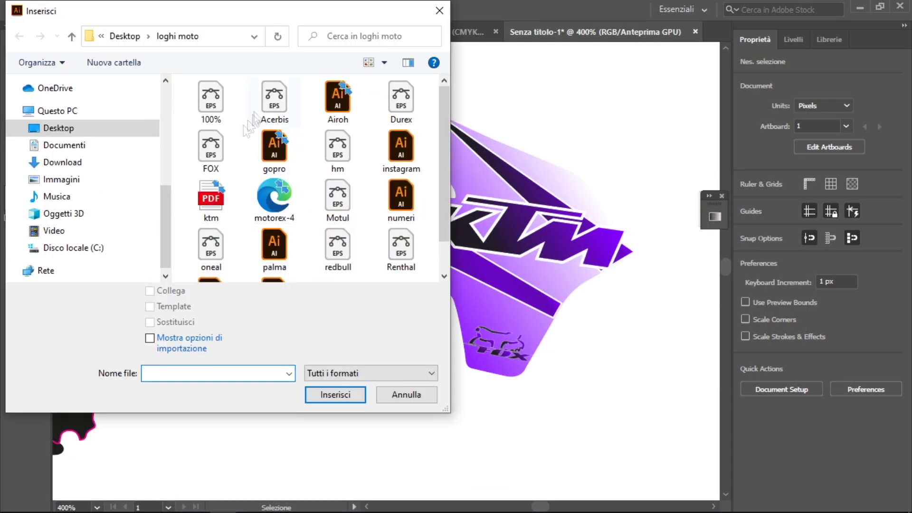
pyautogui.doubleClick(400, 107)
pyautogui.click(336, 339)
# Step: Tilt the durex logo to 348°, scale it to about 58×26 px, and position it above the Fox logo
pyautogui.click(350, 311)
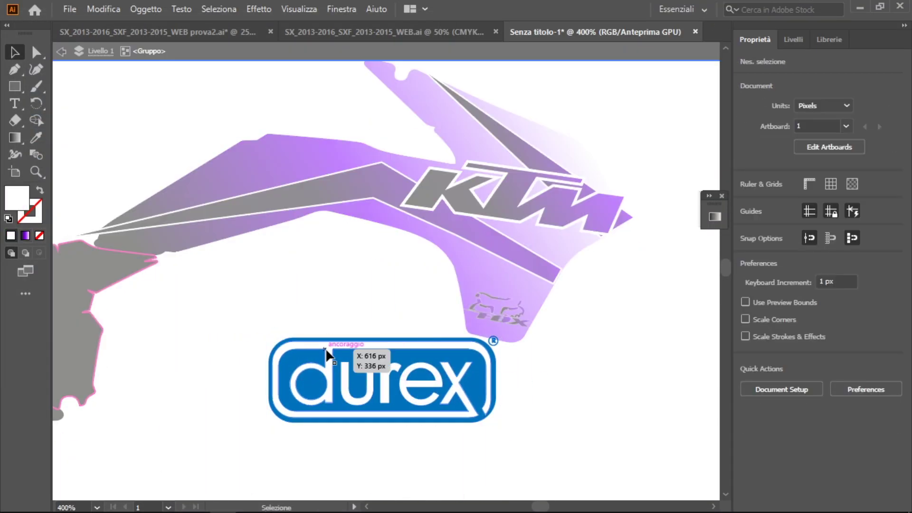
pyautogui.moveTo(323, 346); pyautogui.dragTo(468, 236)
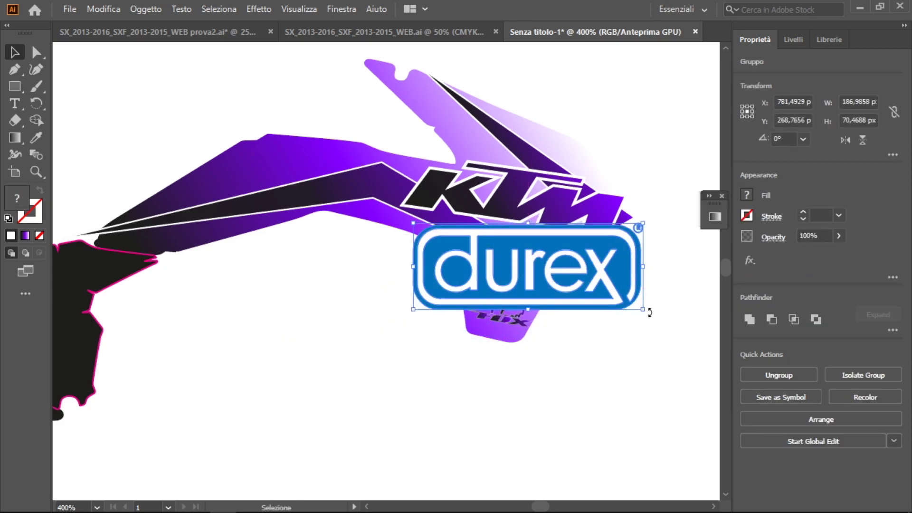
pyautogui.moveTo(650, 313); pyautogui.dragTo(637, 335)
pyautogui.scroll(2, 494, 333)
pyautogui.moveTo(416, 91); pyautogui.dragTo(451, 189)
pyautogui.scroll(2, 541, 252)
pyautogui.moveTo(596, 191); pyautogui.dragTo(606, 209)
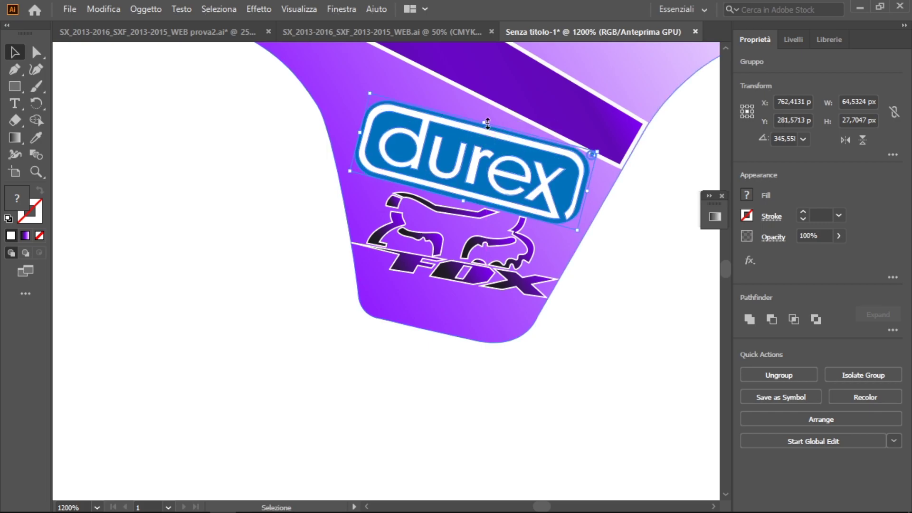
pyautogui.moveTo(488, 123); pyautogui.dragTo(495, 111)
pyautogui.moveTo(589, 227)
pyautogui.mouseDown()
pyautogui.moveTo(577, 209)
pyautogui.moveTo(605, 214)
pyautogui.mouseUp()
pyautogui.scroll(2, 496, 160)
pyautogui.moveTo(496, 160); pyautogui.dragTo(516, 166)
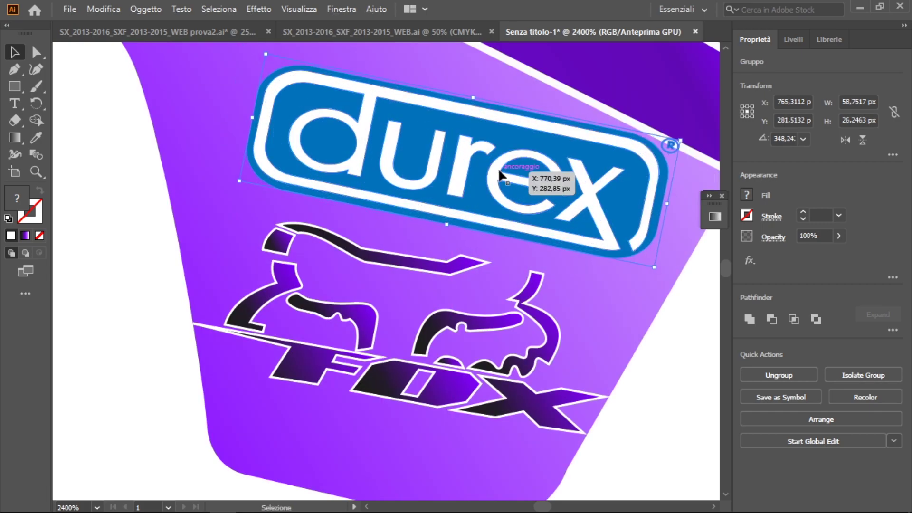
# Step: Switch the durex logo's fill to the purple gradient inside its isolated group
pyautogui.doubleClick(674, 153)
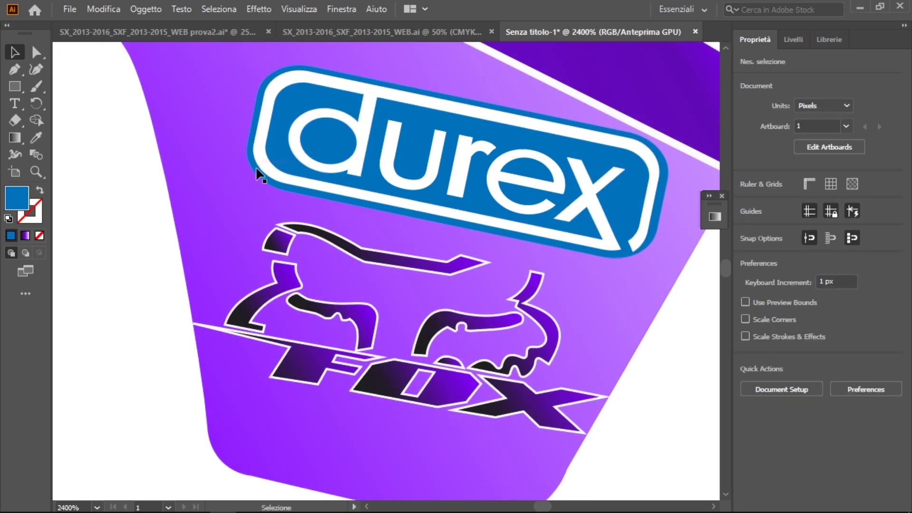
pyautogui.click(271, 182)
pyautogui.click(26, 235)
pyautogui.click(326, 202)
pyautogui.click(143, 230)
pyautogui.click(61, 51)
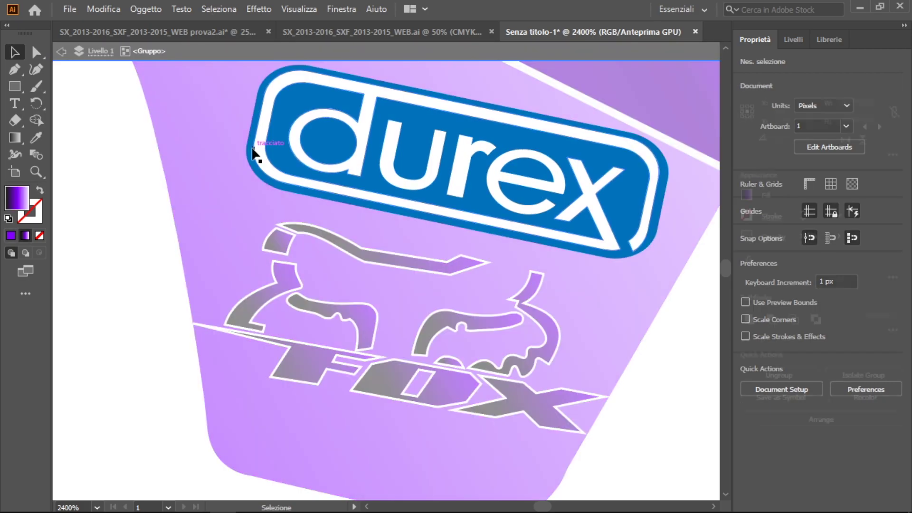
# Step: Isolate the durex logo and delete its blue backing shape
pyautogui.press('Escape')
pyautogui.hotkey('ctrl', '-')
pyautogui.hotkey('ctrl', '-')
pyautogui.hotkey('ctrl', '-')
pyautogui.scroll(5, 364, 227)
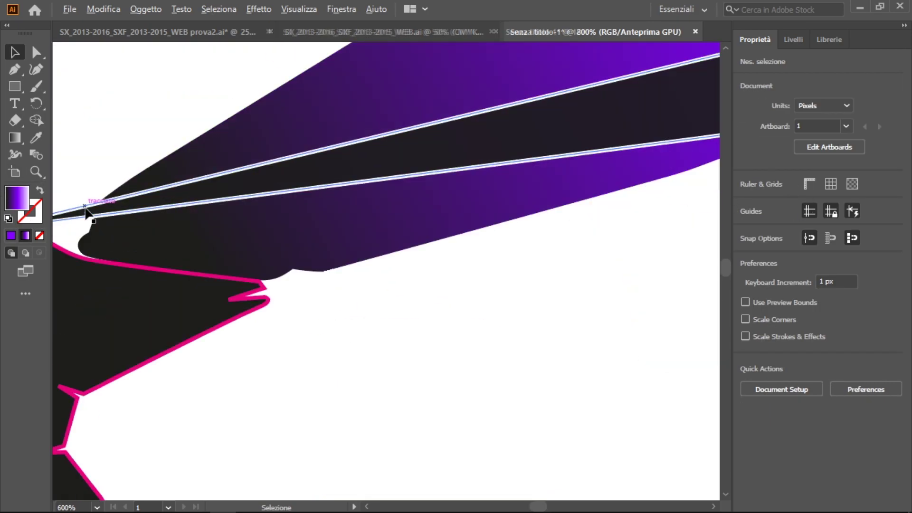
pyautogui.scroll(-5, 485, 266)
pyautogui.scroll(5, 532, 197)
pyautogui.doubleClick(590, 138)
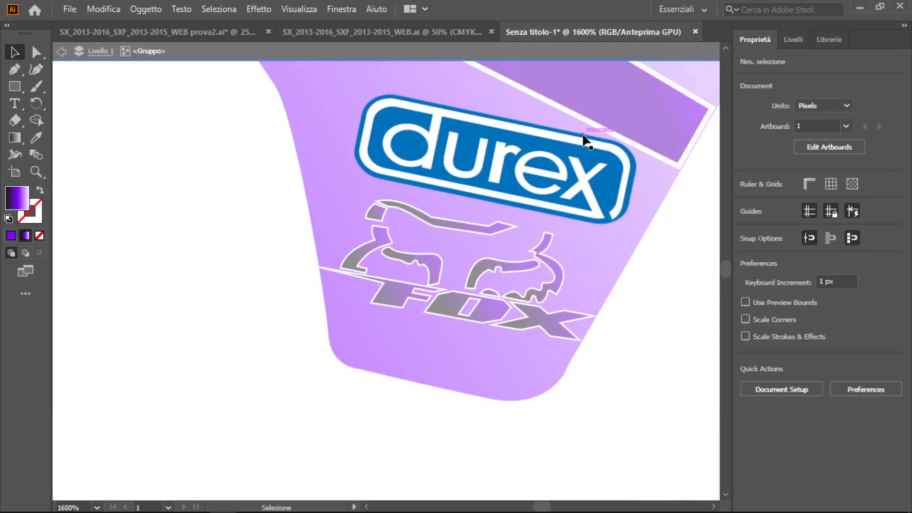
pyautogui.click(599, 140)
pyautogui.doubleClick(605, 139)
pyautogui.press('Escape')
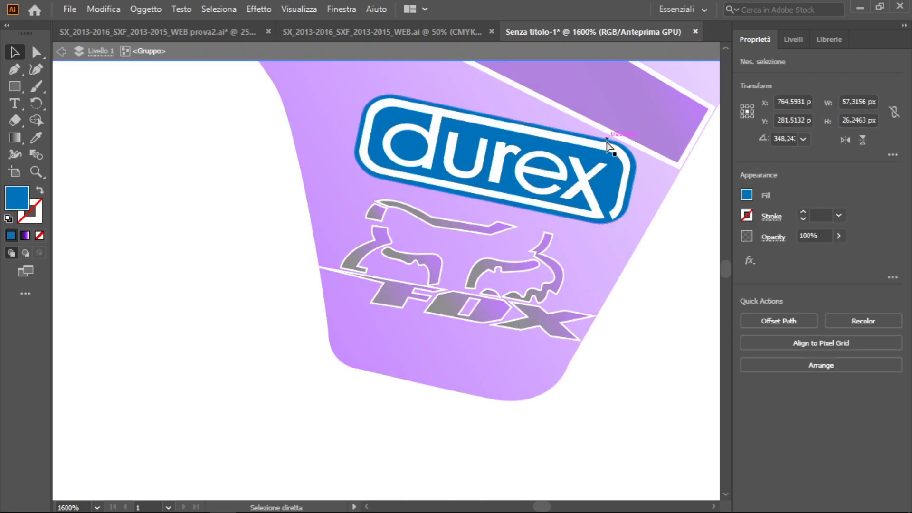
pyautogui.scroll(5, 607, 138)
pyautogui.scroll(-5, 576, 199)
pyautogui.scroll(3, 570, 157)
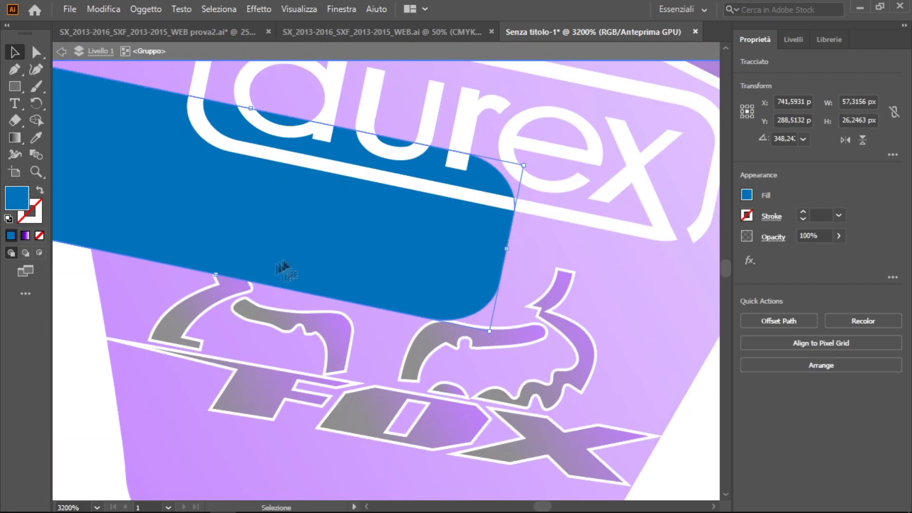
pyautogui.moveTo(468, 210); pyautogui.dragTo(280, 251)
pyautogui.press('Delete')
pyautogui.scroll(-3, 390, 196)
# Step: Apply the black-to-purple gradient to the durex lettering, including the r and e
pyautogui.click(390, 202)
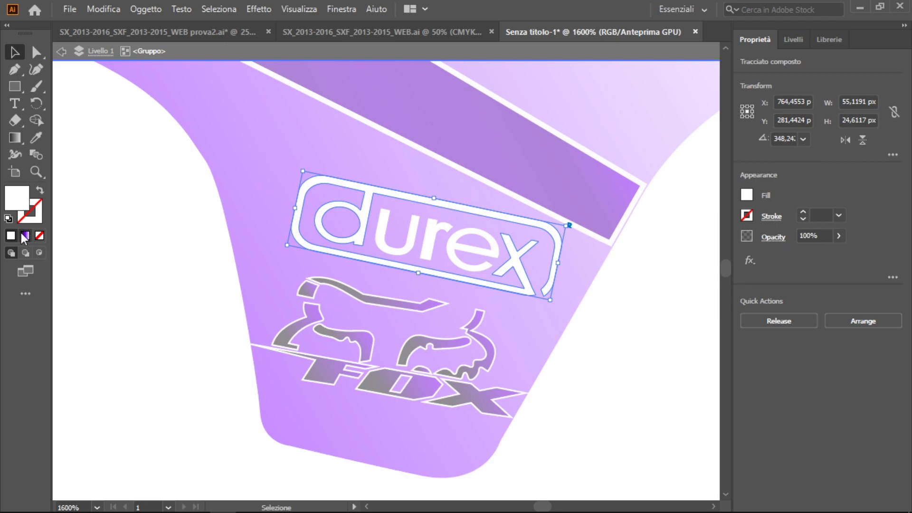
pyautogui.press('.')
pyautogui.click(433, 242)
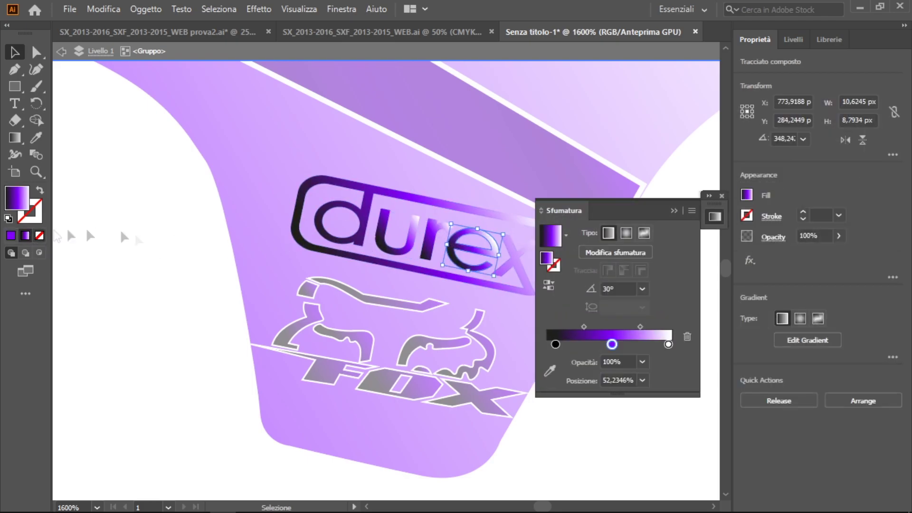
pyautogui.scroll(-2, 338, 238)
pyautogui.scroll(3, 358, 286)
pyautogui.click(359, 286)
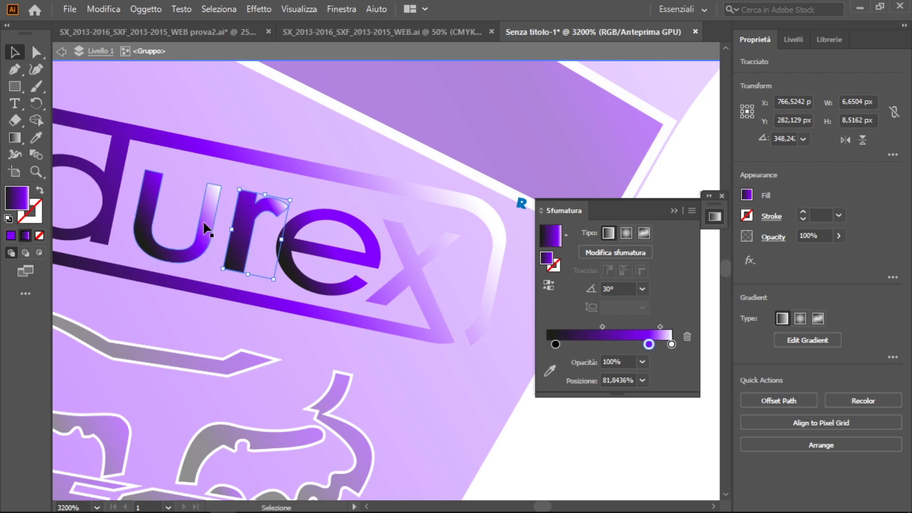
pyautogui.click(602, 423)
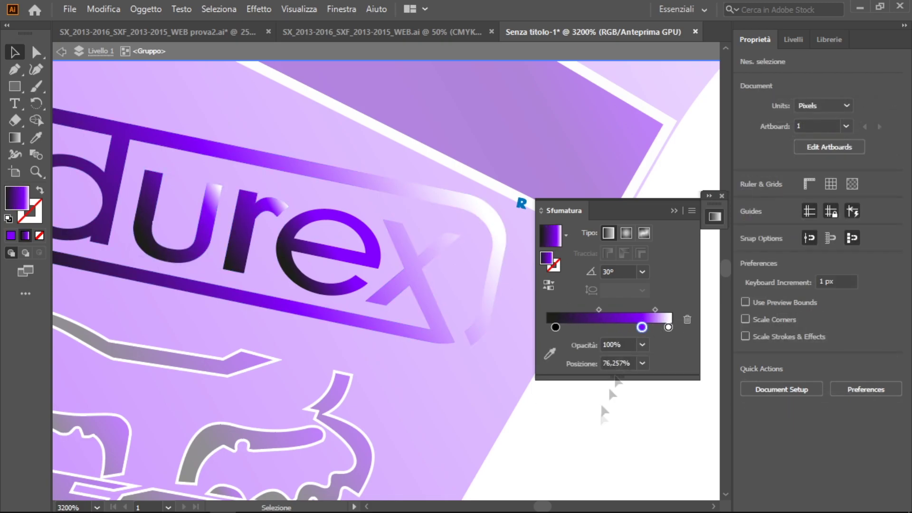
pyautogui.scroll(-2, 577, 259)
pyautogui.scroll(-2, 526, 326)
pyautogui.scroll(-2, 465, 330)
pyautogui.scroll(-1, 366, 243)
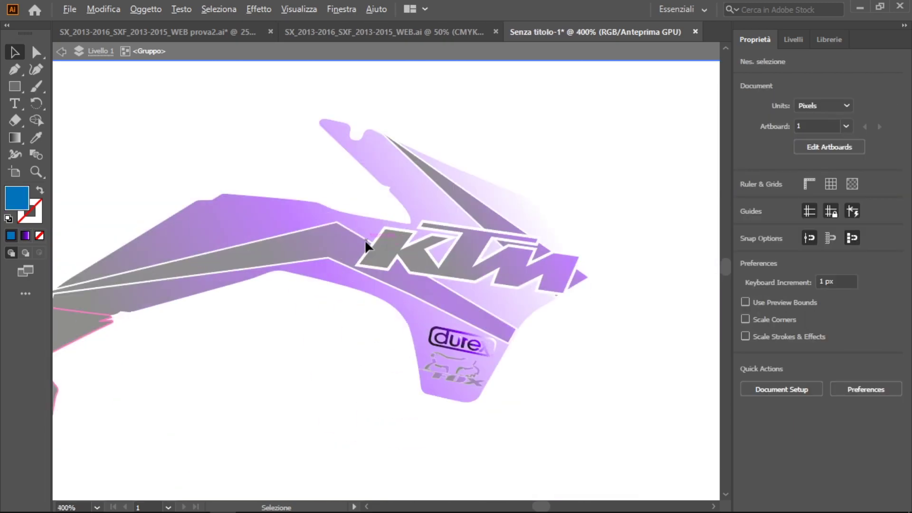
# Step: Draw a closed pen shape over the dark stripe's pointed left tip
pyautogui.doubleClick(312, 149)
pyautogui.scroll(6, 313, 147)
pyautogui.scroll(3, 218, 210)
pyautogui.press('p')
pyautogui.click(190, 179)
pyautogui.click(167, 261)
pyautogui.scroll(-4, 167, 261)
pyautogui.scroll(-1, 267, 380)
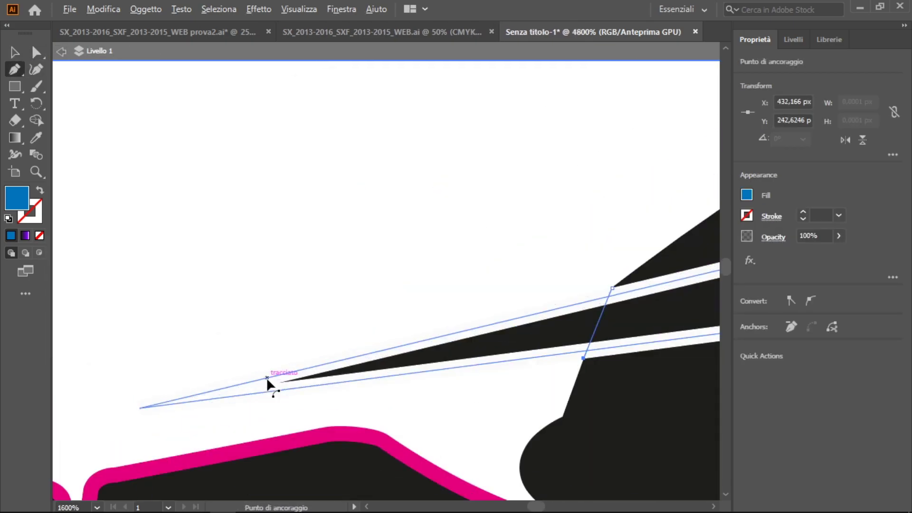
pyautogui.click(267, 379)
# Step: Fill the new shape with white #ffffff and return to the Selection tool
pyautogui.doubleClick(16, 197)
pyautogui.write('ffffff')
pyautogui.press('Return')
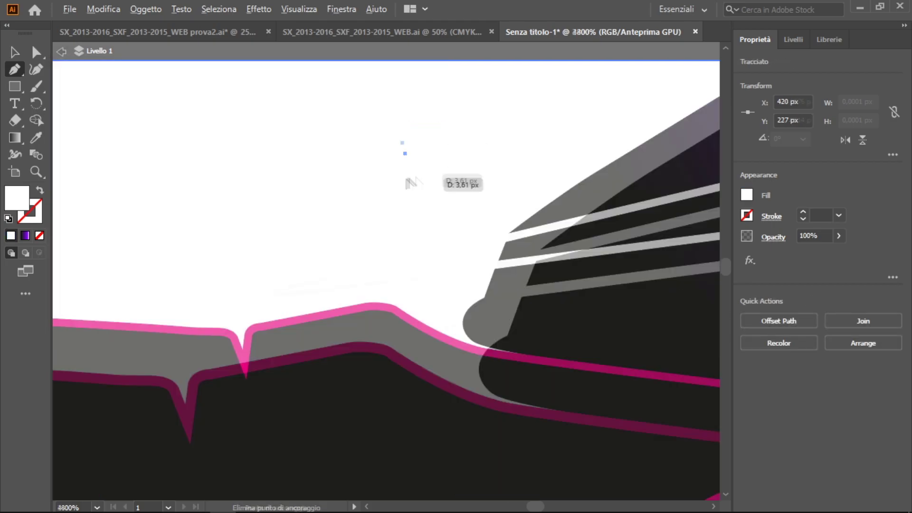
pyautogui.scroll(-3, 408, 179)
pyautogui.scroll(3, 342, 230)
pyautogui.click(14, 52)
pyautogui.click(366, 210)
pyautogui.scroll(-2, 366, 210)
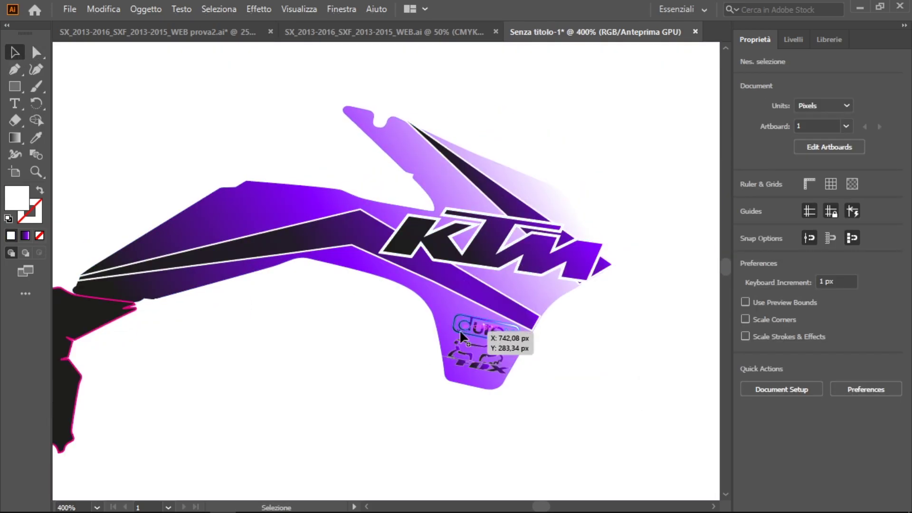
pyautogui.click(460, 335)
# Step: Save the document as prova.ai in Desktop > ktmpalma, accepting the Illustrator options
pyautogui.hotkey('ctrl', 'shift', 's')
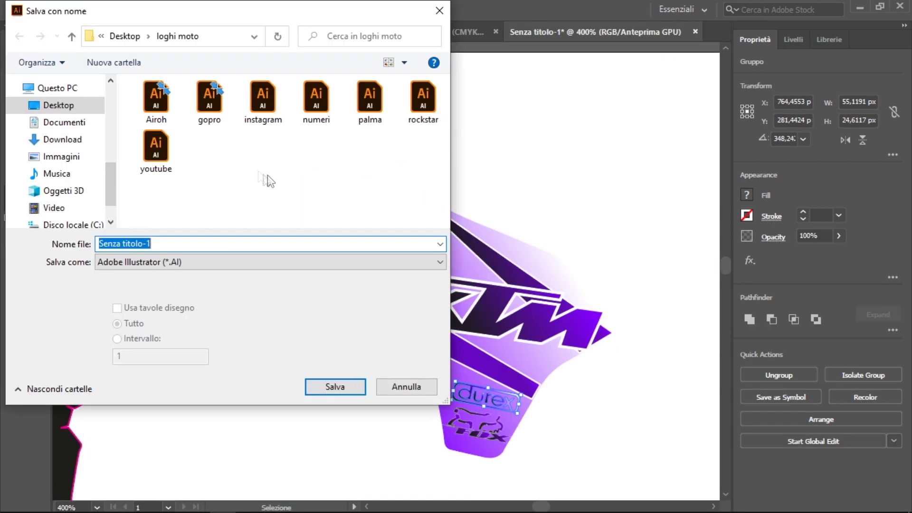
pyautogui.hotkey('alt', 'Up')
pyautogui.doubleClick(279, 179)
pyautogui.doubleClick(198, 243)
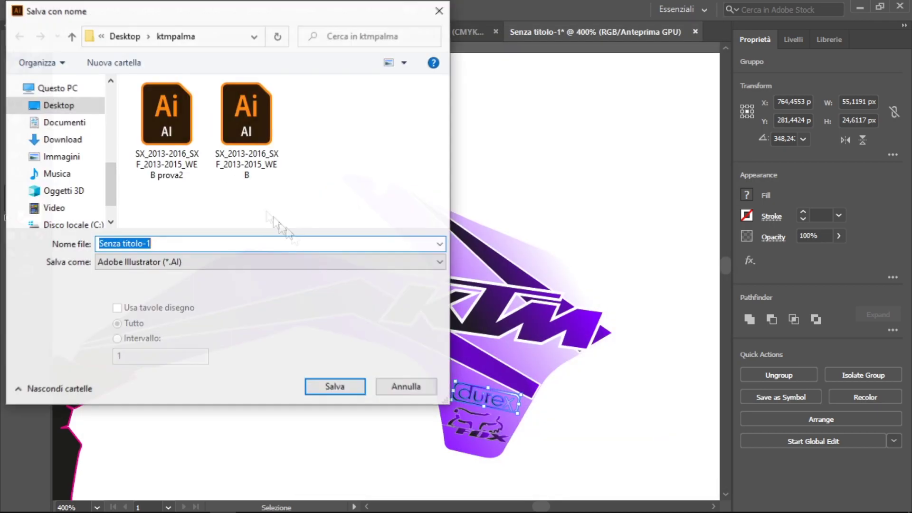
pyautogui.press('Return')
pyautogui.click(627, 461)
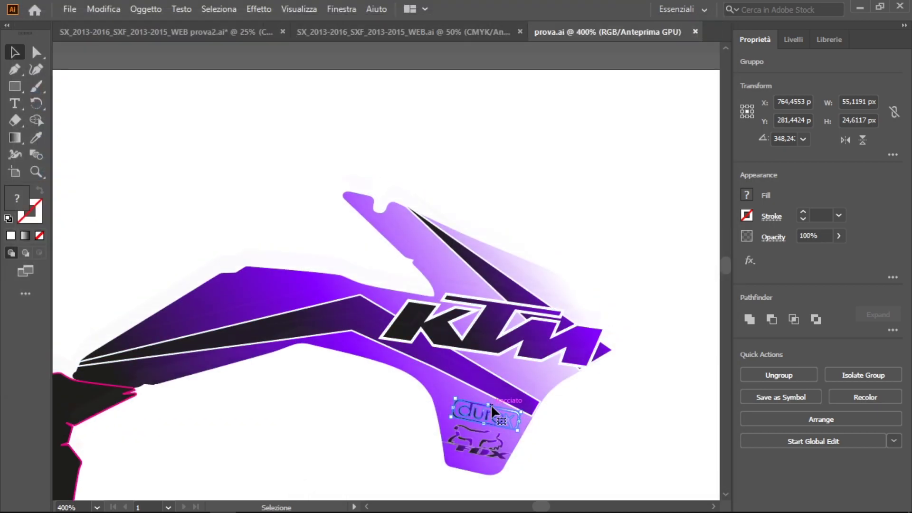
# Step: Isolate the durex lettering path and confirm its fill colour in the colour picker
pyautogui.scroll(4, 563, 278)
pyautogui.moveTo(601, 272); pyautogui.dragTo(602, 284)
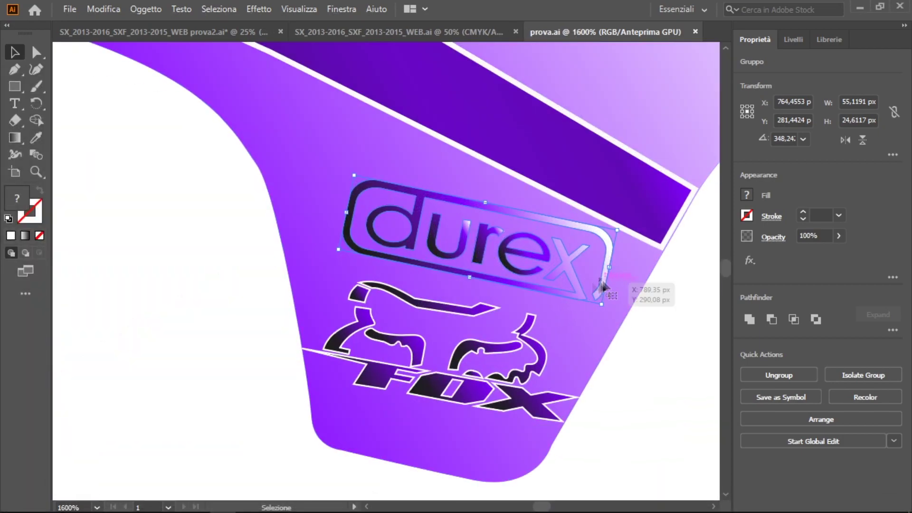
pyautogui.doubleClick(418, 270)
pyautogui.doubleClick(27, 205)
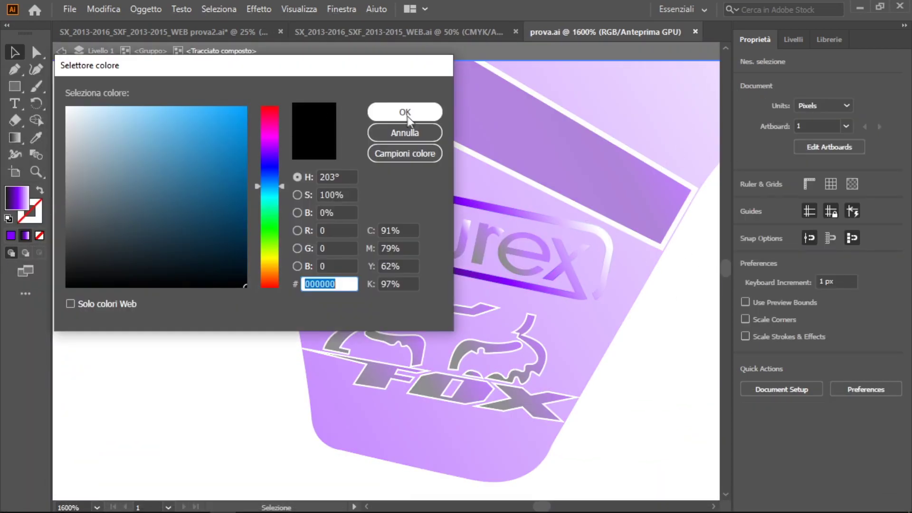
pyautogui.press('Return')
pyautogui.press('Escape')
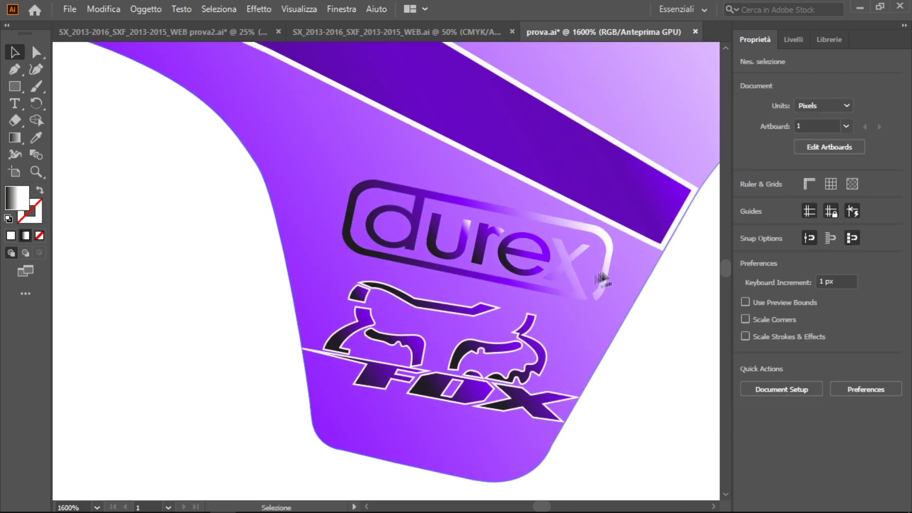
# Step: Inspect the durex lettering's fill swatches and appearance colour settings, then exit isolation mode
pyautogui.doubleClick(606, 281)
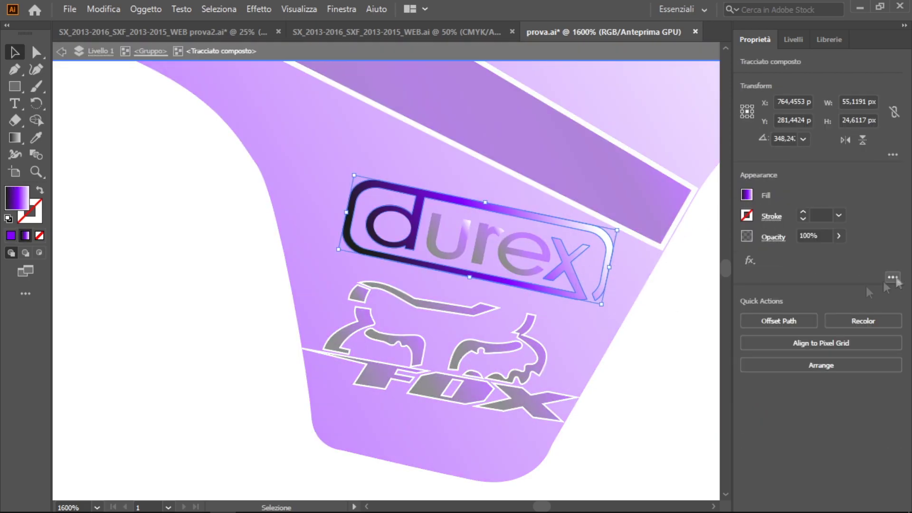
pyautogui.click(747, 195)
pyautogui.press('Escape')
pyautogui.click(893, 277)
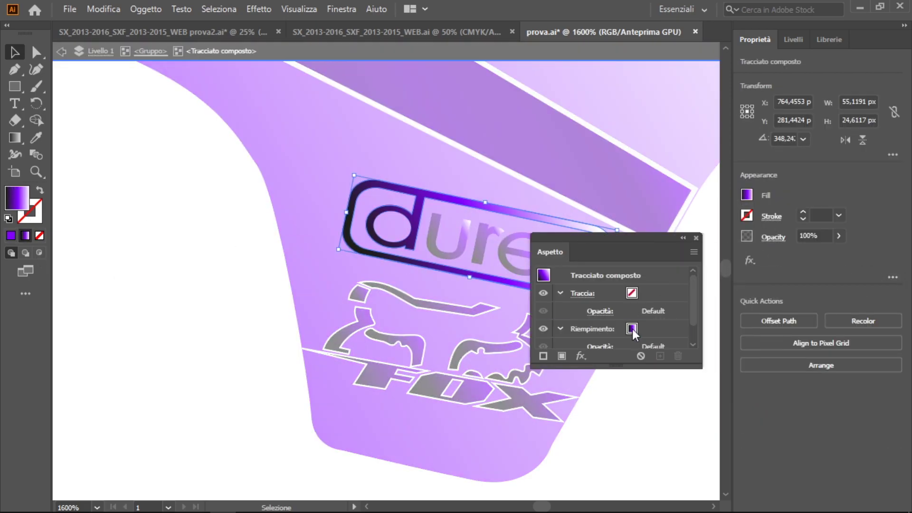
pyautogui.press('F6')
pyautogui.doubleClick(173, 275)
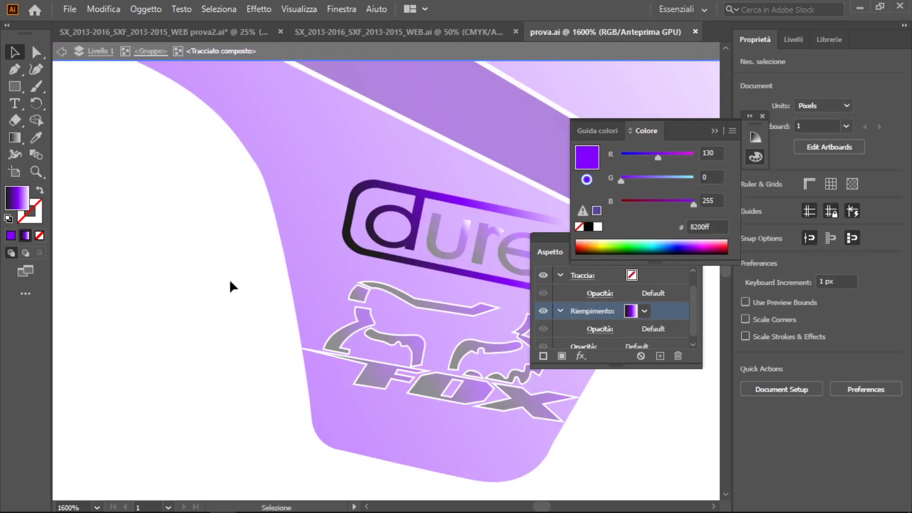
pyautogui.press('F6')
# Step: Zoom in on the isolated durex logo group, then exit isolation mode
pyautogui.hotkey('shift', 'F6')
pyautogui.doubleClick(404, 228)
pyautogui.hotkey('ctrl', '+')
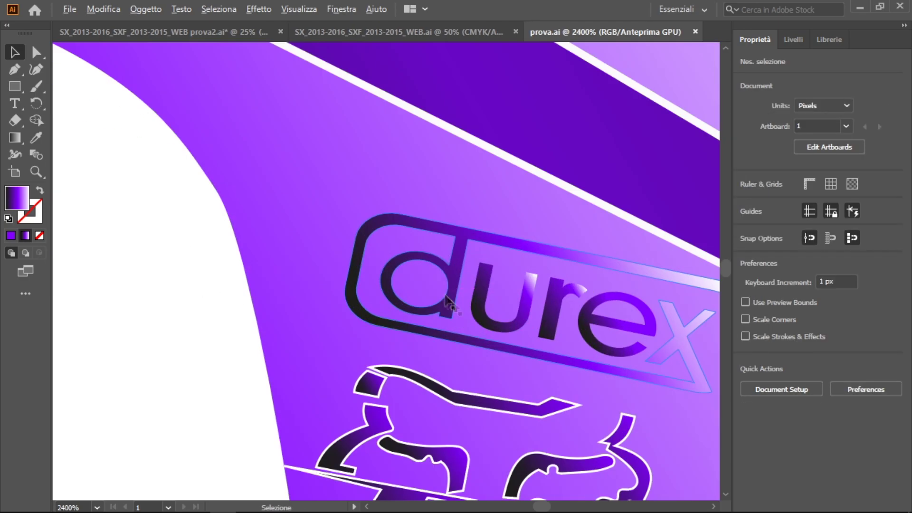
pyautogui.doubleClick(171, 309)
# Step: Select the dark stripe and put the stripe under the KTM logo into gradient editing
pyautogui.scroll(-5, 483, 297)
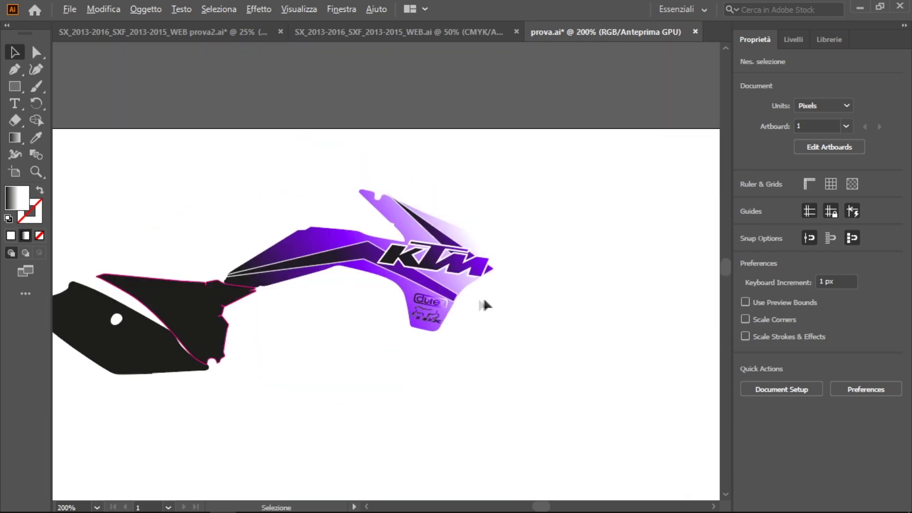
pyautogui.scroll(3, 609, 268)
pyautogui.scroll(-5, 609, 268)
pyautogui.scroll(1, 595, 182)
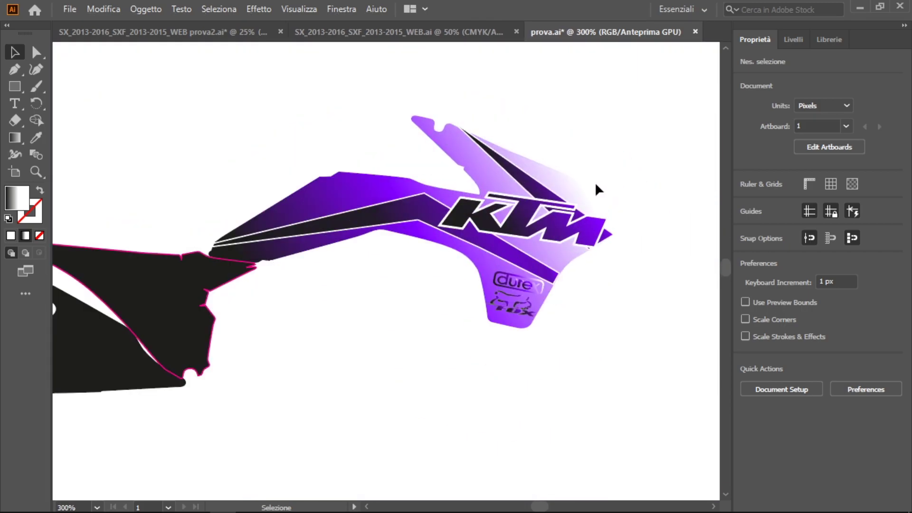
pyautogui.scroll(4, 595, 181)
pyautogui.click(416, 222)
pyautogui.scroll(-5, 417, 223)
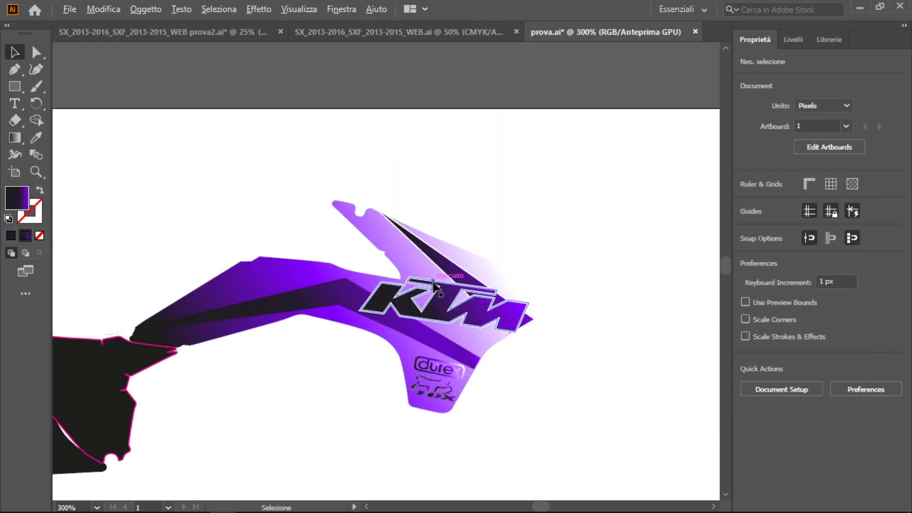
pyautogui.scroll(4, 457, 407)
pyautogui.press('g')
pyautogui.click(202, 390)
# Step: Add a stop to the stripe gradient, shift the dark-to-purple transition, and make the new stop white
pyautogui.click(302, 334)
pyautogui.moveTo(267, 354); pyautogui.dragTo(324, 321)
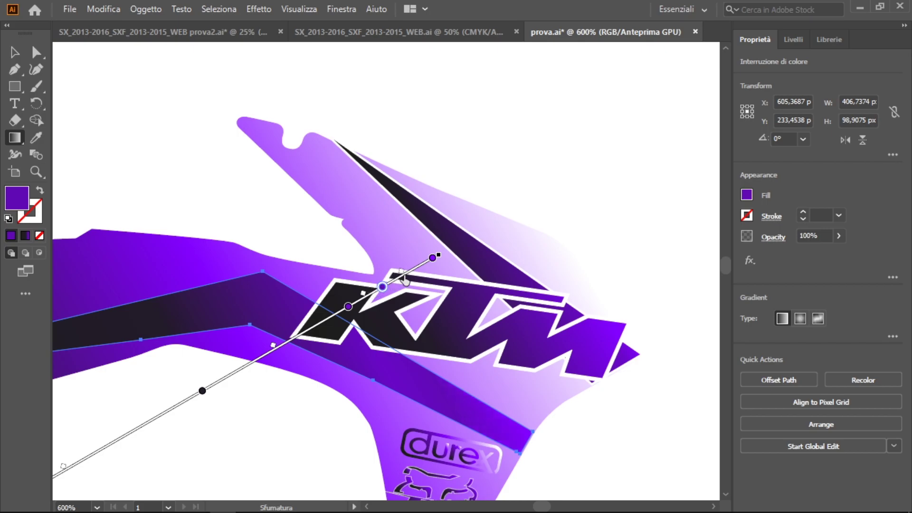
pyautogui.click(893, 336)
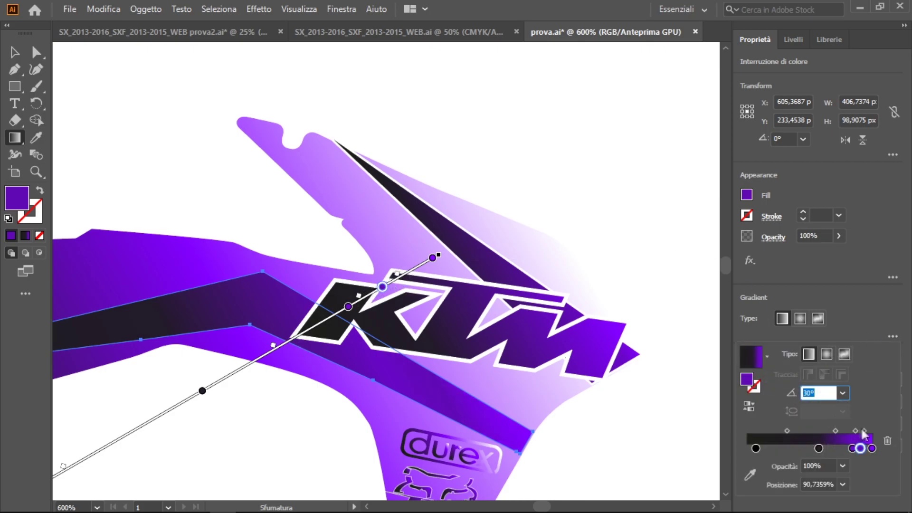
pyautogui.doubleClick(747, 379)
pyautogui.click(69, 109)
pyautogui.click(405, 111)
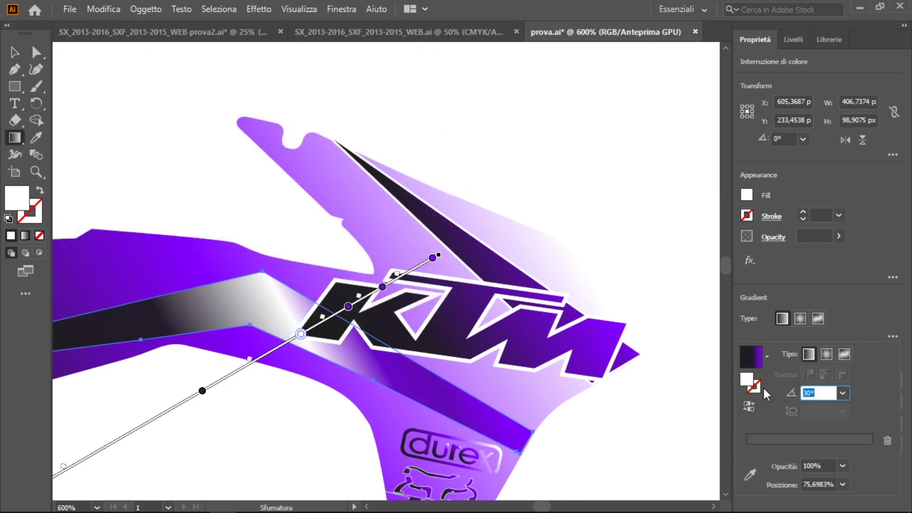
pyautogui.click(613, 260)
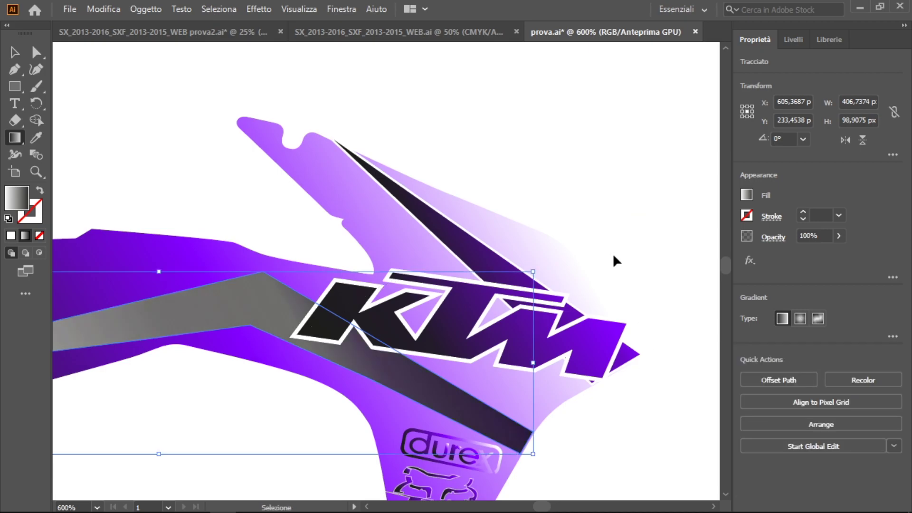
# Step: Stretch the gradient along the stripe, pushing the white band right and the dark stop left
pyautogui.click(301, 336)
pyautogui.moveTo(300, 336)
pyautogui.mouseDown()
pyautogui.moveTo(432, 259)
pyautogui.moveTo(411, 273)
pyautogui.mouseUp()
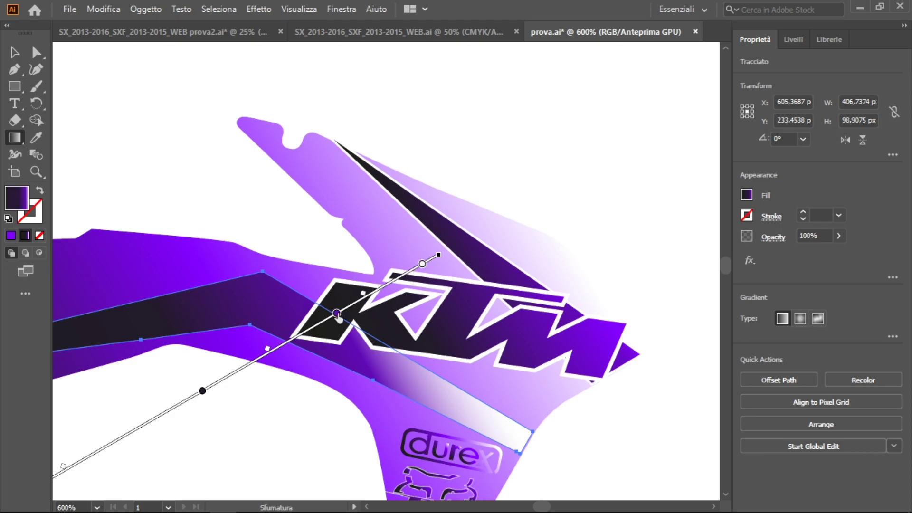
pyautogui.moveTo(401, 278); pyautogui.dragTo(498, 359)
pyautogui.scroll(-3, 498, 358)
pyautogui.scroll(-2, 416, 334)
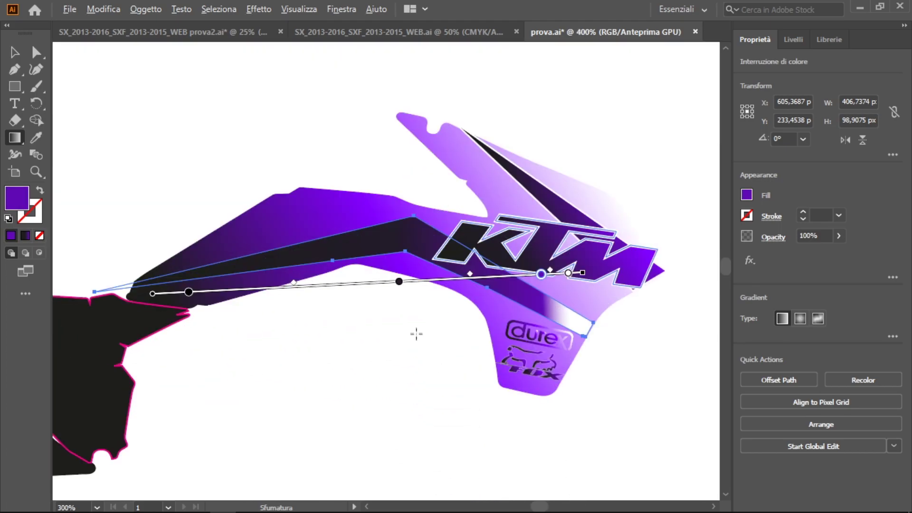
pyautogui.moveTo(609, 295); pyautogui.dragTo(599, 314)
pyautogui.moveTo(543, 279); pyautogui.dragTo(522, 278)
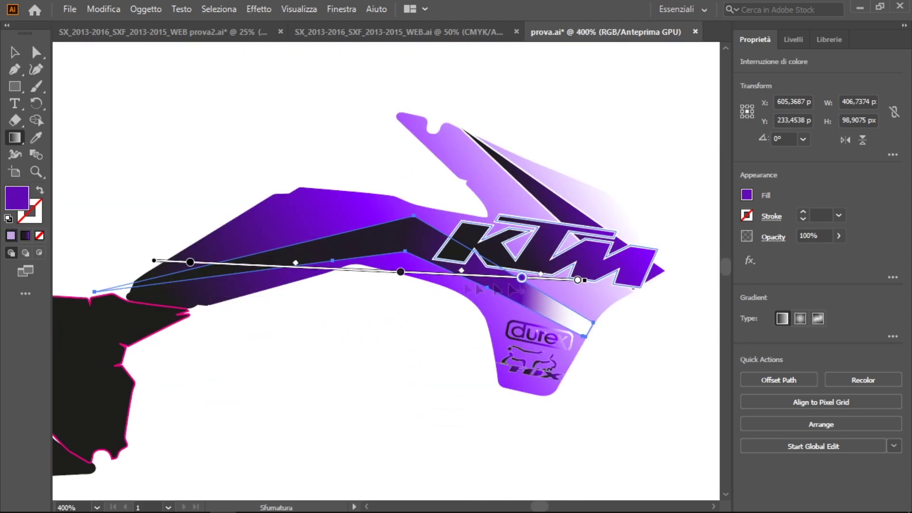
# Step: Nudge another gradient stop, zoom out, and undo the white highlight on the stripe
pyautogui.scroll(3, 567, 279)
pyautogui.click(408, 243)
pyautogui.moveTo(408, 242); pyautogui.dragTo(475, 253)
pyautogui.scroll(-1, 450, 267)
pyautogui.press('v')
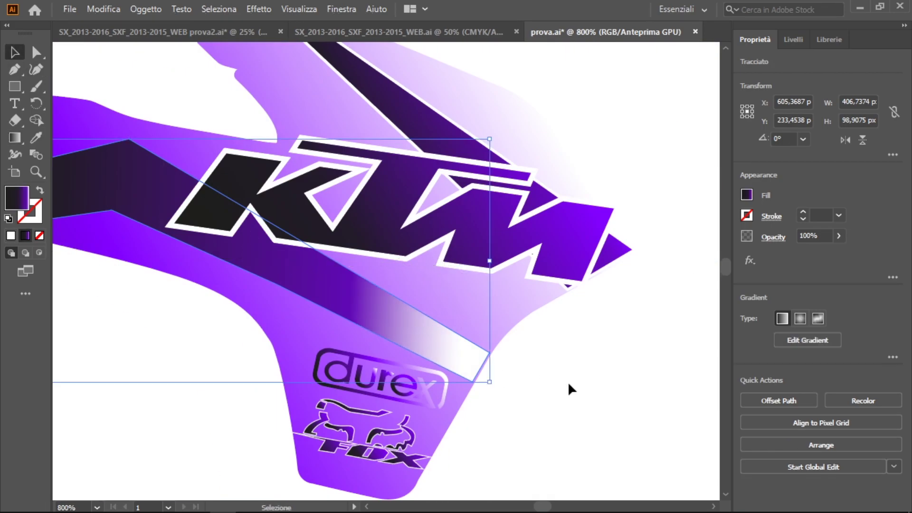
pyautogui.hotkey('ctrl', '-')
pyautogui.hotkey('ctrl', 'z')
pyautogui.hotkey('ctrl', 'z')
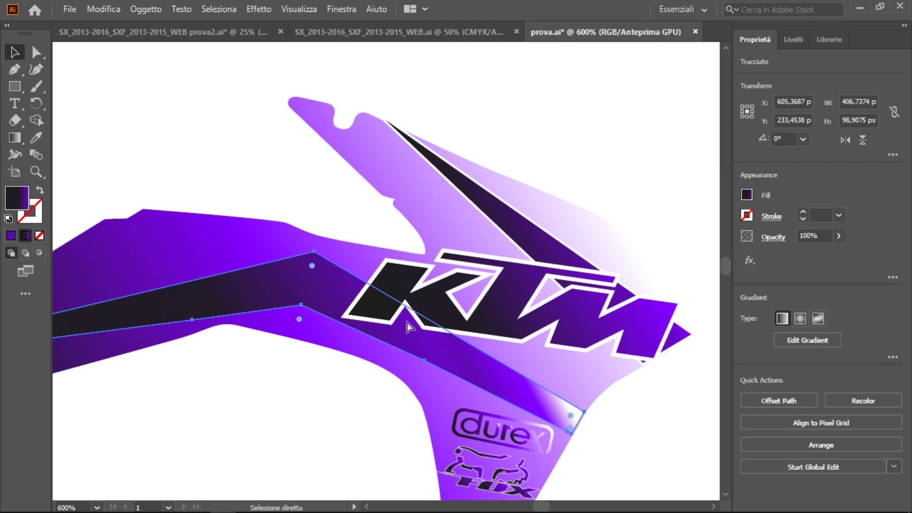
pyautogui.hotkey('ctrl', 'z')
pyautogui.hotkey('ctrl', 'z')
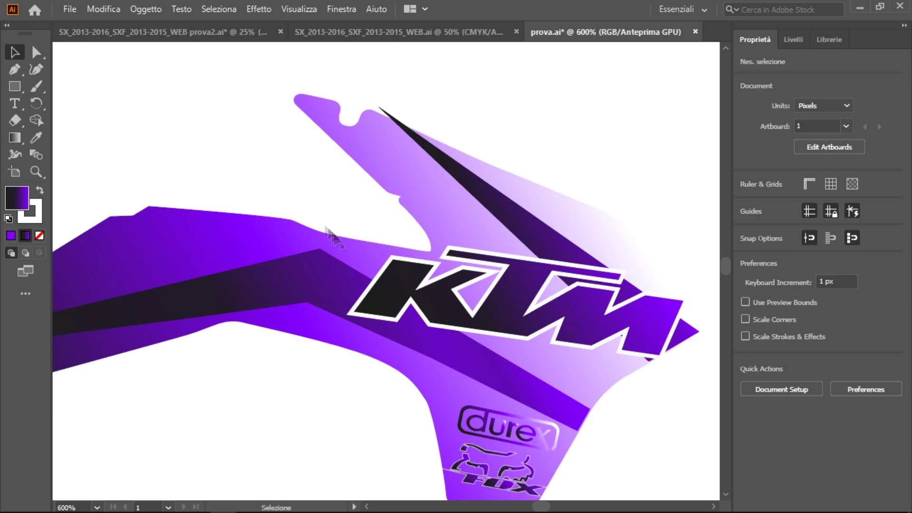
# Step: Set the first gradient stop's colour and apply a black-to-white gradient
pyautogui.scroll(-2, 189, 167)
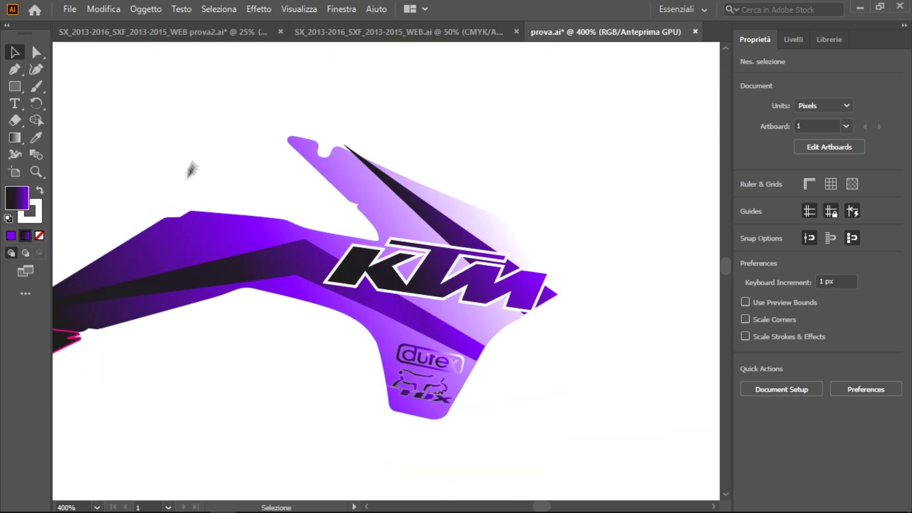
pyautogui.scroll(1, 169, 161)
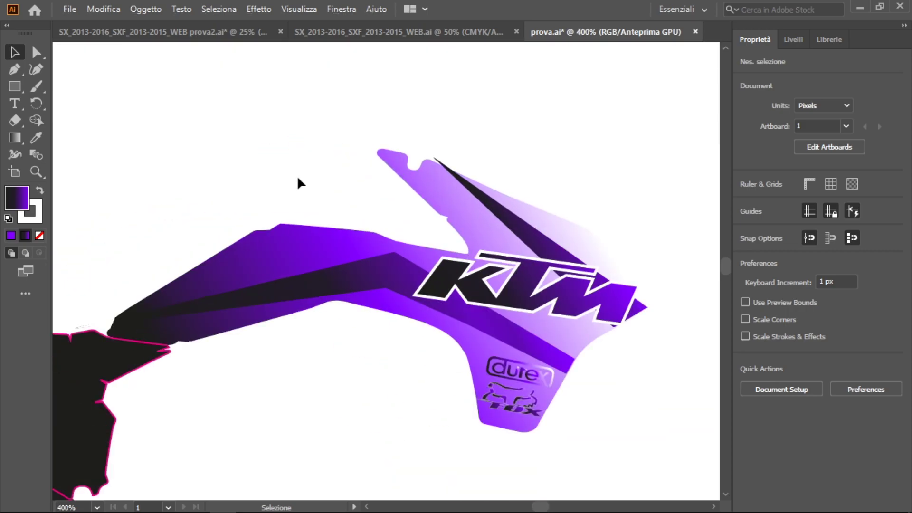
pyautogui.click(11, 235)
pyautogui.click(674, 210)
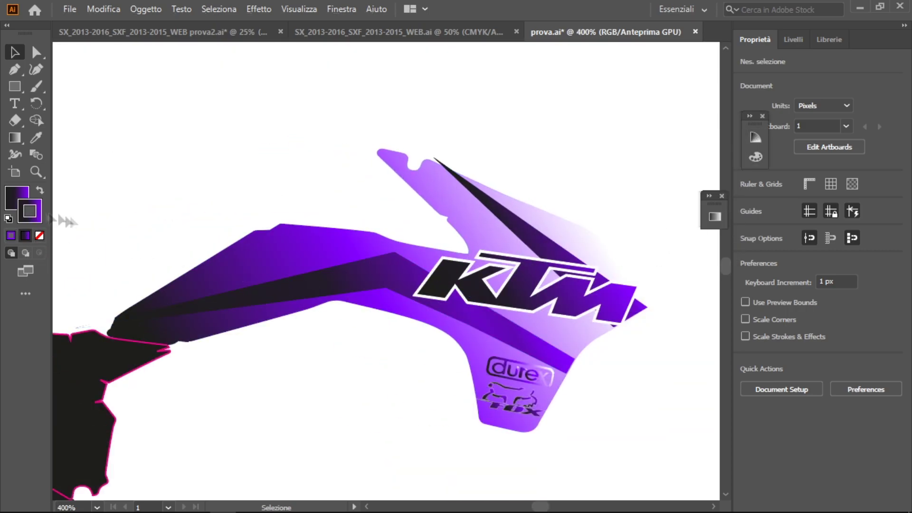
pyautogui.doubleClick(29, 211)
pyautogui.click(403, 113)
pyautogui.click(698, 210)
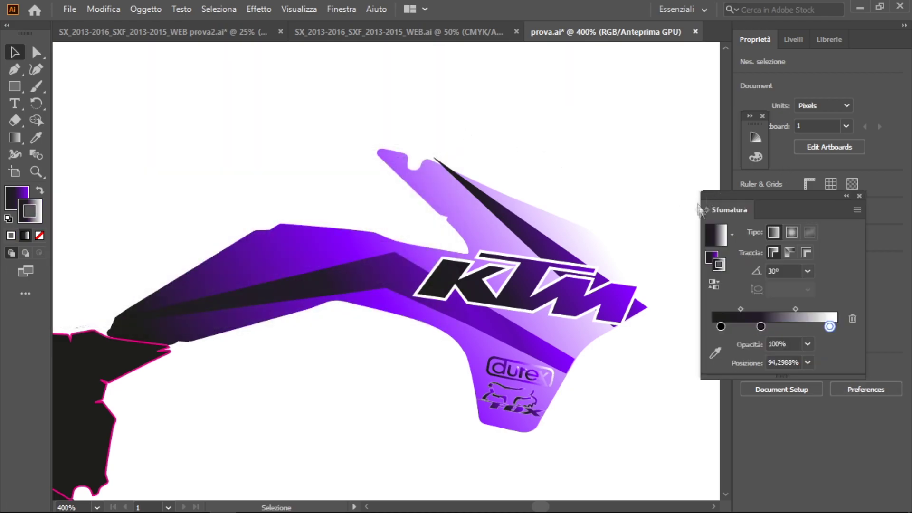
# Step: Add a purple middle stop, set the gradient angle to 0°, and collapse the panels
pyautogui.doubleClick(731, 326)
pyautogui.click(404, 110)
pyautogui.click(797, 326)
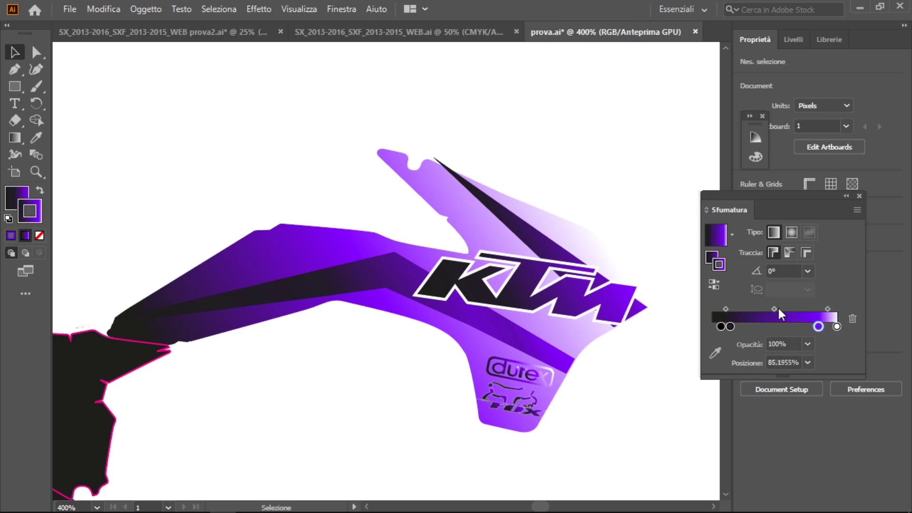
pyautogui.click(847, 195)
pyautogui.click(755, 157)
# Step: Check the KTM logo's stroke colour swatch, then deselect the logo
pyautogui.click(475, 281)
pyautogui.click(747, 215)
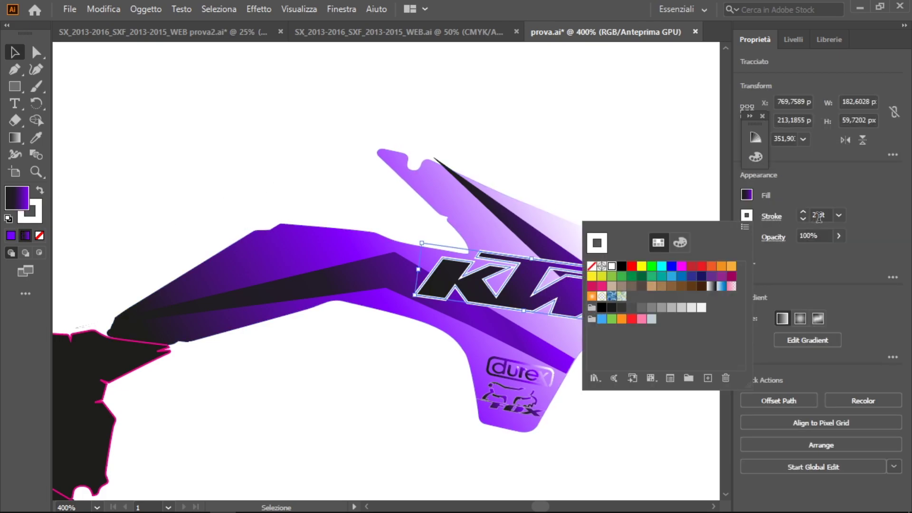
pyautogui.press('Escape')
pyautogui.click(526, 167)
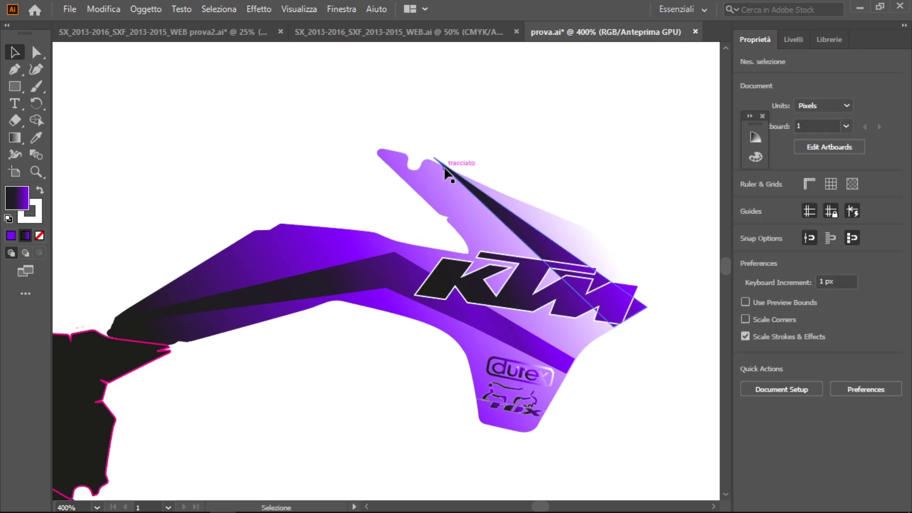
# Step: Start a Pen path along the spike tip, then undo the misplaced two-point path
pyautogui.scroll(5, 433, 159)
pyautogui.click(14, 70)
pyautogui.click(460, 193)
pyautogui.scroll(-3, 461, 240)
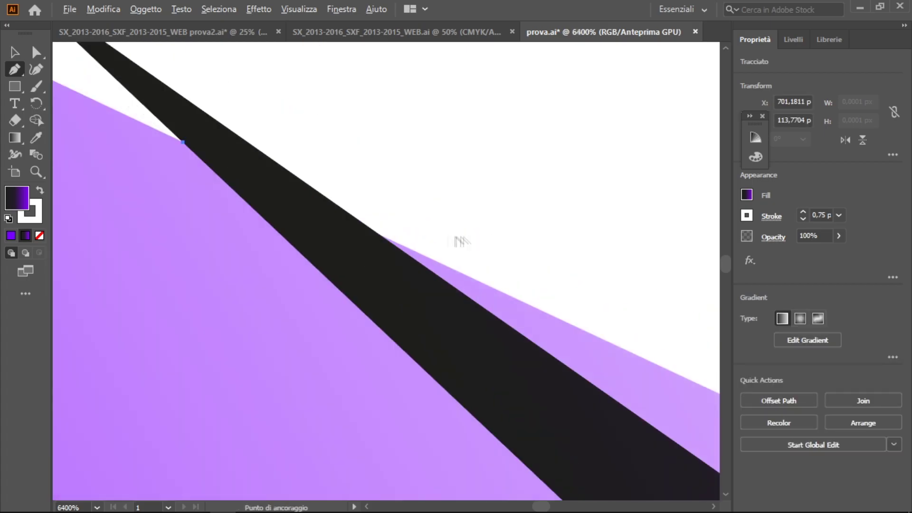
pyautogui.click(379, 244)
pyautogui.scroll(-2, 357, 219)
pyautogui.hotkey('ctrl', 'z')
pyautogui.hotkey('ctrl', 'z')
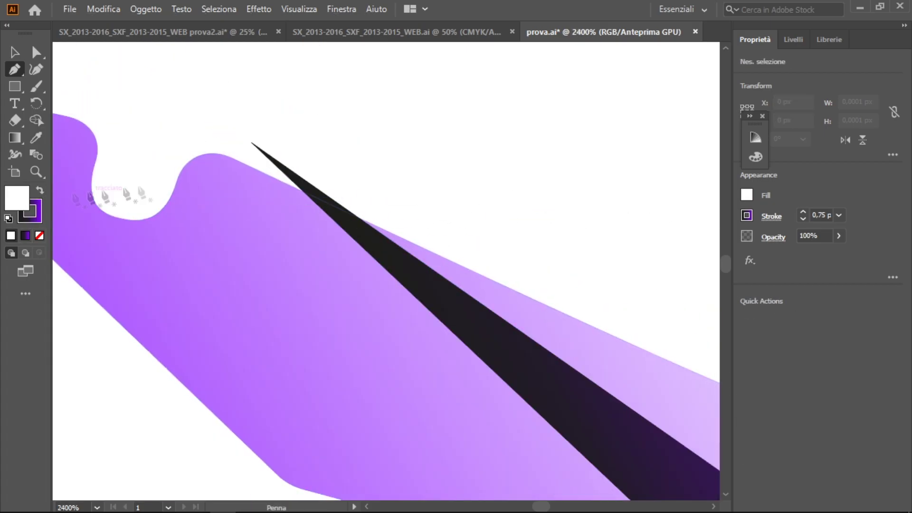
pyautogui.scroll(2, 295, 169)
# Step: Draw a closed path from the spike's edge up to its top tip
pyautogui.click(294, 166)
pyautogui.click(434, 232)
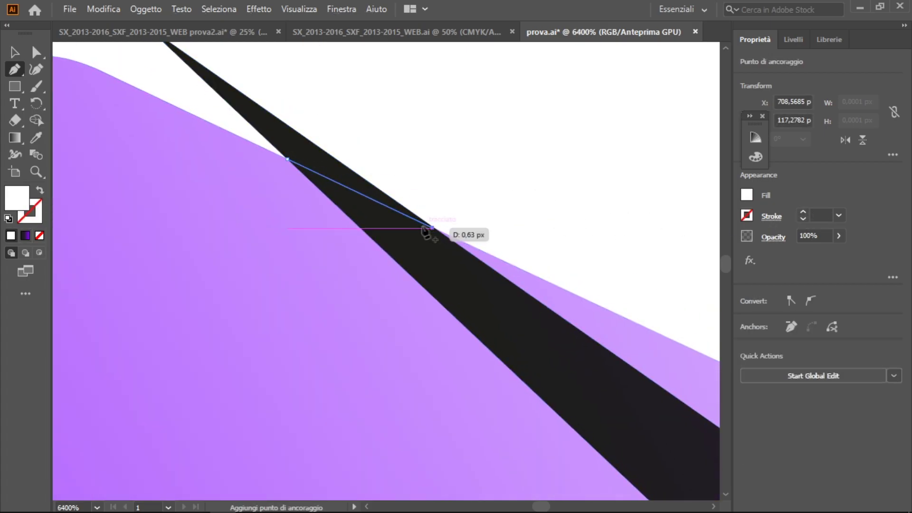
pyautogui.scroll(3, 433, 233)
pyautogui.scroll(-5, 333, 240)
pyautogui.scroll(-3, 198, 315)
pyautogui.scroll(3, 197, 315)
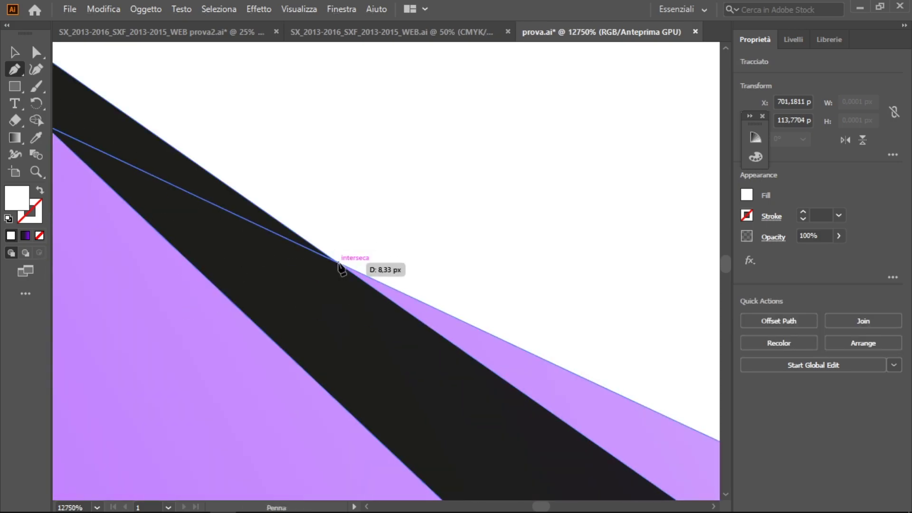
pyautogui.scroll(-2, 343, 269)
pyautogui.click(199, 164)
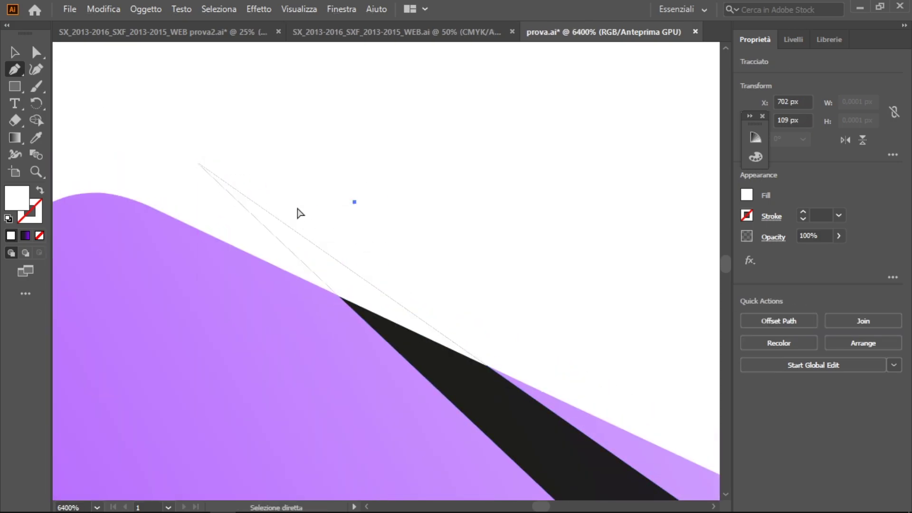
pyautogui.click(338, 295)
pyautogui.scroll(2, 346, 285)
pyautogui.scroll(-2, 326, 291)
pyautogui.scroll(-3, 304, 248)
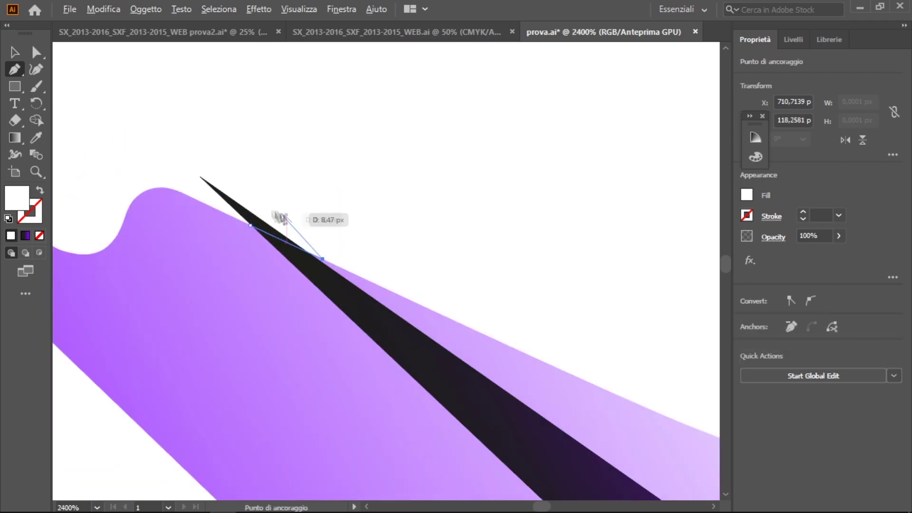
pyautogui.scroll(4, 252, 235)
# Step: Clear the selection, then reselect the new spike path
pyautogui.press('v')
pyautogui.click(345, 223)
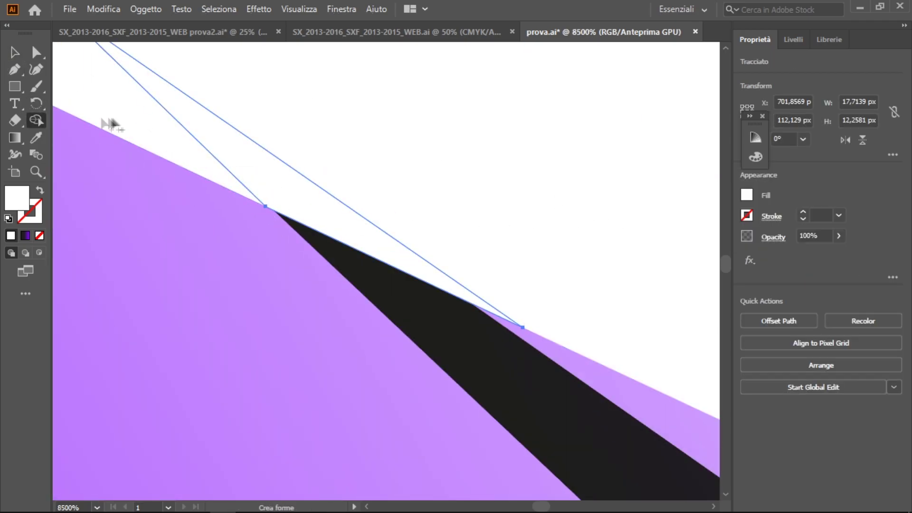
pyautogui.click(124, 104)
pyautogui.scroll(-3, 363, 212)
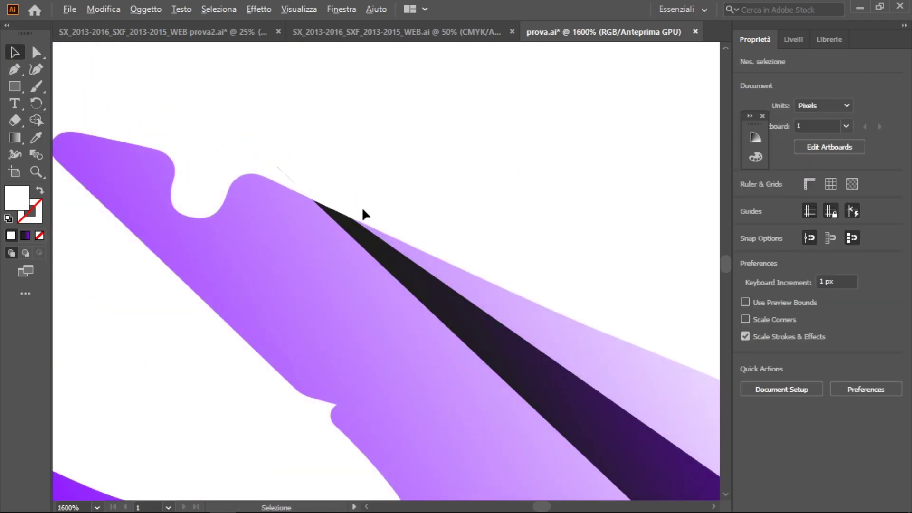
pyautogui.scroll(-2, 362, 212)
pyautogui.scroll(4, 347, 189)
pyautogui.scroll(2, 332, 152)
pyautogui.click(305, 118)
# Step: Extend the path with points beyond the shroud edge, closing a triangular shape
pyautogui.press('p')
pyautogui.click(297, 112)
pyautogui.scroll(-3, 304, 118)
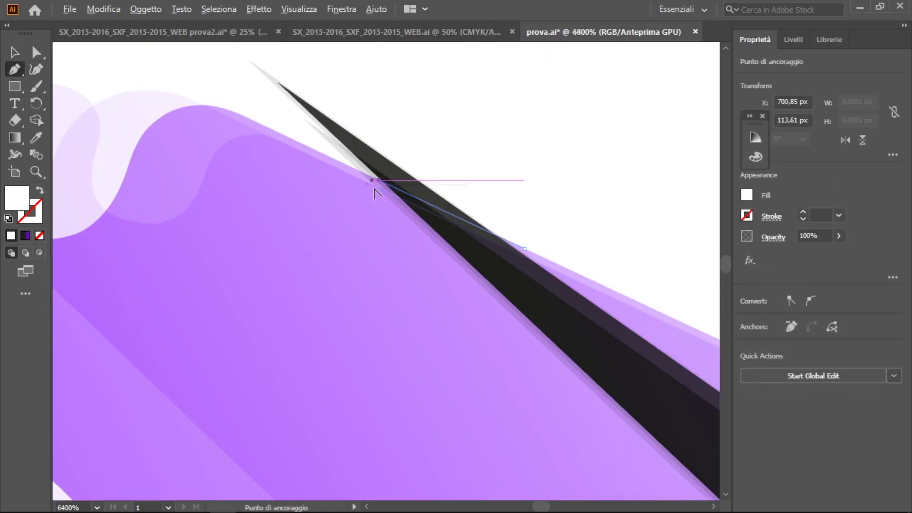
pyautogui.scroll(-2, 374, 192)
pyautogui.click(242, 84)
pyautogui.click(273, 74)
pyautogui.click(426, 205)
pyautogui.press('v')
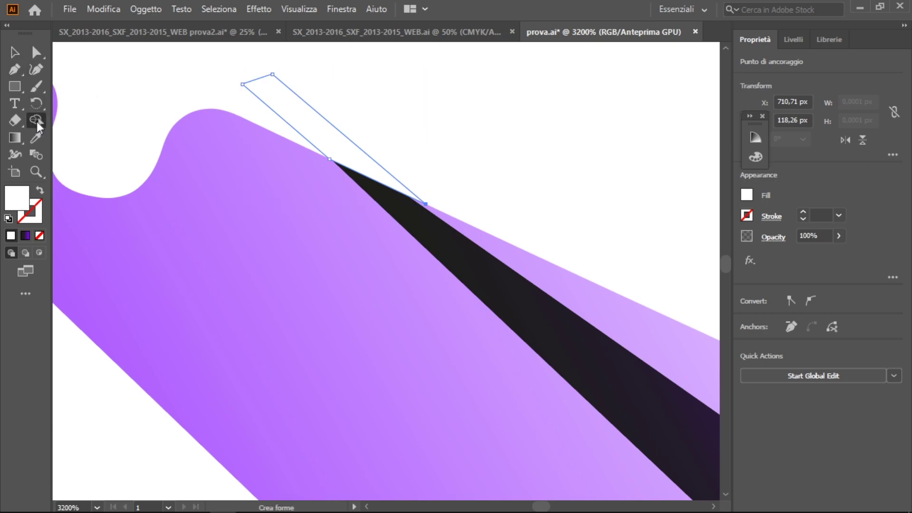
# Step: Switch to the Shape Builder tool, then deselect everything and zoom to fit the shroud
pyautogui.click(36, 121)
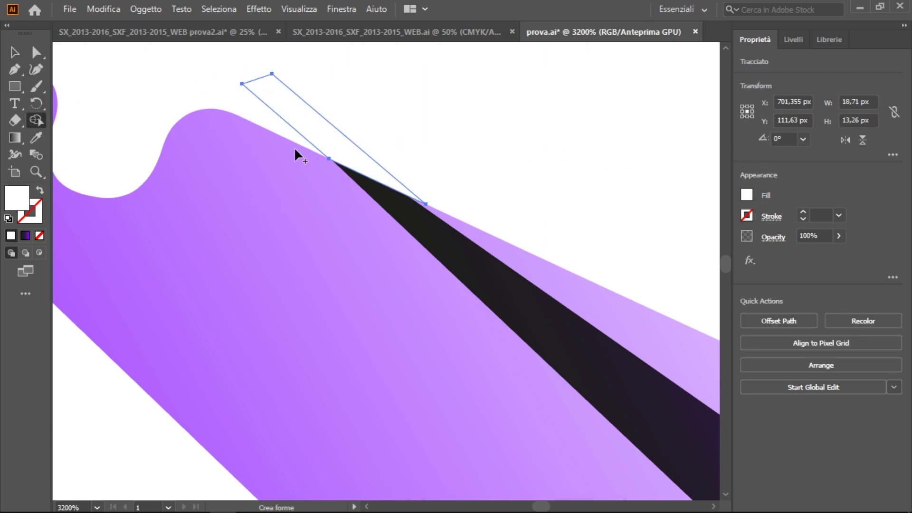
pyautogui.rightClick(321, 133)
pyautogui.press('Escape')
pyautogui.press('v')
pyautogui.hotkey('ctrl', 'shift', 'a')
pyautogui.hotkey('ctrl', '0')
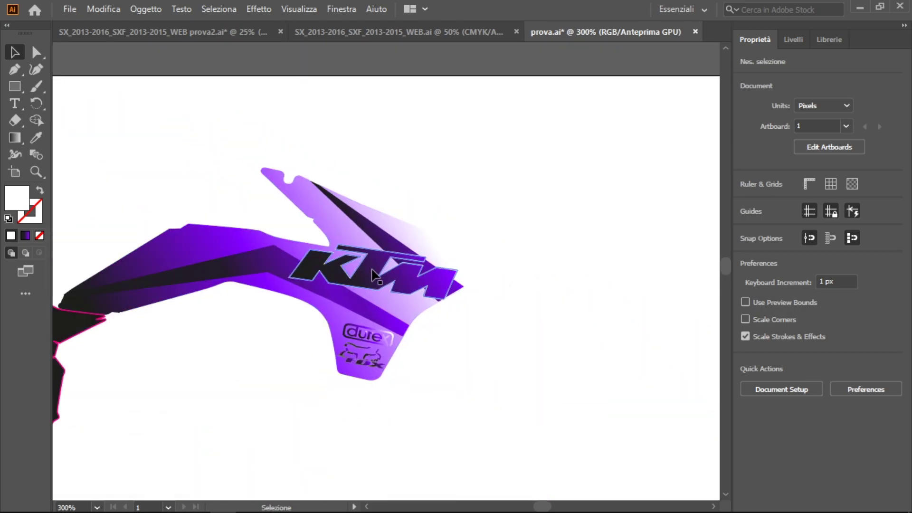
pyautogui.scroll(-2, 373, 274)
pyautogui.scroll(3, 377, 326)
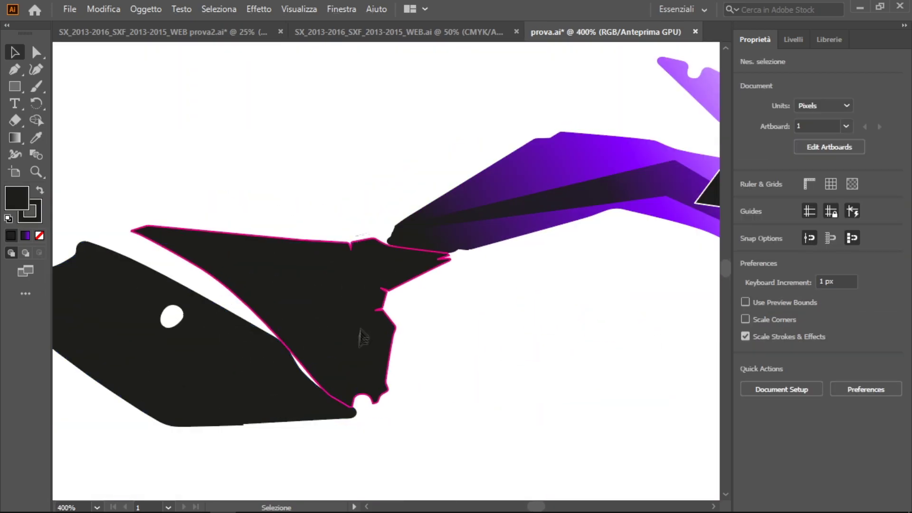
pyautogui.doubleClick(17, 197)
pyautogui.press('Escape')
pyautogui.press('.')
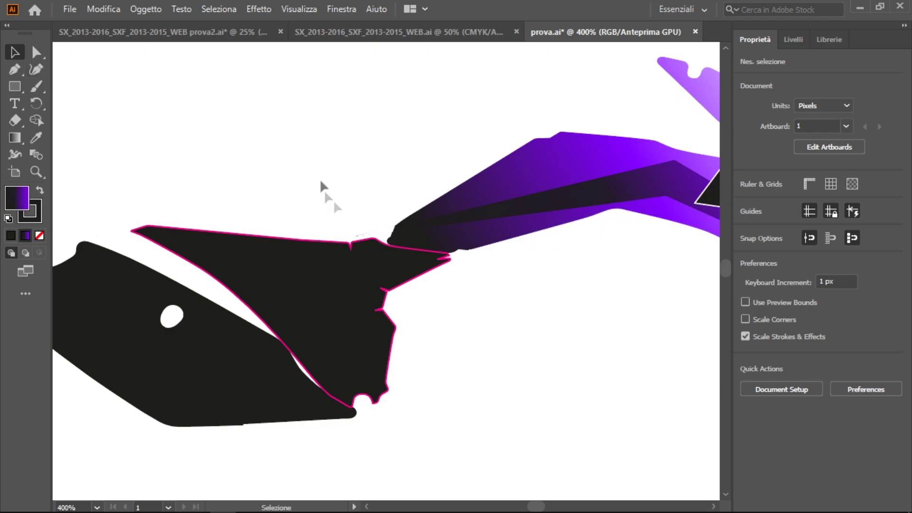
pyautogui.scroll(3, 335, 270)
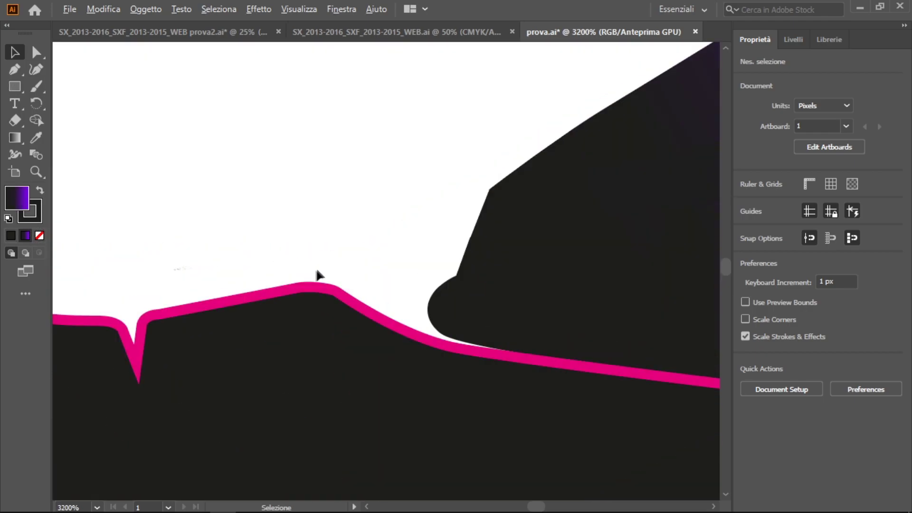
pyautogui.scroll(-4, 349, 281)
pyautogui.hscroll(5, 464, 193)
pyautogui.scroll(1, 530, 290)
pyautogui.scroll(2, 530, 290)
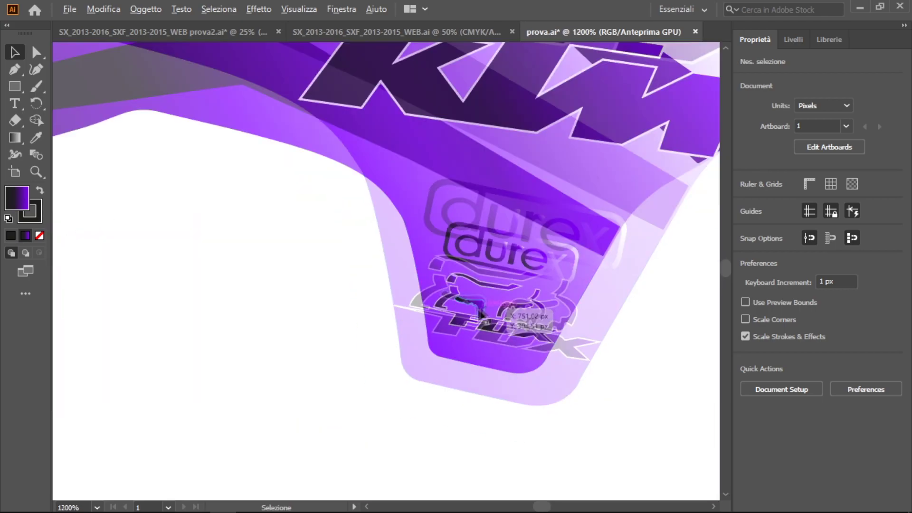
pyautogui.scroll(-4, 523, 285)
pyautogui.scroll(2, 302, 279)
pyautogui.scroll(2, 271, 299)
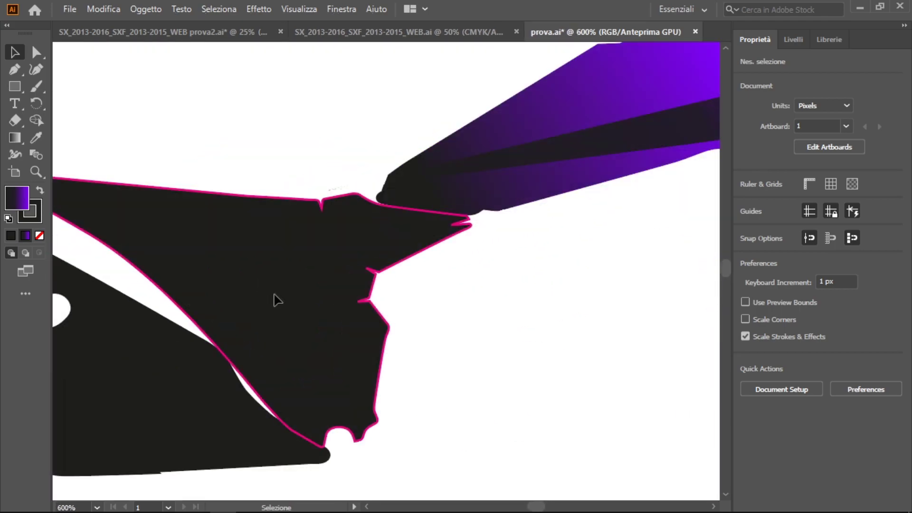
pyautogui.scroll(-2, 327, 238)
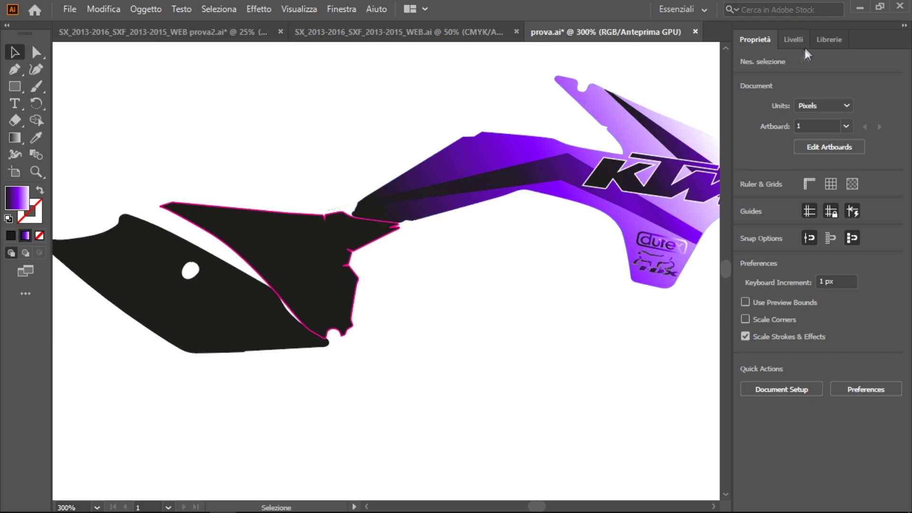
pyautogui.click(794, 40)
pyautogui.click(760, 211)
# Step: Apply a gradient to the black side-panel piece, remove its white stop and shift the dark stop
pyautogui.click(316, 255)
pyautogui.scroll(1, 319, 257)
pyautogui.press('.')
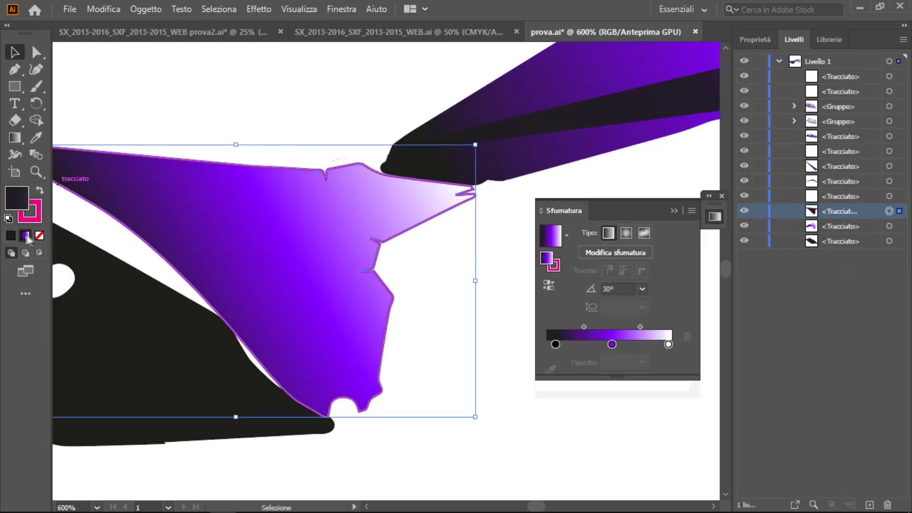
pyautogui.click(669, 345)
pyautogui.click(688, 336)
pyautogui.moveTo(556, 344); pyautogui.dragTo(671, 344)
pyautogui.moveTo(575, 344); pyautogui.dragTo(623, 344)
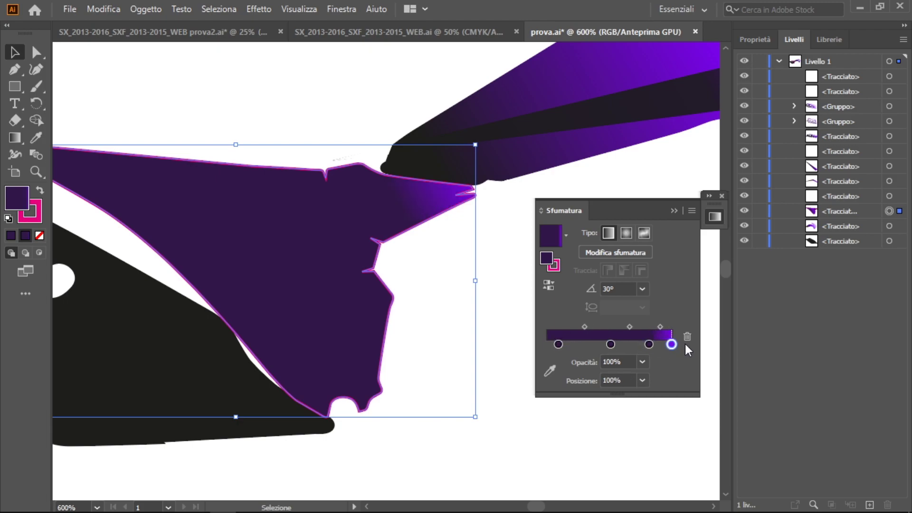
# Step: Try several gradient angles on the side-panel piece, including -45°, -30° and 30°
pyautogui.click(643, 289)
pyautogui.click(651, 252)
pyautogui.click(643, 289)
pyautogui.click(651, 181)
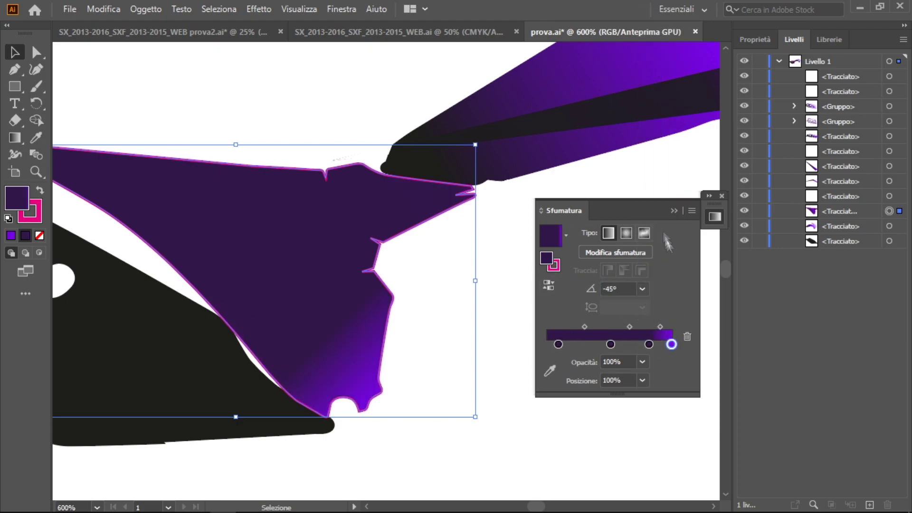
pyautogui.click(643, 289)
pyautogui.click(654, 166)
pyautogui.click(642, 289)
pyautogui.click(650, 151)
pyautogui.click(643, 289)
pyautogui.click(654, 126)
# Step: Set the middle gradient stop of the side-panel piece to full opacity
pyautogui.click(525, 278)
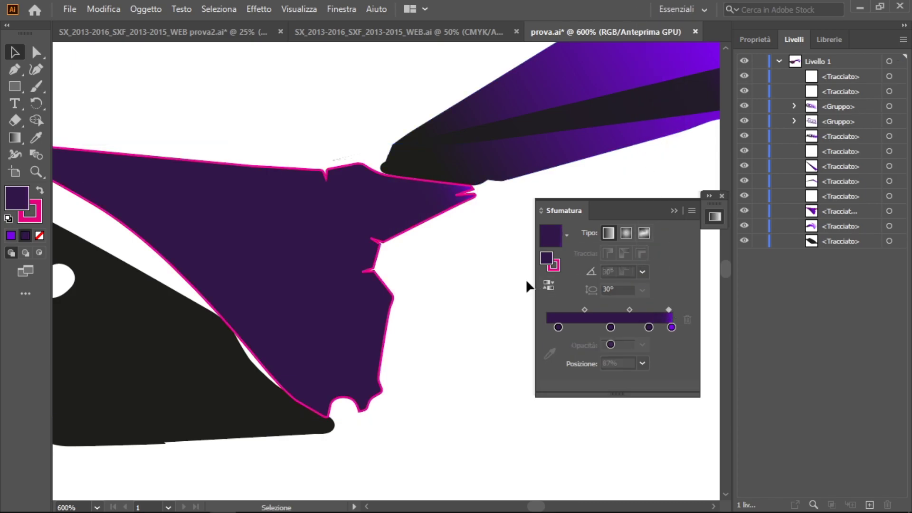
pyautogui.hotkey('ctrl', '-')
pyautogui.click(566, 235)
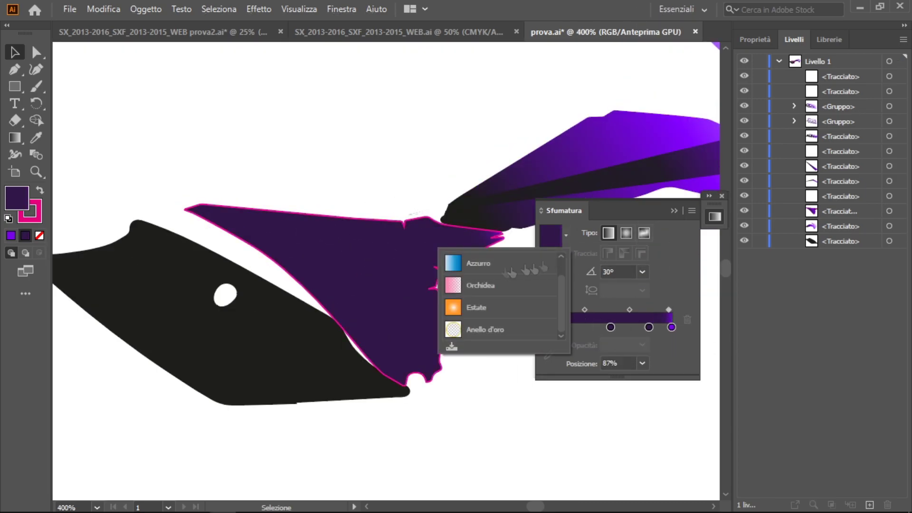
pyautogui.click(551, 236)
pyautogui.click(610, 327)
pyautogui.click(643, 345)
pyautogui.click(656, 268)
pyautogui.click(643, 345)
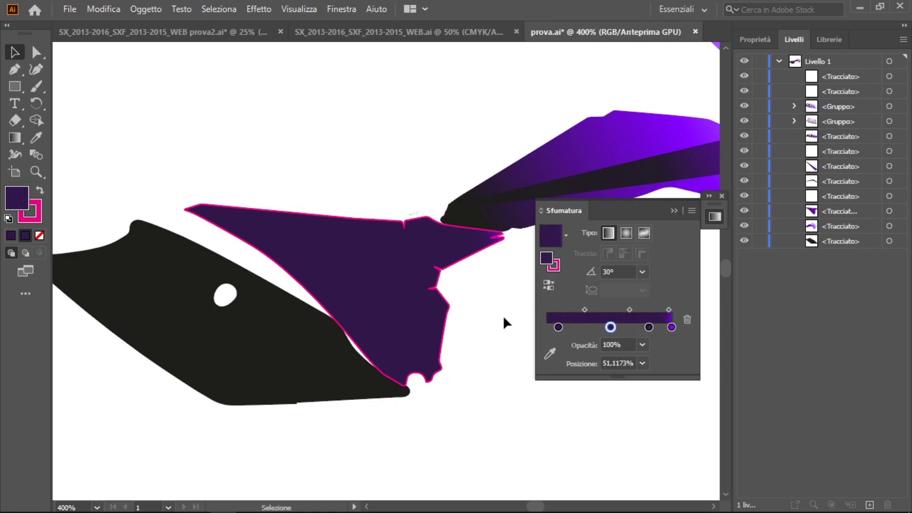
# Step: Reverse the gradient, move the selected stop to about 83% and set the angle to -60°
pyautogui.doubleClick(475, 240)
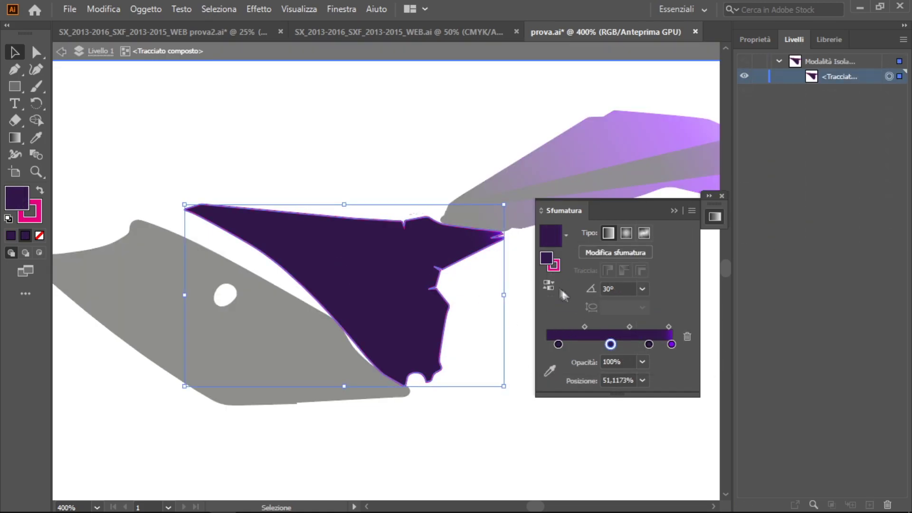
pyautogui.click(549, 286)
pyautogui.doubleClick(525, 312)
pyautogui.scroll(-3, 525, 312)
pyautogui.scroll(4, 380, 285)
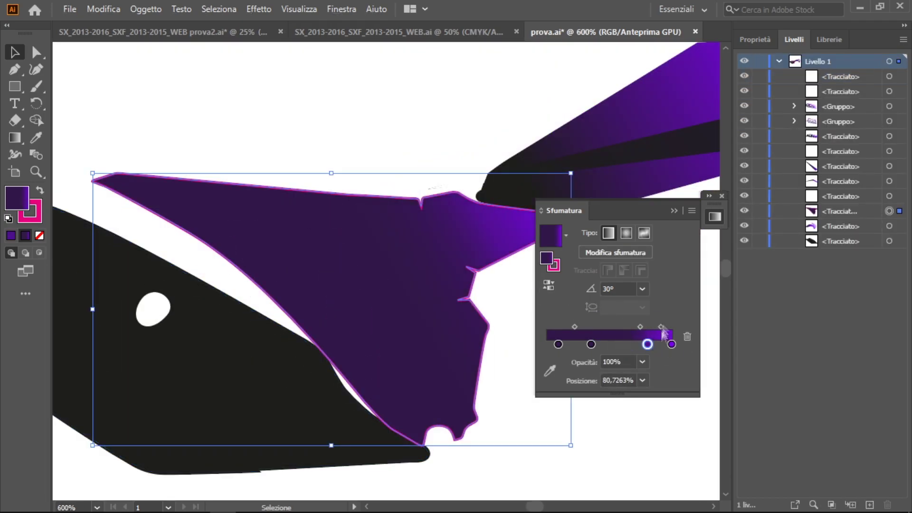
pyautogui.moveTo(668, 345); pyautogui.dragTo(652, 344)
pyautogui.moveTo(603, 210); pyautogui.dragTo(688, 275)
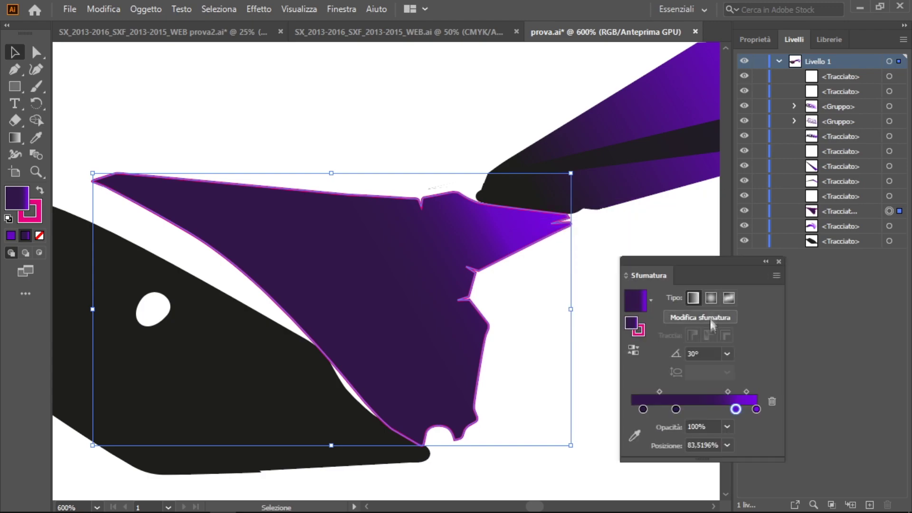
pyautogui.hotkey('shift', 'Up')
pyautogui.hotkey('shift', 'Up')
pyautogui.hotkey('shift', 'Up')
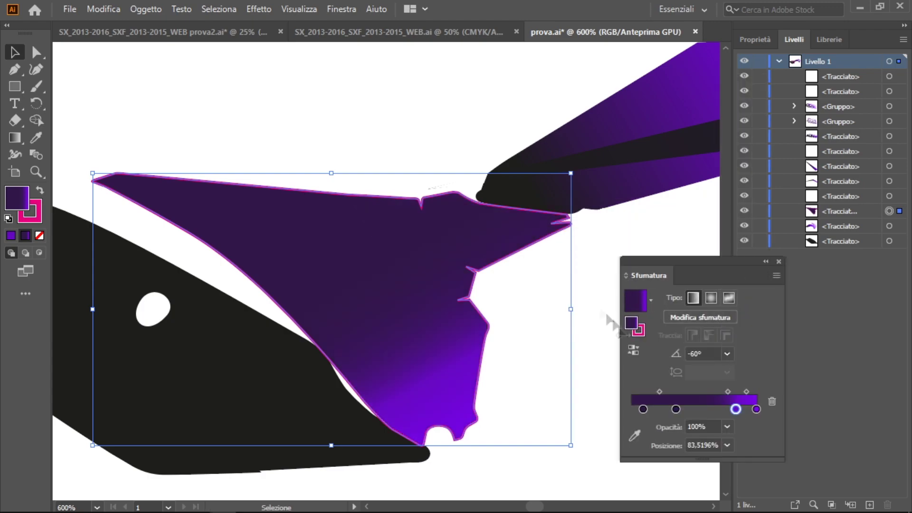
# Step: Add a dark stop at 0% and make the far-end stop near-white
pyautogui.moveTo(736, 409)
pyautogui.mouseDown()
pyautogui.moveTo(688, 409)
pyautogui.moveTo(752, 409)
pyautogui.mouseUp()
pyautogui.click(686, 409)
pyautogui.moveTo(643, 409)
pyautogui.mouseDown()
pyautogui.moveTo(749, 409)
pyautogui.moveTo(708, 411)
pyautogui.mouseUp()
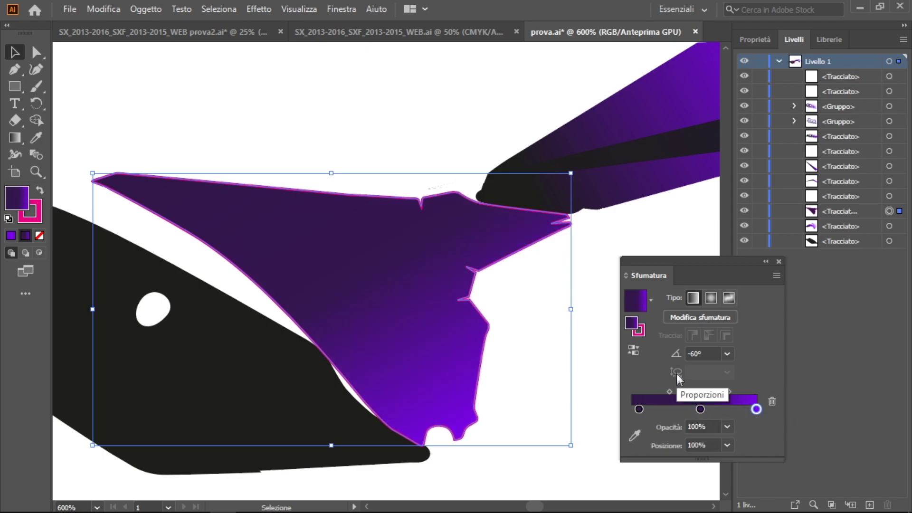
pyautogui.doubleClick(631, 323)
pyautogui.click(417, 112)
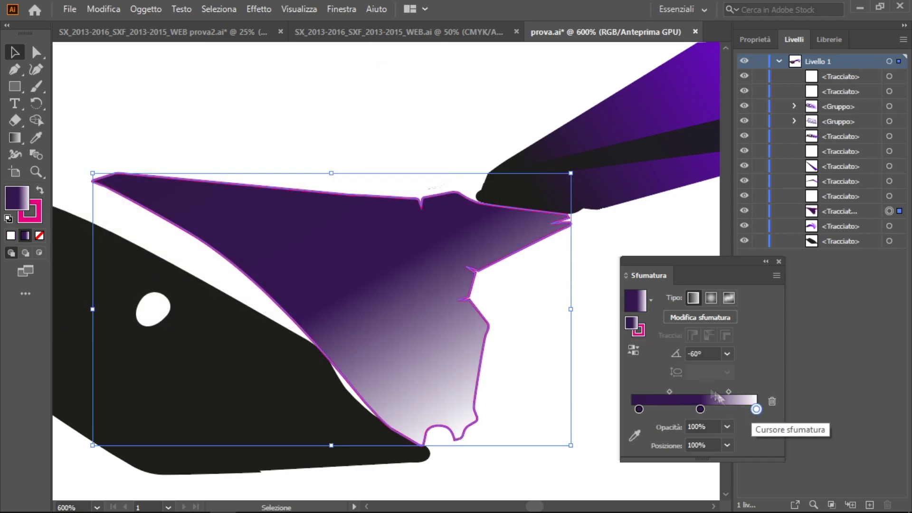
pyautogui.moveTo(700, 409); pyautogui.dragTo(718, 410)
pyautogui.click(662, 409)
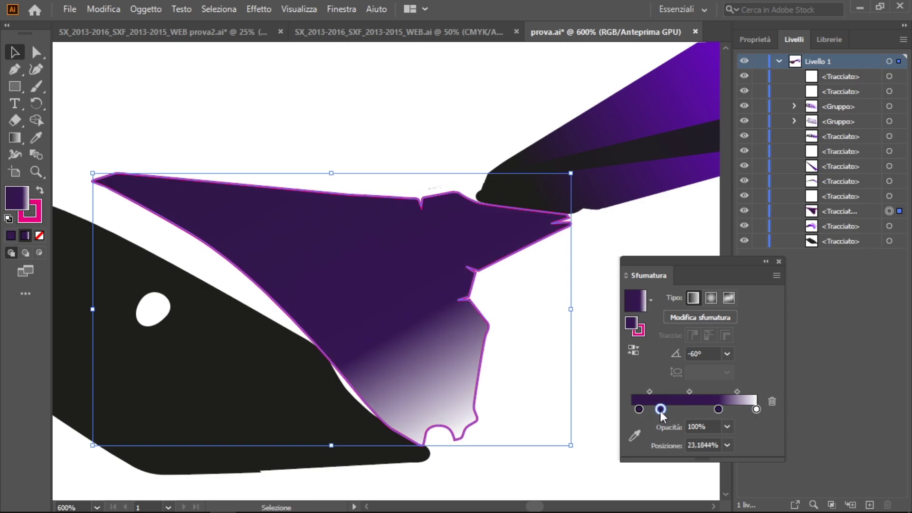
pyautogui.moveTo(662, 409); pyautogui.dragTo(631, 409)
# Step: Rearrange the gradient stops, adding one near 55% and removing the 25% and light stops
pyautogui.click(362, 132)
pyautogui.scroll(-3, 369, 208)
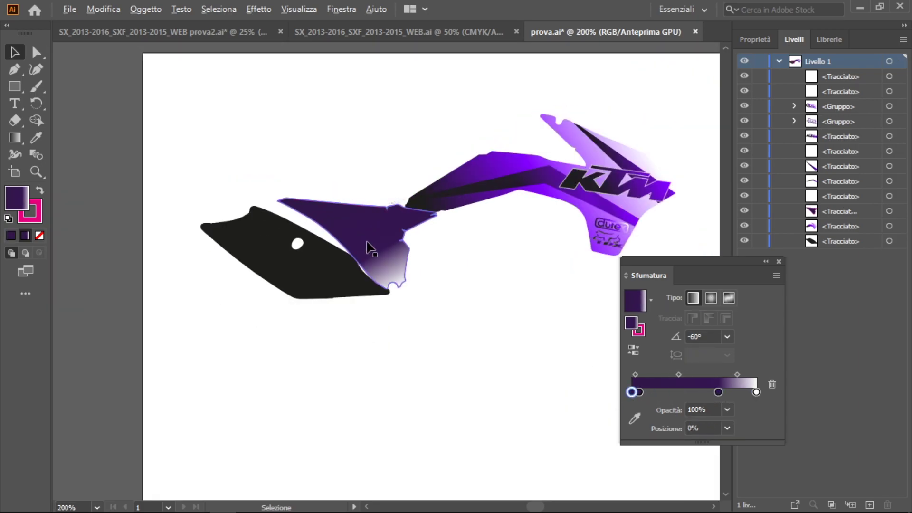
pyautogui.scroll(3, 371, 248)
pyautogui.click(397, 289)
pyautogui.moveTo(718, 409); pyautogui.dragTo(664, 409)
pyautogui.click(700, 409)
pyautogui.click(477, 209)
pyautogui.scroll(-2, 485, 200)
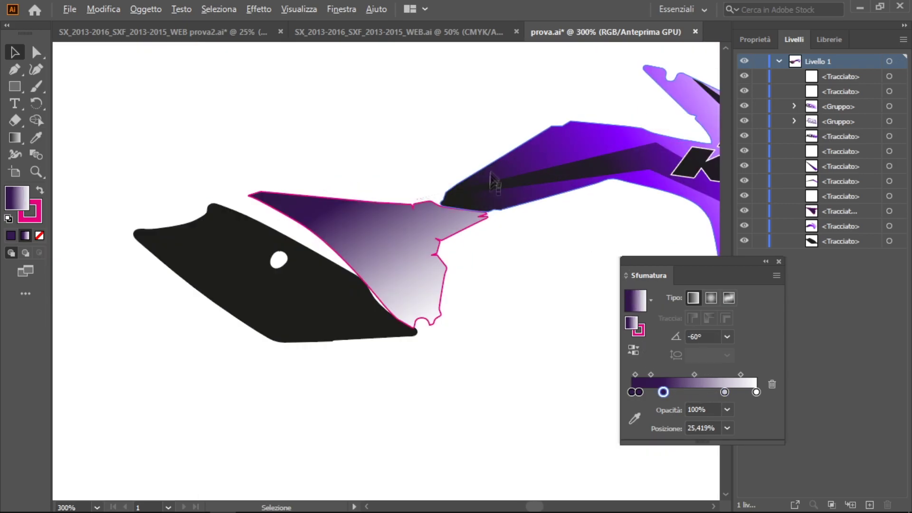
pyautogui.click(772, 384)
pyautogui.click(772, 386)
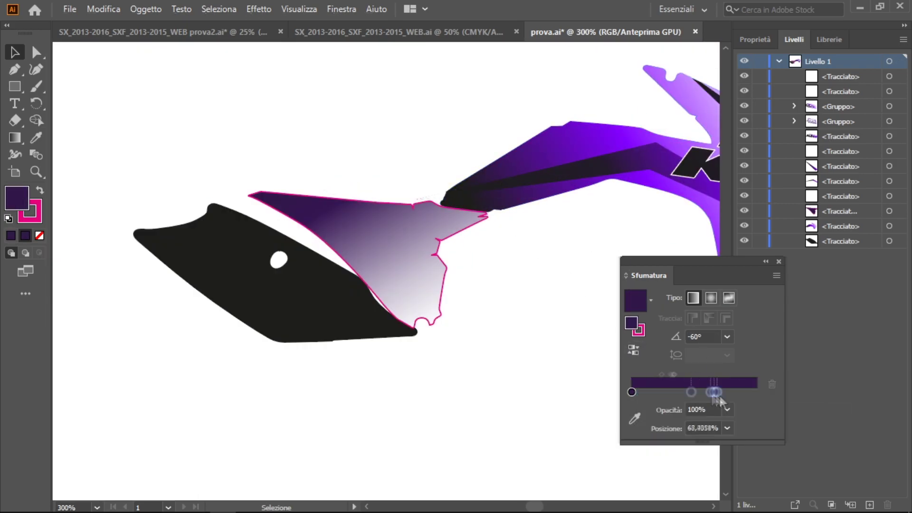
pyautogui.click(773, 403)
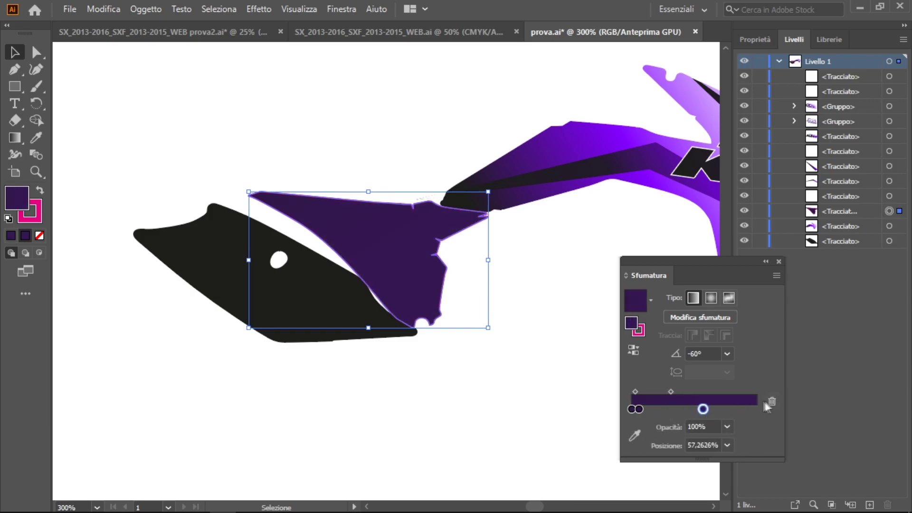
# Step: Recolour the left gradient stops to black and dark purple
pyautogui.doubleClick(636, 409)
pyautogui.click(605, 271)
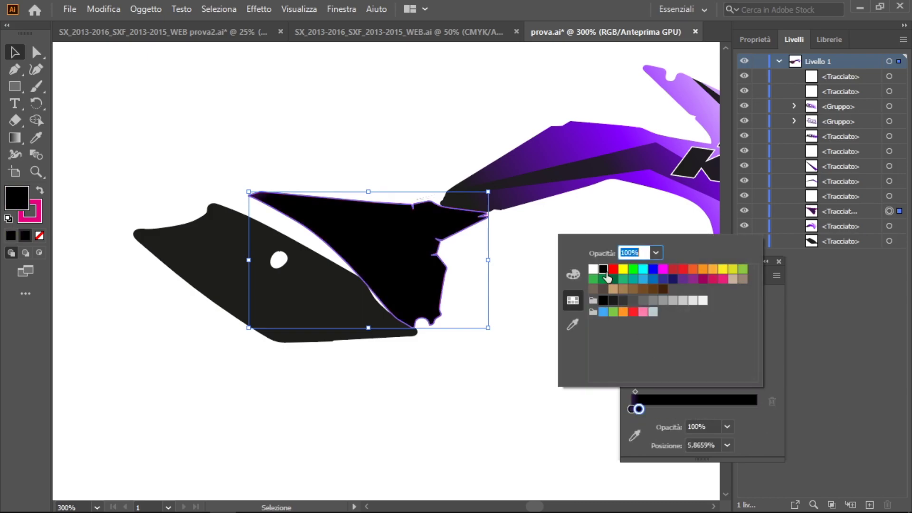
pyautogui.doubleClick(636, 327)
pyautogui.click(403, 128)
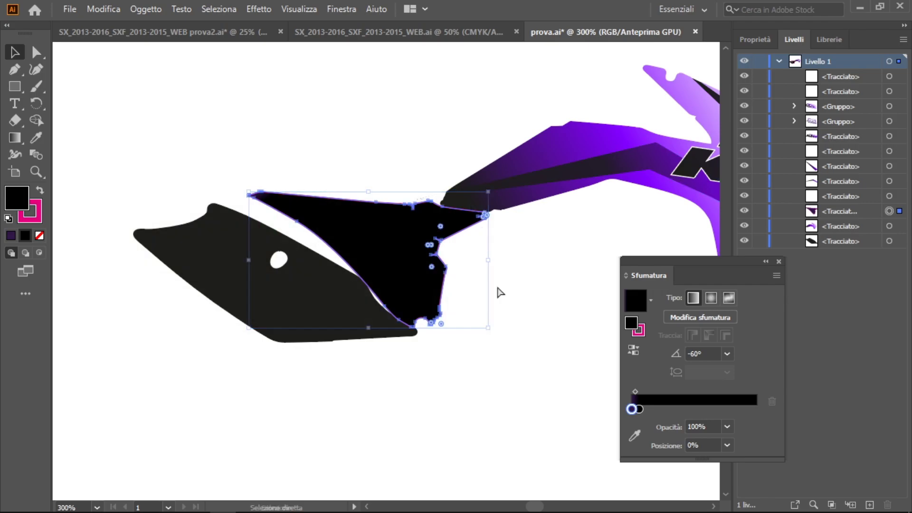
pyautogui.hotkey('ctrl', 'z')
pyautogui.click(632, 410)
pyautogui.click(651, 300)
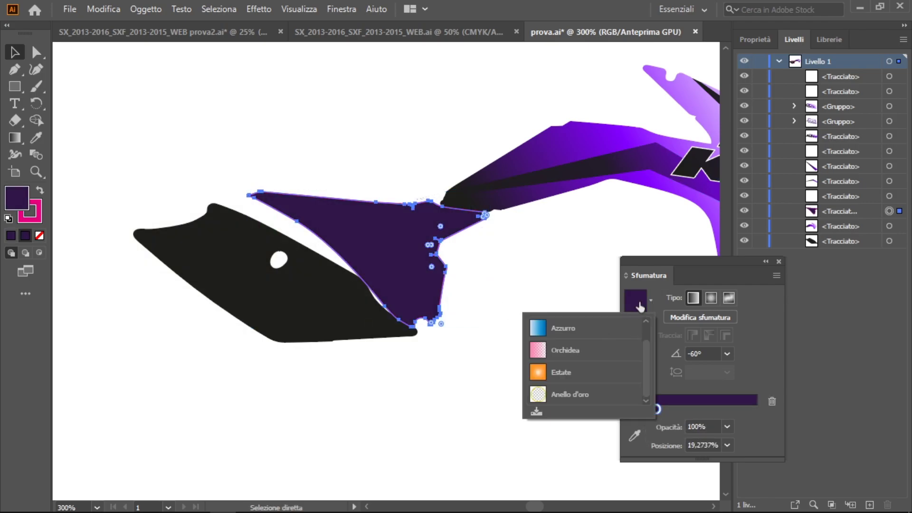
pyautogui.doubleClick(632, 323)
pyautogui.click(403, 132)
# Step: Move a stop to about 42% and make the last gradient stop black
pyautogui.moveTo(639, 409); pyautogui.dragTo(743, 409)
pyautogui.doubleClick(638, 334)
pyautogui.click(418, 111)
pyautogui.doubleClick(743, 409)
pyautogui.click(737, 417)
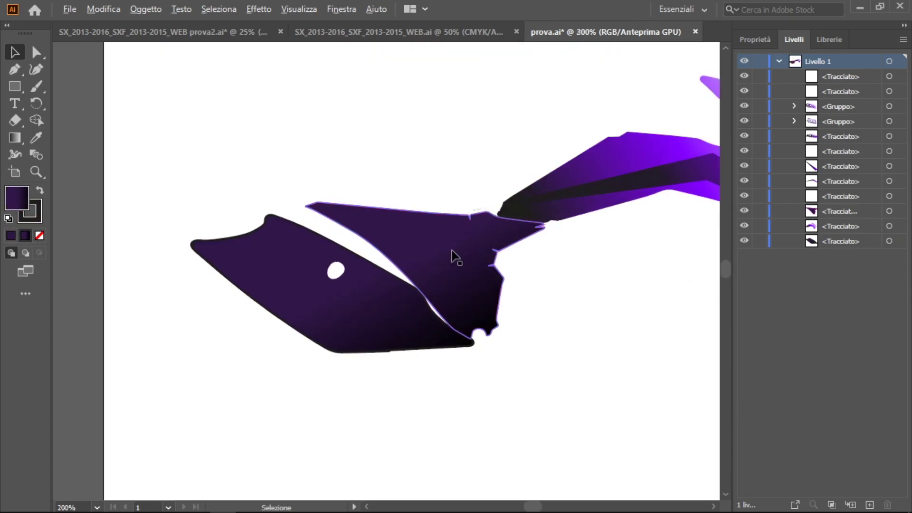
# Step: Place the 100% logo file from the desktop into the document
pyautogui.click(450, 254)
pyautogui.hotkey('ctrl', 'shift', 'p')
pyautogui.click(138, 128)
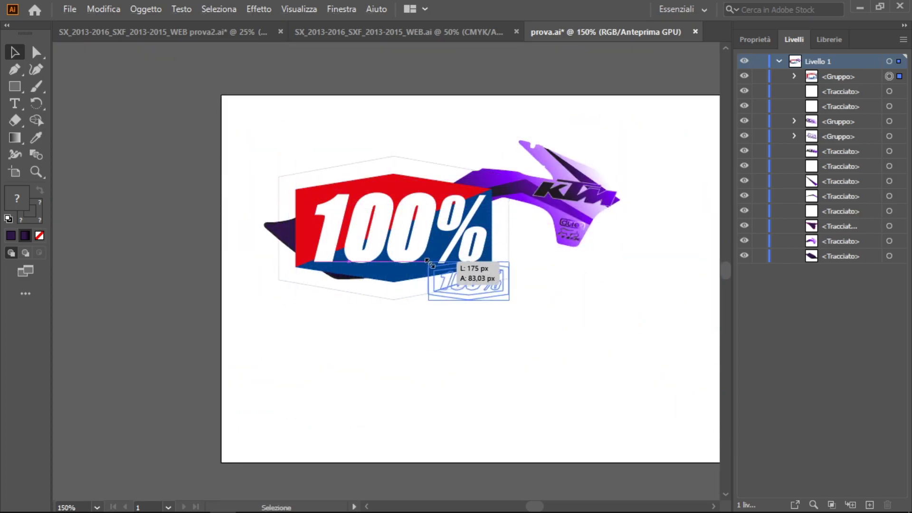
pyautogui.moveTo(430, 262); pyautogui.dragTo(430, 264)
# Step: Shrink the 100% logo to about half size and move it to the panel's pointed tip
pyautogui.scroll(5, 366, 181)
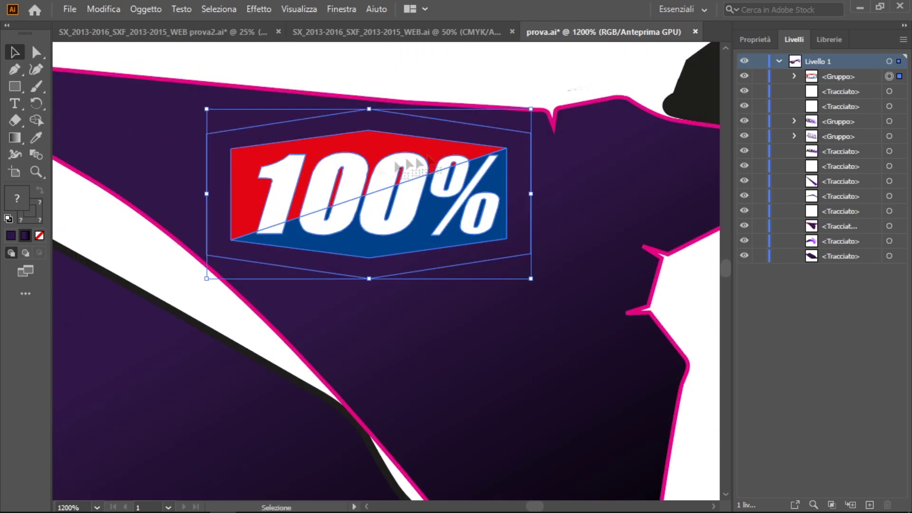
pyautogui.moveTo(531, 278); pyautogui.dragTo(375, 195)
pyautogui.moveTo(309, 162); pyautogui.dragTo(632, 176)
pyautogui.scroll(2, 632, 176)
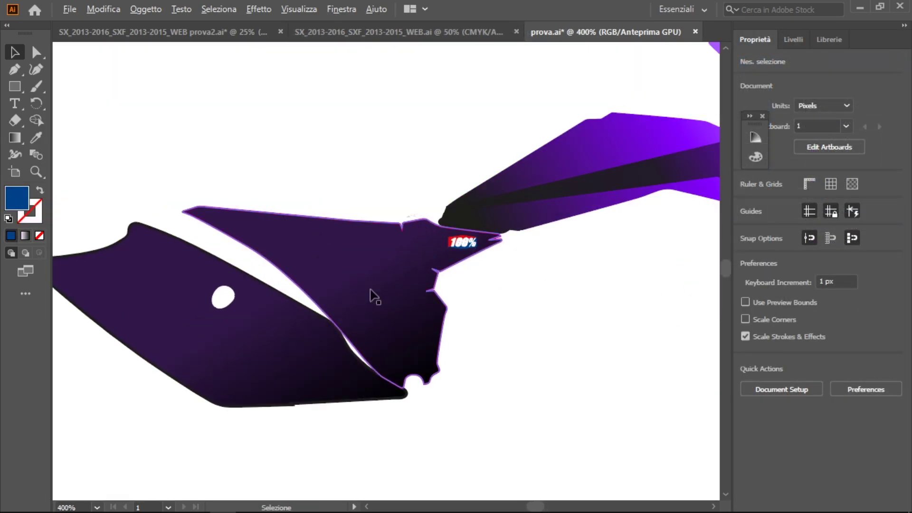
# Step: Draw the four-point bent stripe across the dark purple panel with the Pen tool (P)
pyautogui.click(79, 8)
pyautogui.press('p')
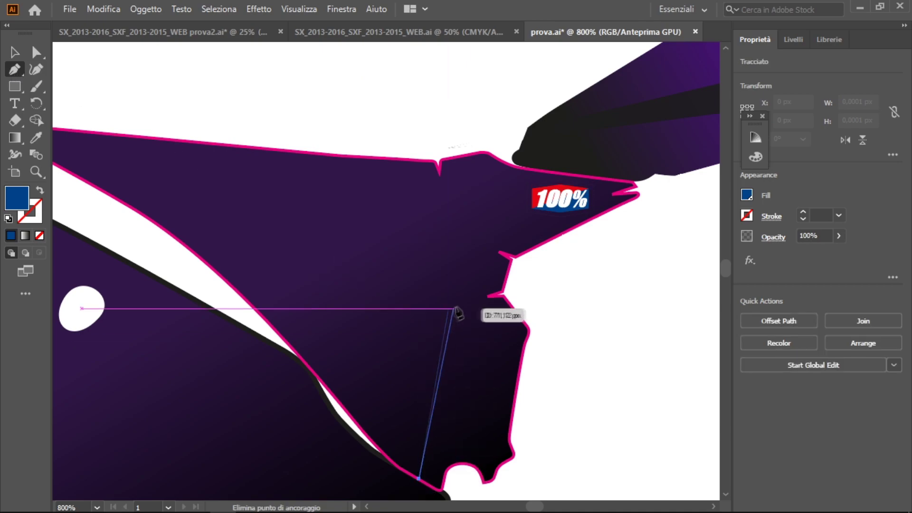
pyautogui.click(324, 190)
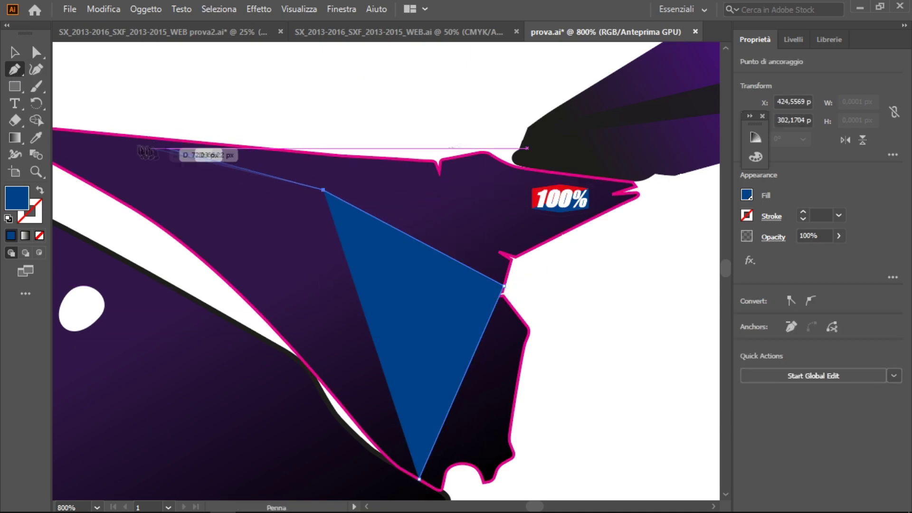
pyautogui.click(112, 134)
pyautogui.click(320, 222)
pyautogui.click(404, 312)
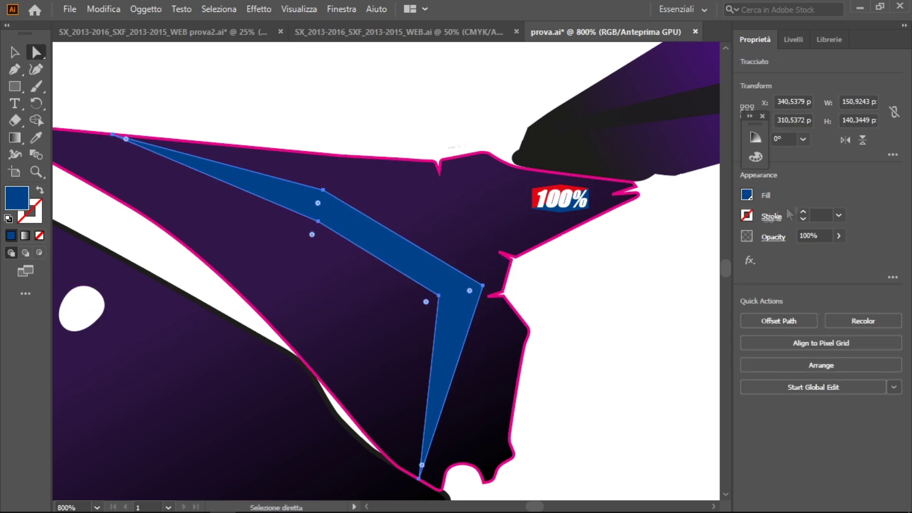
# Step: Set the stripe's fill to None
pyautogui.click(747, 194)
pyautogui.click(622, 245)
pyautogui.click(592, 245)
pyautogui.click(596, 379)
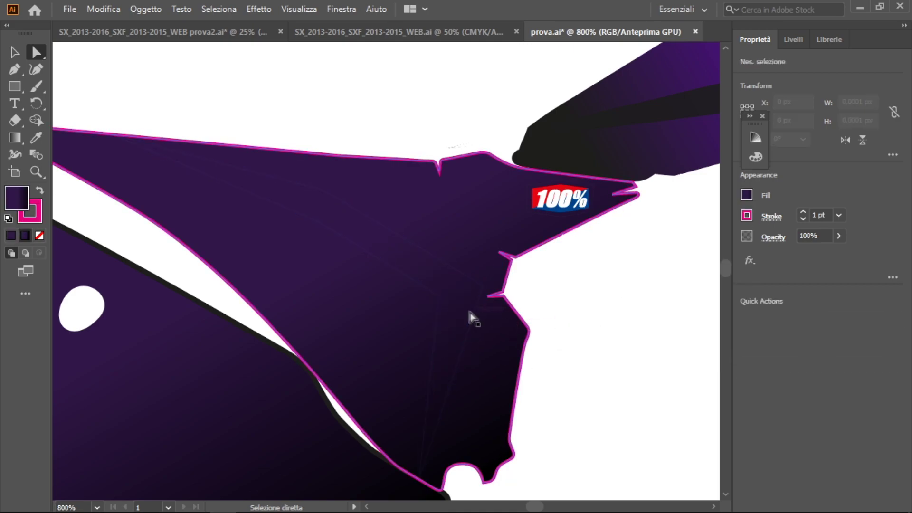
# Step: Fill the stripe with the pink Orchidea preset gradient and zoom to fit
pyautogui.click(25, 236)
pyautogui.click(651, 300)
pyautogui.click(566, 329)
pyautogui.click(651, 301)
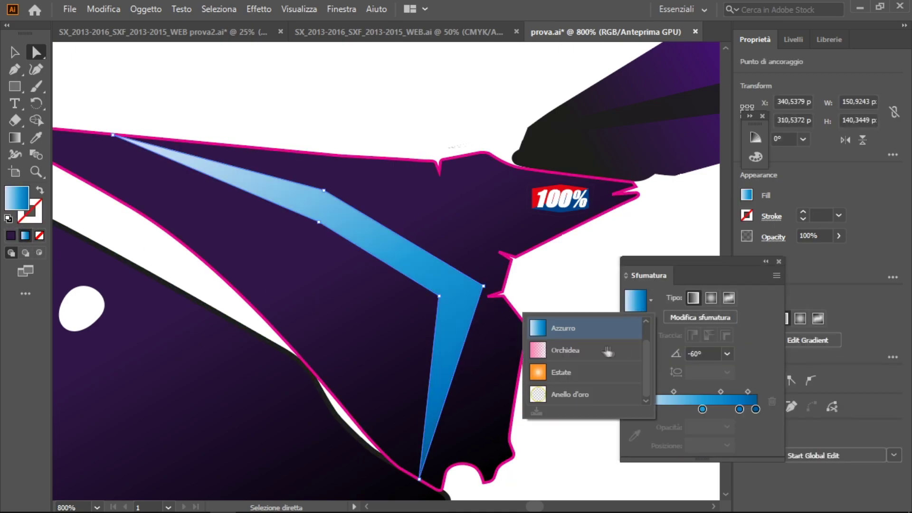
pyautogui.click(565, 350)
pyautogui.hotkey('ctrl', '0')
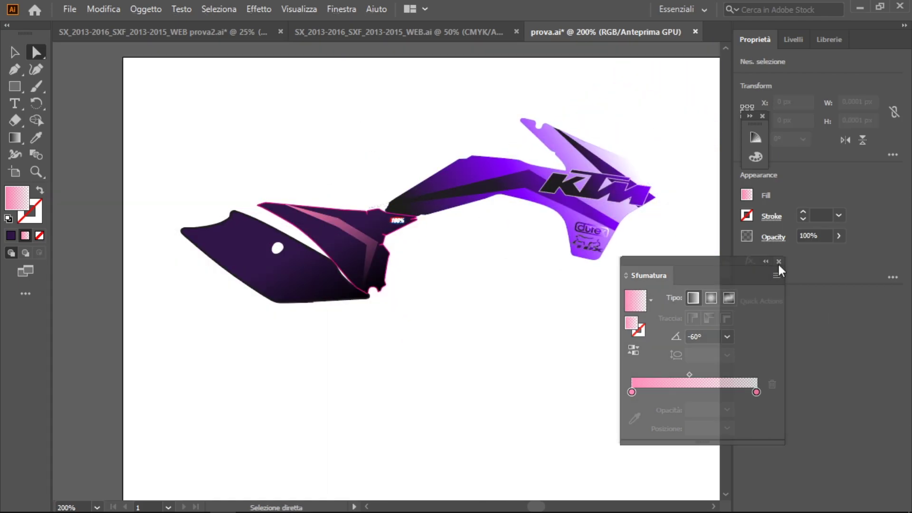
# Step: Edit the stripe's gradient stop colour so the pink fades toward transparent
pyautogui.click(780, 261)
pyautogui.scroll(3, 577, 259)
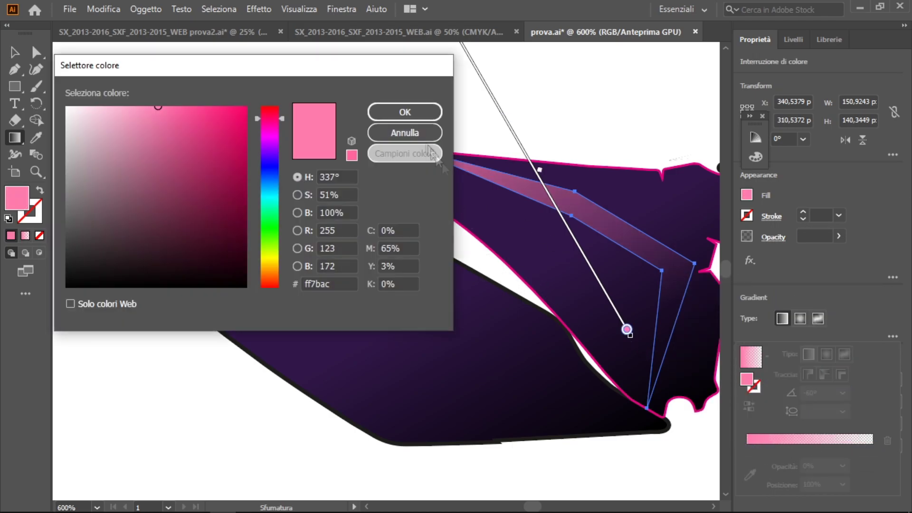
pyautogui.doubleClick(872, 449)
pyautogui.press('Return')
pyautogui.press('v')
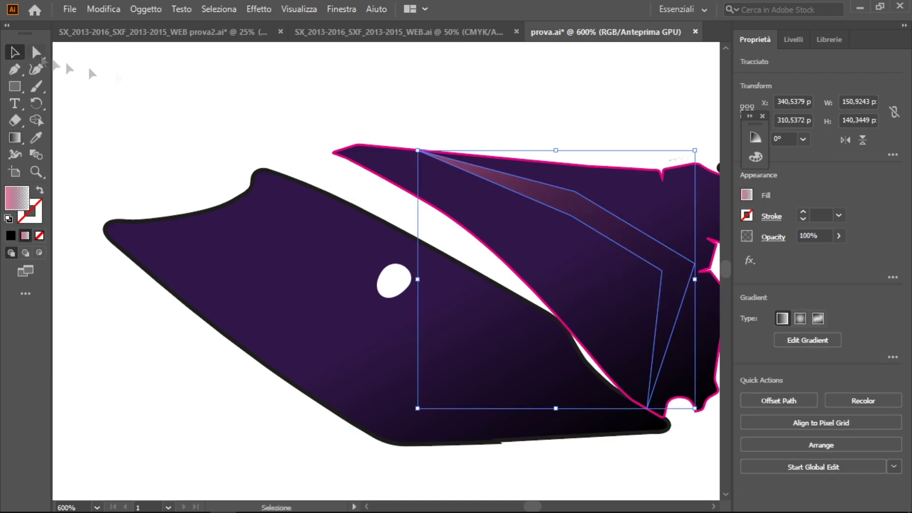
pyautogui.click(332, 428)
pyautogui.hotkey('ctrl', '+')
pyautogui.hotkey('ctrl', 'z')
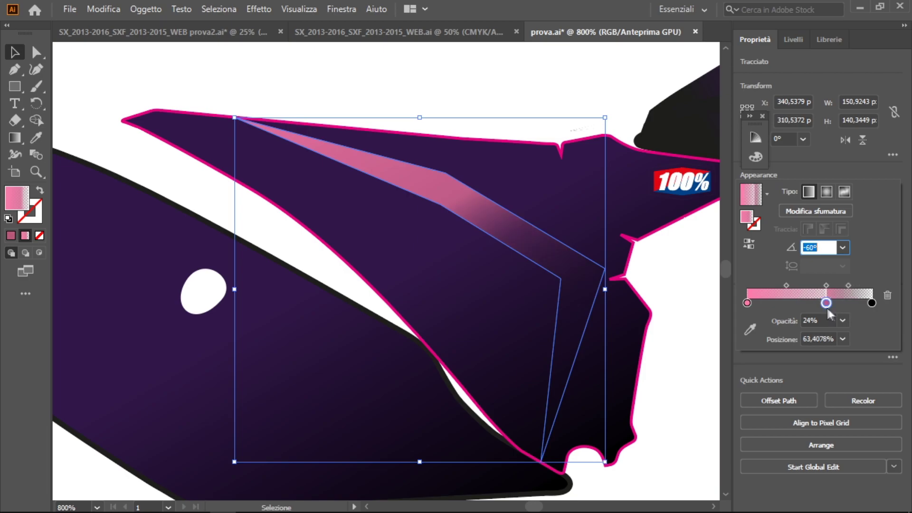
# Step: Deselect and inspect how the faded pink stripe blends into the purple panel
pyautogui.click(605, 75)
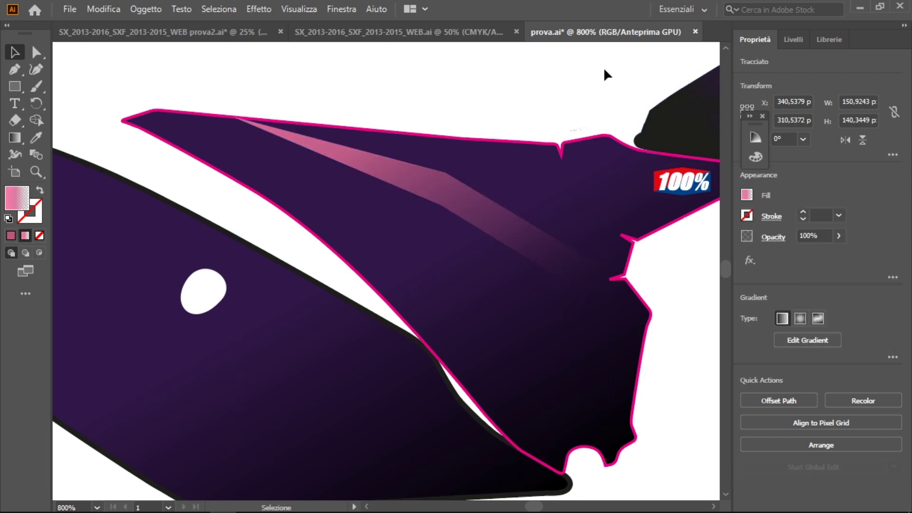
pyautogui.scroll(-5, 422, 296)
pyautogui.scroll(3, 422, 296)
pyautogui.scroll(-2, 367, 299)
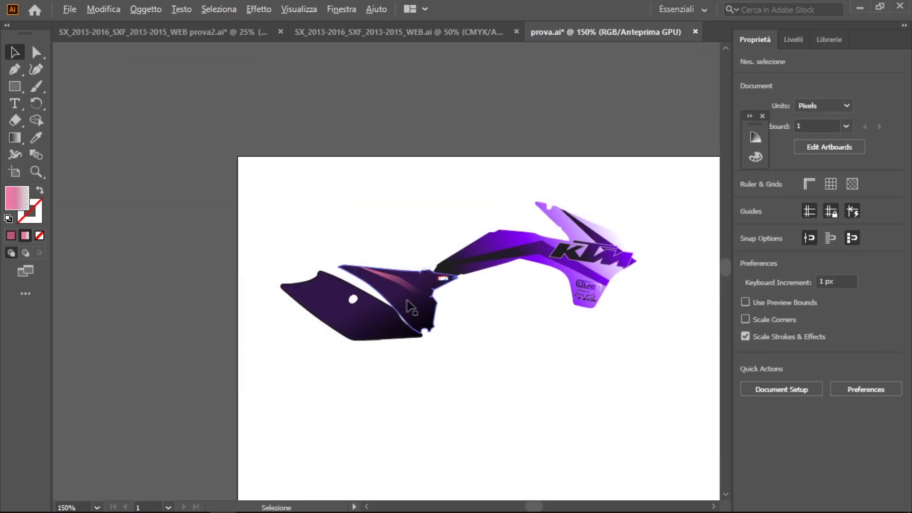
pyautogui.scroll(5, 354, 300)
pyautogui.hotkey('ctrl', 'shift', 'p')
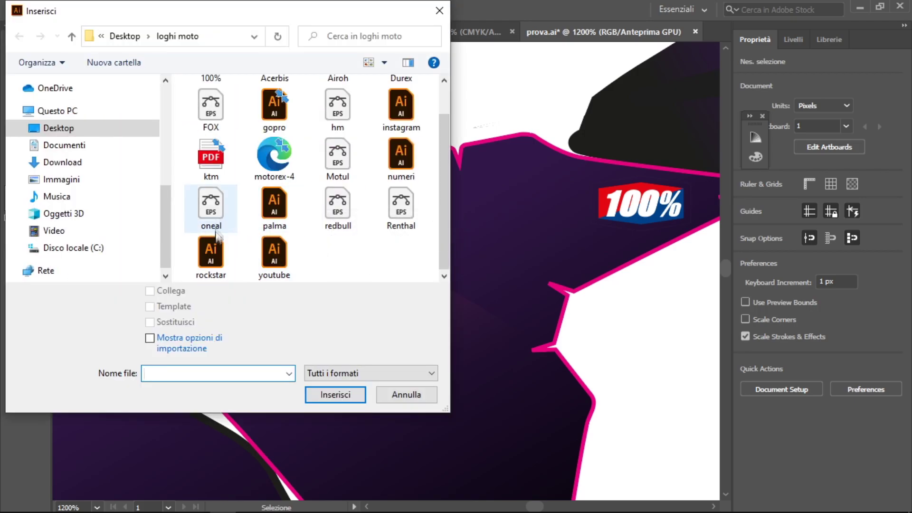
# Step: Place instagram.ai into the document, dismissing the PDF warning, and move it up-right
pyautogui.scroll(1, 391, 218)
pyautogui.doubleClick(401, 147)
pyautogui.click(463, 373)
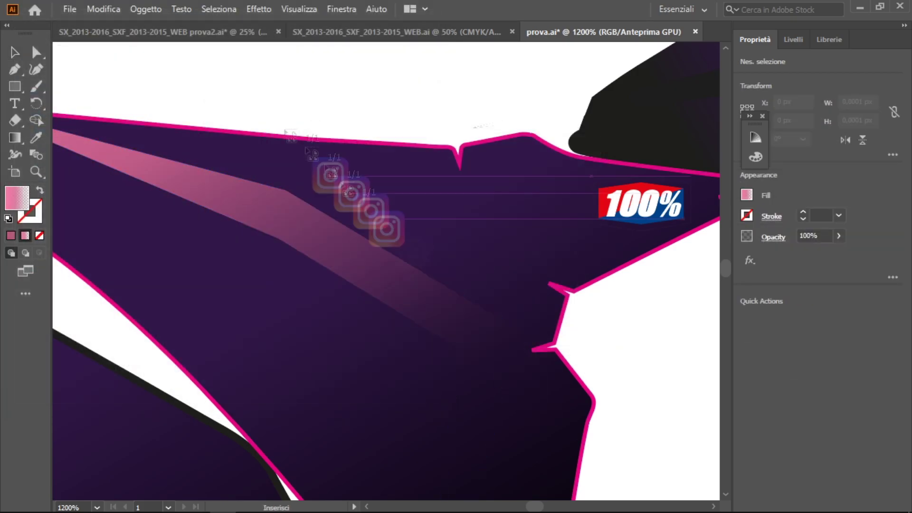
pyautogui.click(476, 342)
pyautogui.scroll(3, 442, 378)
pyautogui.click(442, 379)
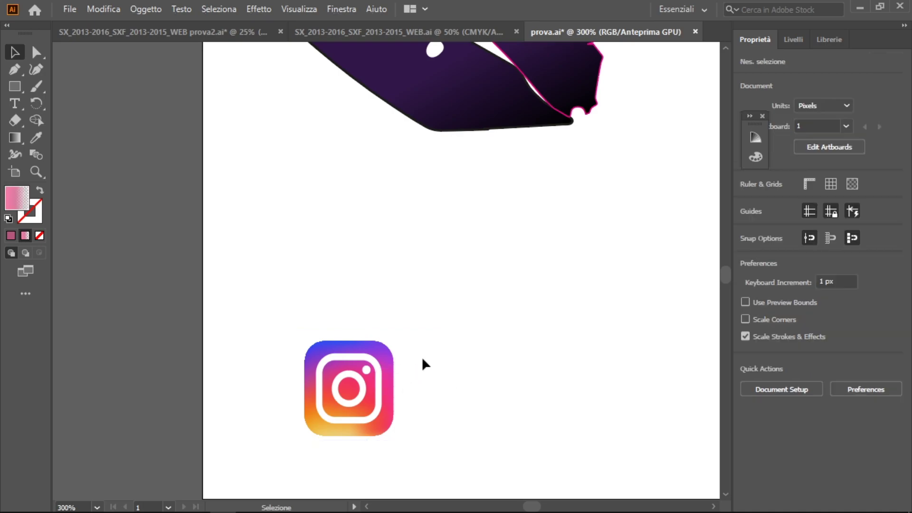
pyautogui.moveTo(404, 393)
pyautogui.mouseDown()
pyautogui.moveTo(484, 313)
pyautogui.moveTo(464, 334)
pyautogui.mouseUp()
# Step: Inside the Instagram group, move the rounded-square clip over the icon
pyautogui.doubleClick(451, 335)
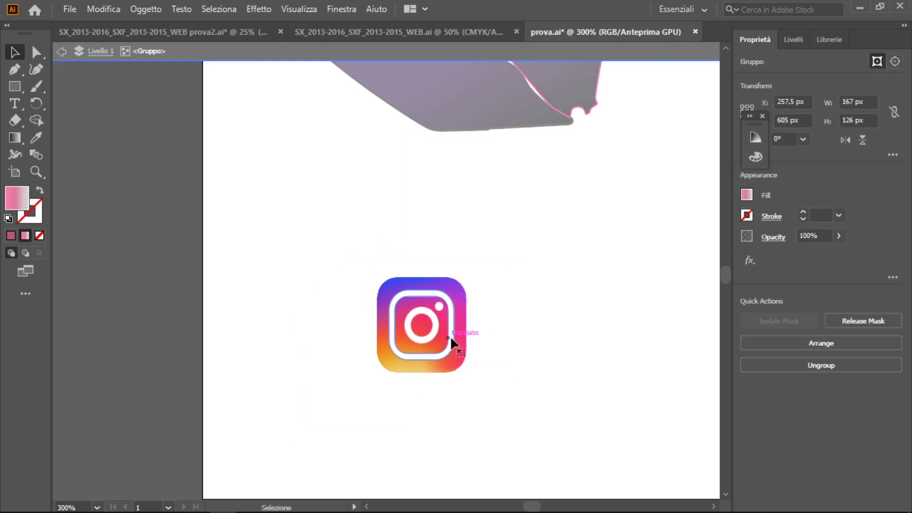
pyautogui.moveTo(398, 205)
pyautogui.mouseDown()
pyautogui.moveTo(446, 321)
pyautogui.moveTo(448, 238)
pyautogui.mouseUp()
pyautogui.click(348, 250)
pyautogui.click(455, 311)
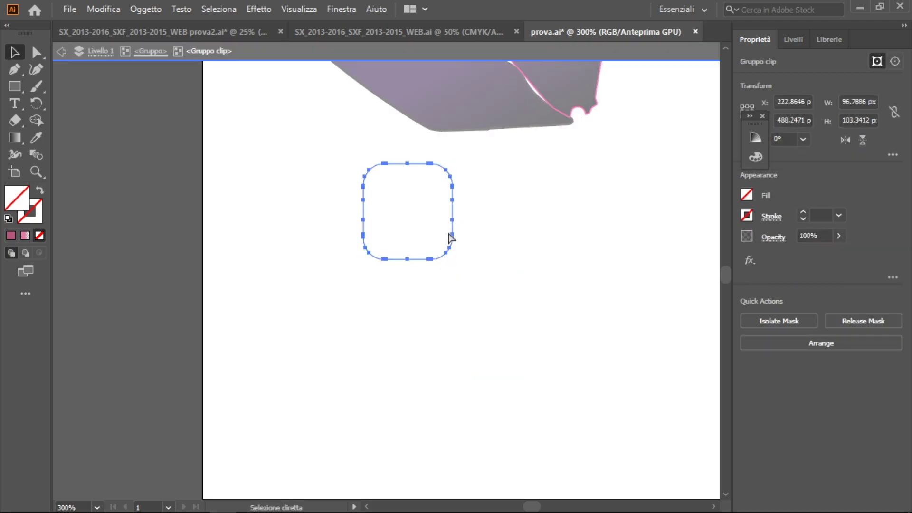
pyautogui.press('Escape')
pyautogui.moveTo(491, 261); pyautogui.dragTo(475, 202)
# Step: Position the Instagram logo over the dark side panel left of the shroud
pyautogui.hotkey('ctrl', '+')
pyautogui.moveTo(499, 321)
pyautogui.mouseDown()
pyautogui.moveTo(357, 299)
pyautogui.moveTo(315, 280)
pyautogui.mouseUp()
pyautogui.doubleClick(336, 286)
pyautogui.press('Escape')
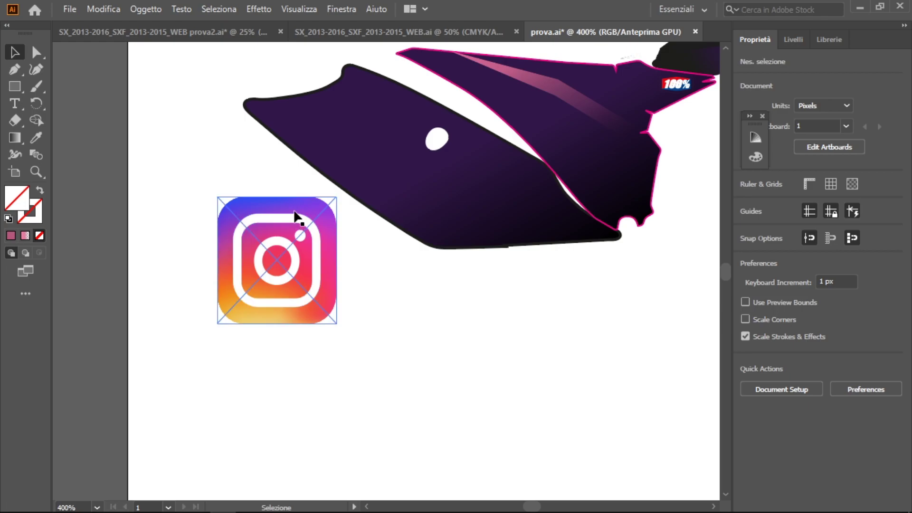
pyautogui.scroll(-3, 438, 259)
pyautogui.scroll(3, 536, 217)
pyautogui.scroll(2, 220, 296)
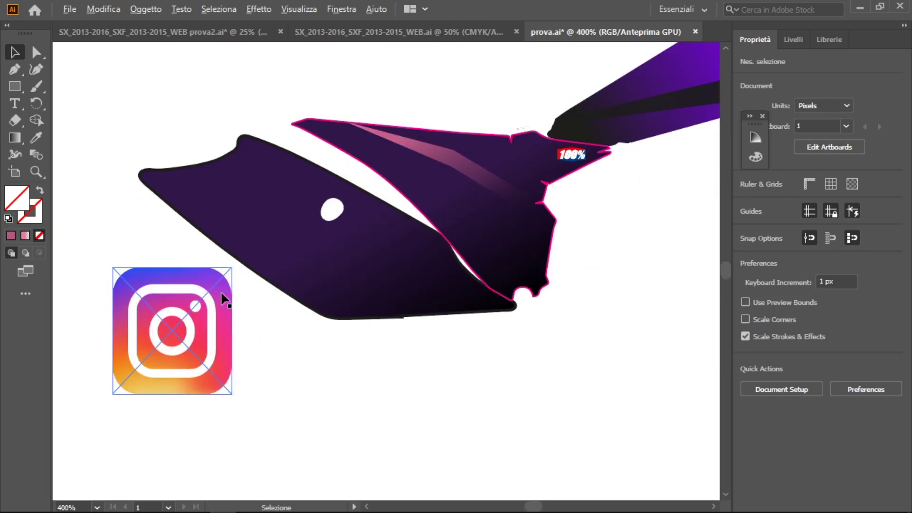
pyautogui.scroll(-3, 220, 295)
pyautogui.scroll(3, 205, 325)
pyautogui.doubleClick(197, 326)
pyautogui.hotkey('ctrl', 'z')
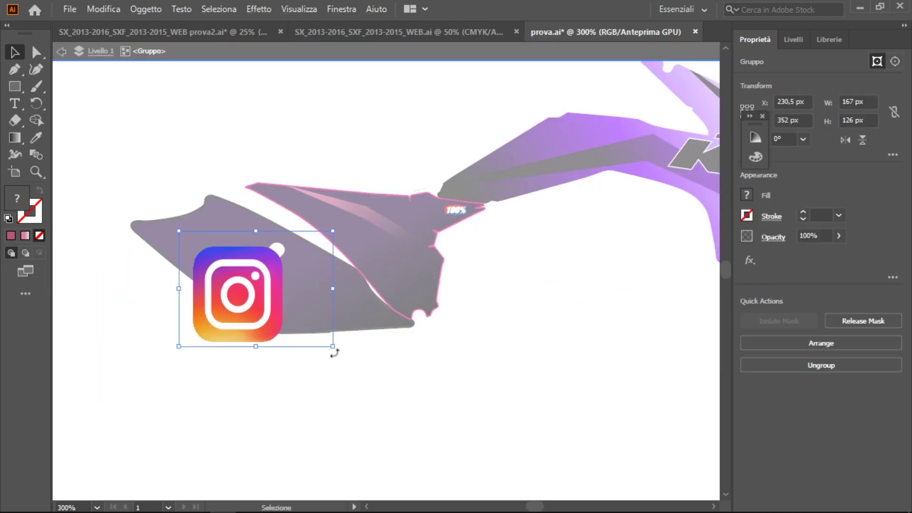
# Step: Rotate the Instagram icon to follow the pink stripe and nudge it into place on it
pyautogui.scroll(3, 223, 268)
pyautogui.scroll(3, 424, 204)
pyautogui.moveTo(530, 305)
pyautogui.mouseDown()
pyautogui.moveTo(447, 324)
pyautogui.moveTo(494, 167)
pyautogui.mouseUp()
pyautogui.scroll(2, 495, 167)
pyautogui.moveTo(519, 197); pyautogui.dragTo(497, 162)
pyautogui.press('Right')
pyautogui.press('Right')
pyautogui.press('Right')
pyautogui.press('Down')
pyautogui.press('Down')
pyautogui.press('Down')
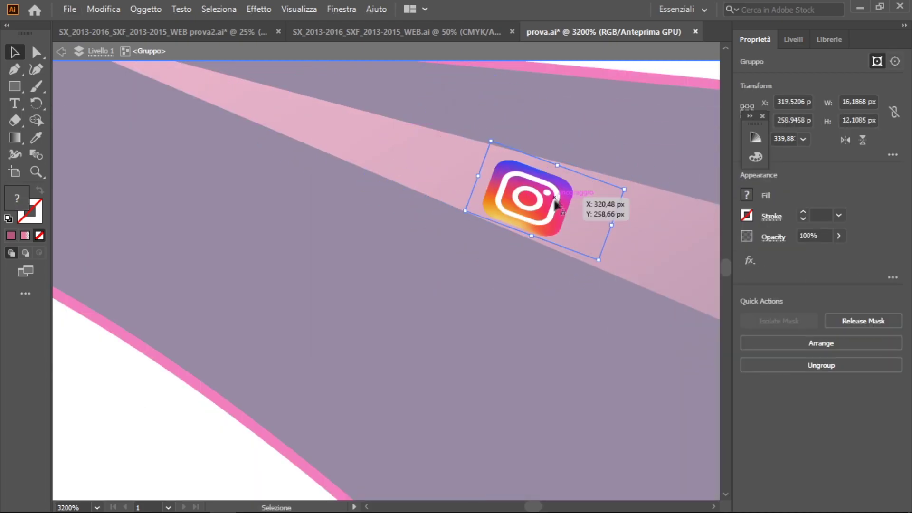
pyautogui.press('Right')
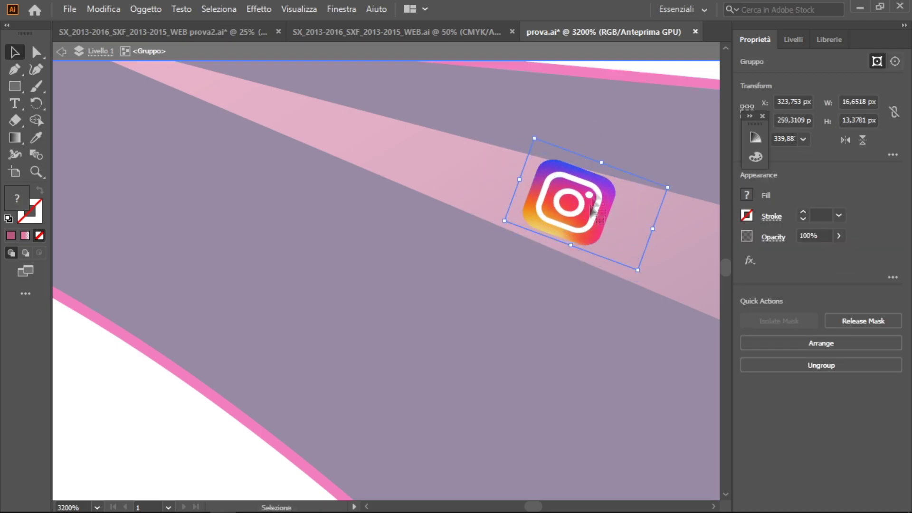
pyautogui.hotkey('ctrl', '+')
# Step: Add the Instagram handle text beside the icon and rotate it along the stripe
pyautogui.click(239, 228)
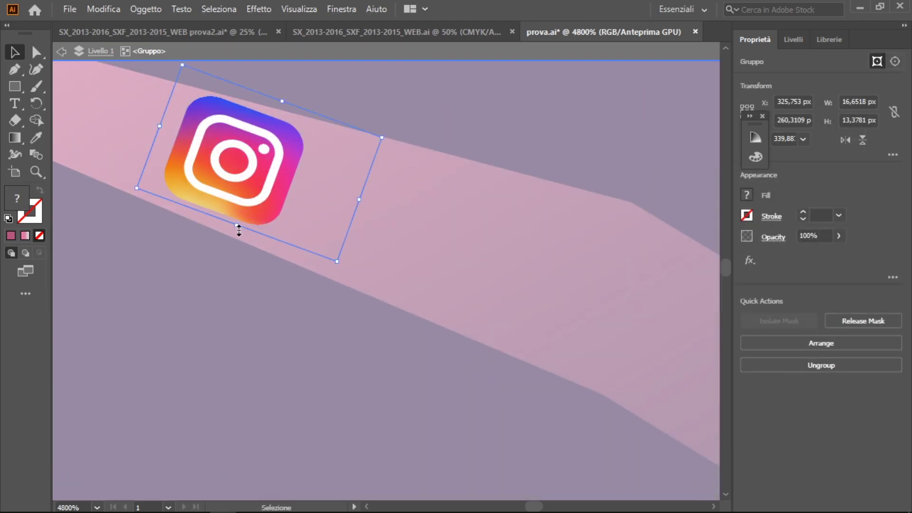
pyautogui.click(319, 208)
pyautogui.press('t')
pyautogui.hotkey('ctrl', '-')
pyautogui.hotkey('ctrl', '-')
pyautogui.hotkey('ctrl', '-')
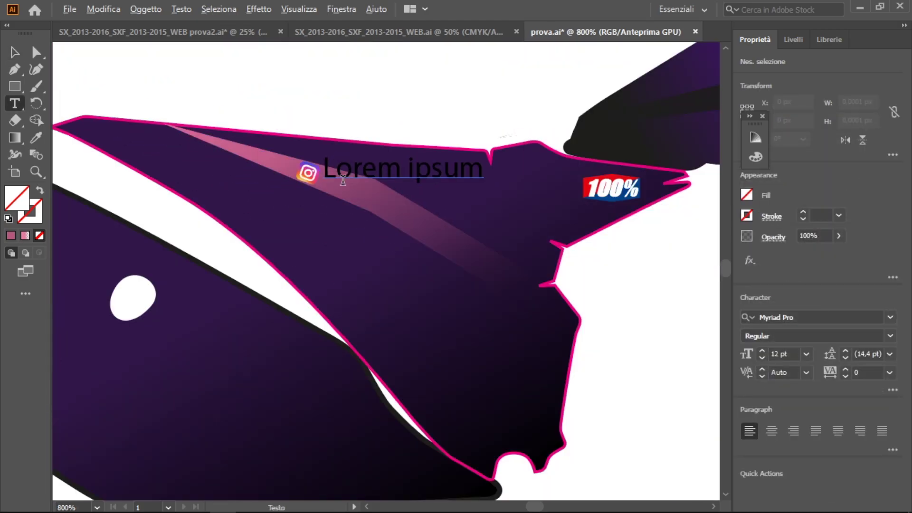
pyautogui.write('fabioo_')
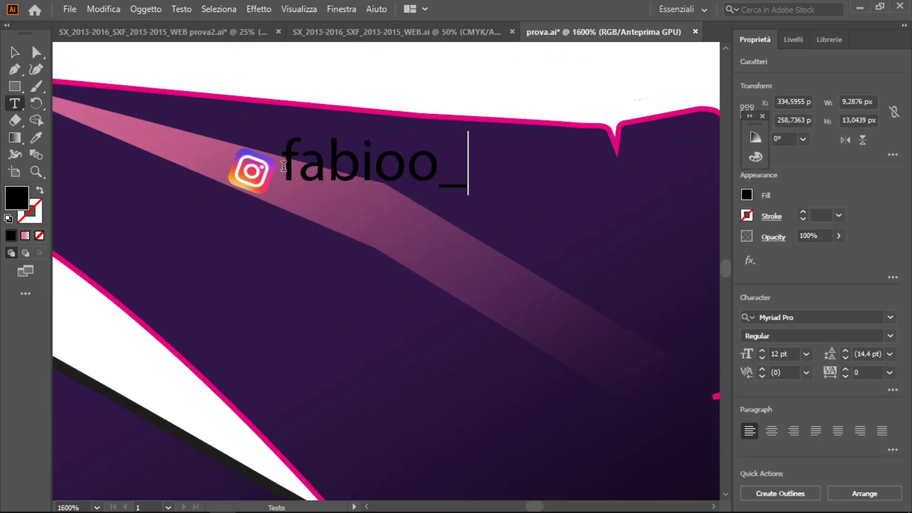
pyautogui.press('Escape')
pyautogui.moveTo(615, 209)
pyautogui.mouseDown()
pyautogui.moveTo(594, 252)
pyautogui.moveTo(544, 189)
pyautogui.mouseUp()
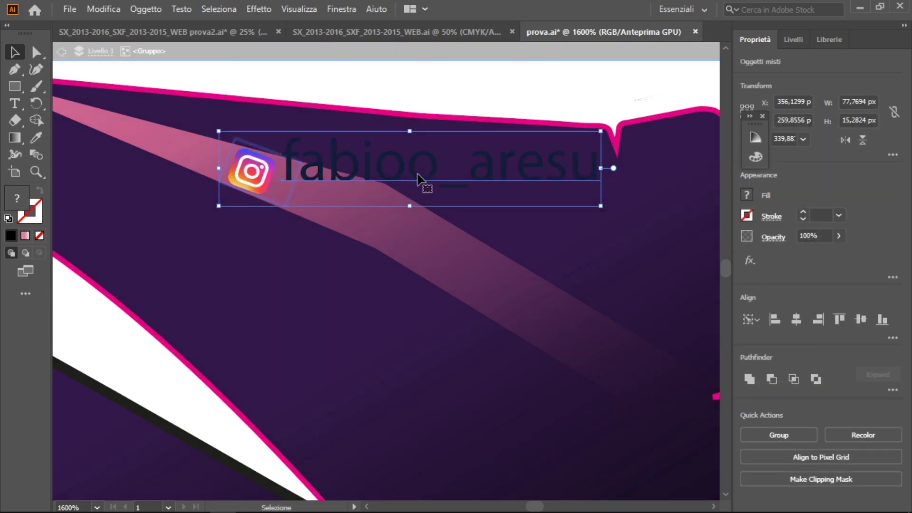
pyautogui.doubleClick(433, 212)
pyautogui.moveTo(613, 209); pyautogui.dragTo(583, 284)
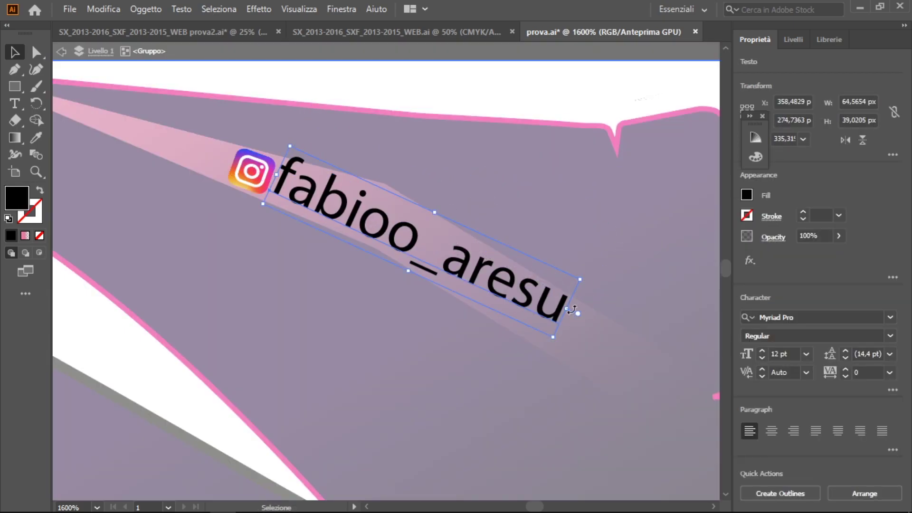
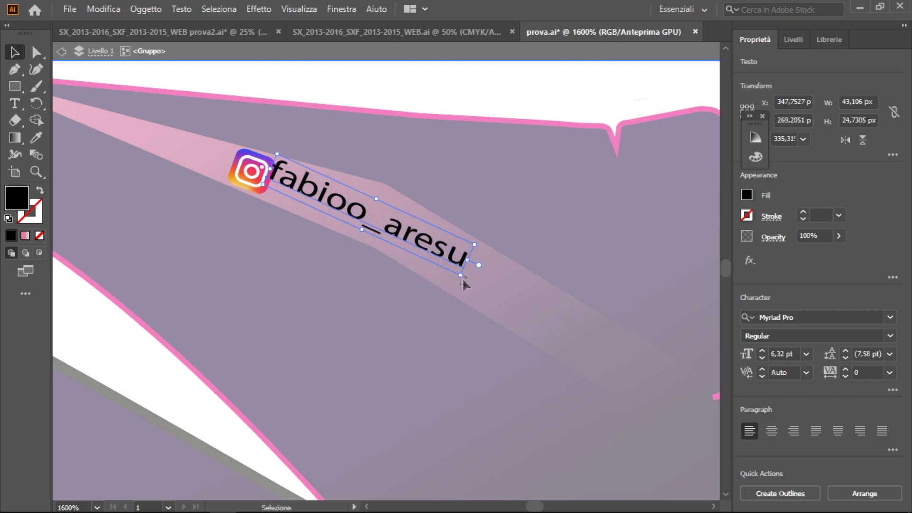
# Step: Move the Instagram handle group up and left along the pink stripe
pyautogui.moveTo(395, 232); pyautogui.dragTo(408, 230)
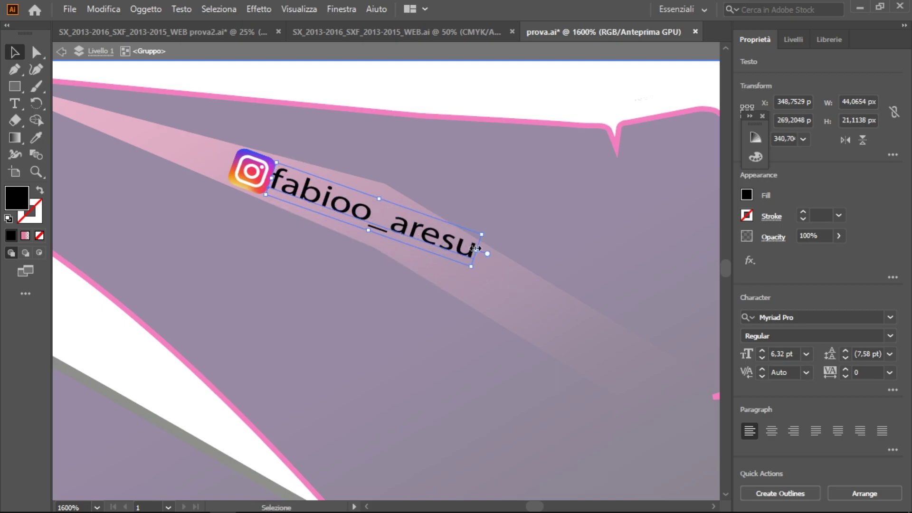
pyautogui.press('Escape')
pyautogui.scroll(-5, 357, 192)
pyautogui.scroll(6, 318, 159)
pyautogui.moveTo(328, 164); pyautogui.dragTo(219, 138)
# Step: Inside the handle group, scale the Instagram icon down slightly
pyautogui.doubleClick(349, 169)
pyautogui.scroll(-3, 321, 137)
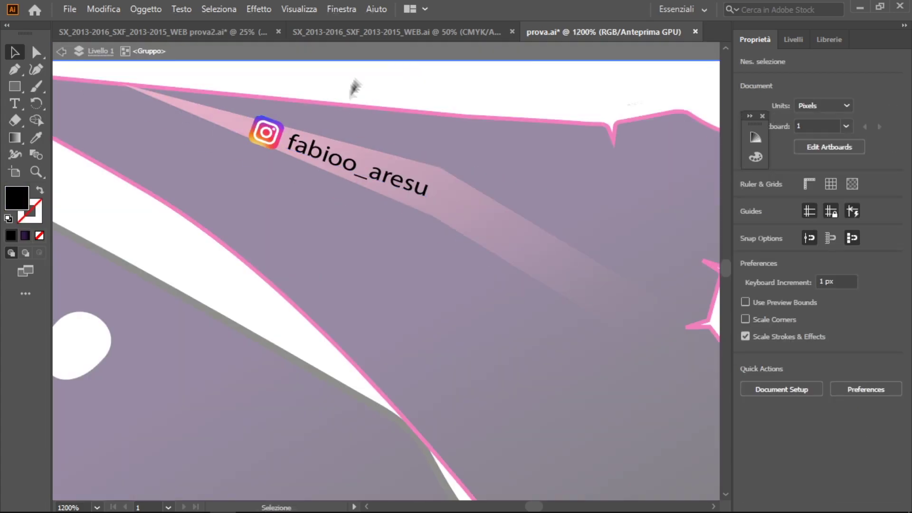
pyautogui.scroll(-3, 333, 119)
pyautogui.scroll(6, 313, 162)
pyautogui.click(304, 182)
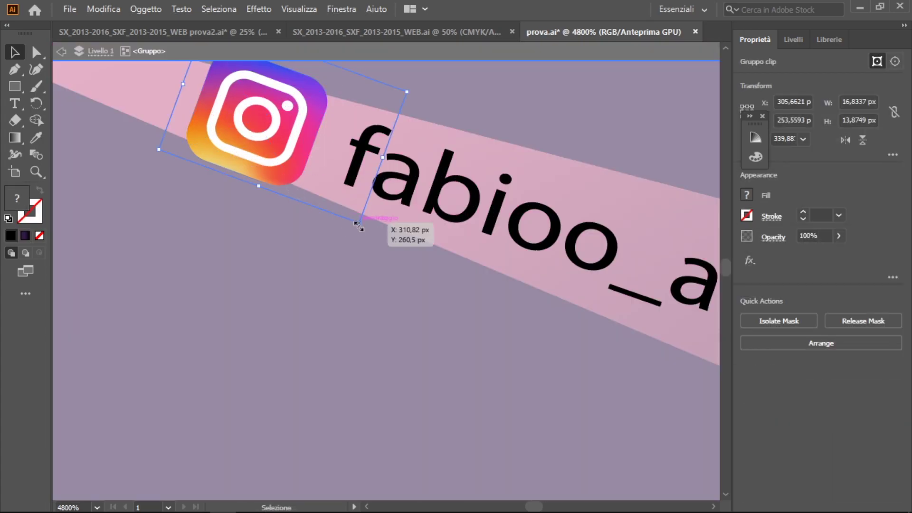
pyautogui.moveTo(341, 189); pyautogui.dragTo(338, 186)
pyautogui.click(277, 267)
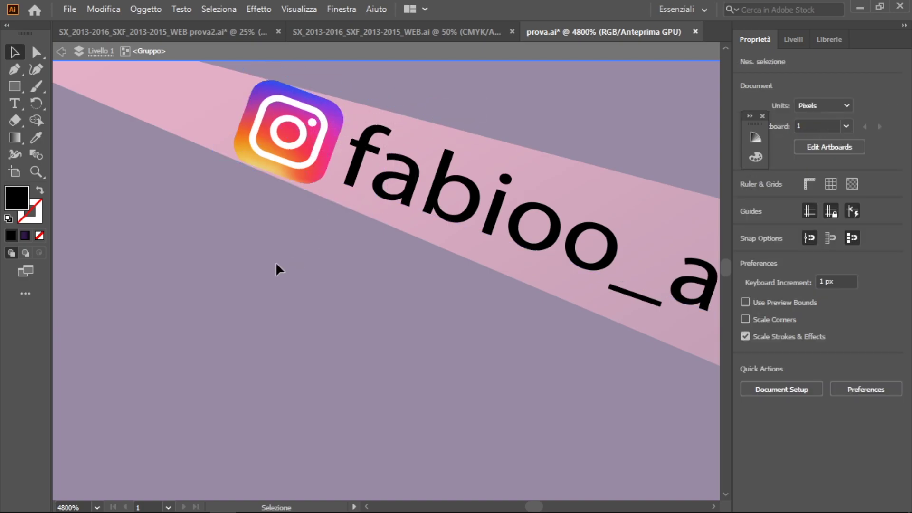
# Step: Re-enter the handle group and bring up the gradient settings
pyautogui.scroll(-3, 287, 230)
pyautogui.scroll(-3, 288, 230)
pyautogui.scroll(5, 335, 195)
pyautogui.doubleClick(257, 154)
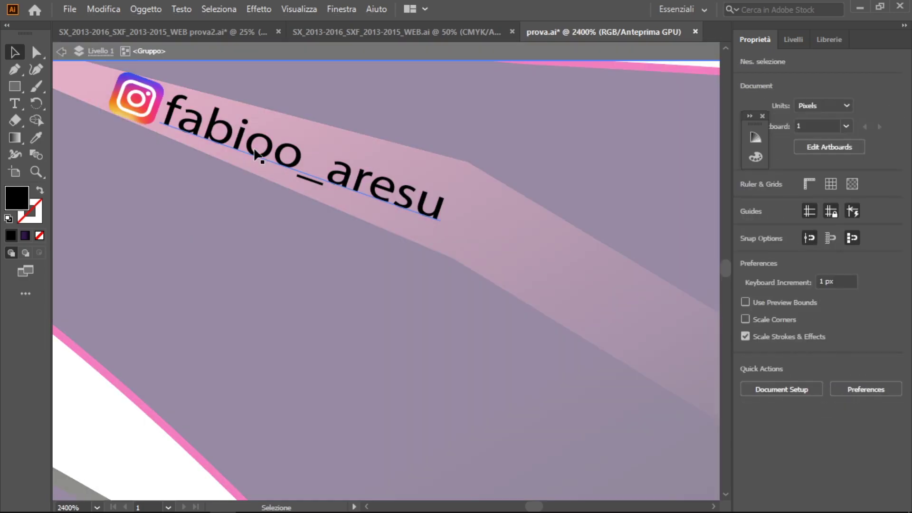
pyautogui.click(25, 235)
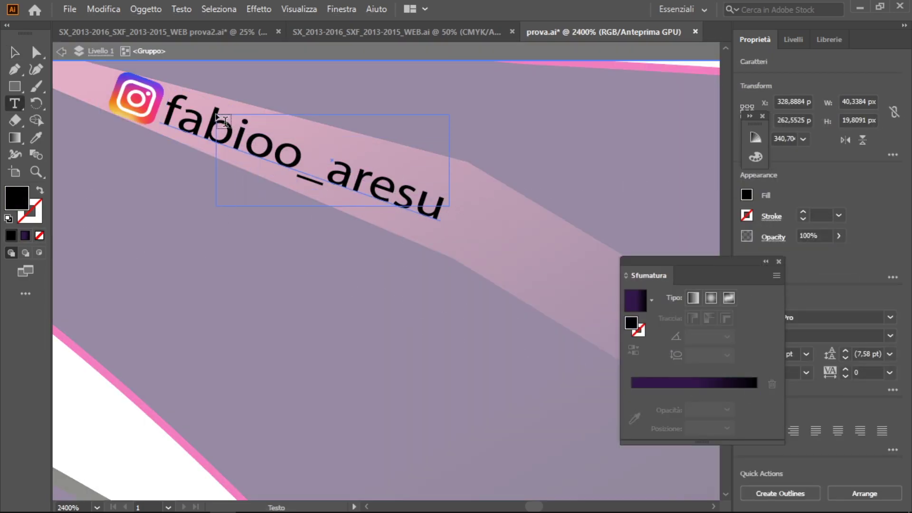
# Step: Exit the handle group, check the side panel's purple gradient, and close the gradient panel
pyautogui.hotkey('ctrl', 'a')
pyautogui.hotkey('ctrl', 'shift', 'a')
pyautogui.press('g')
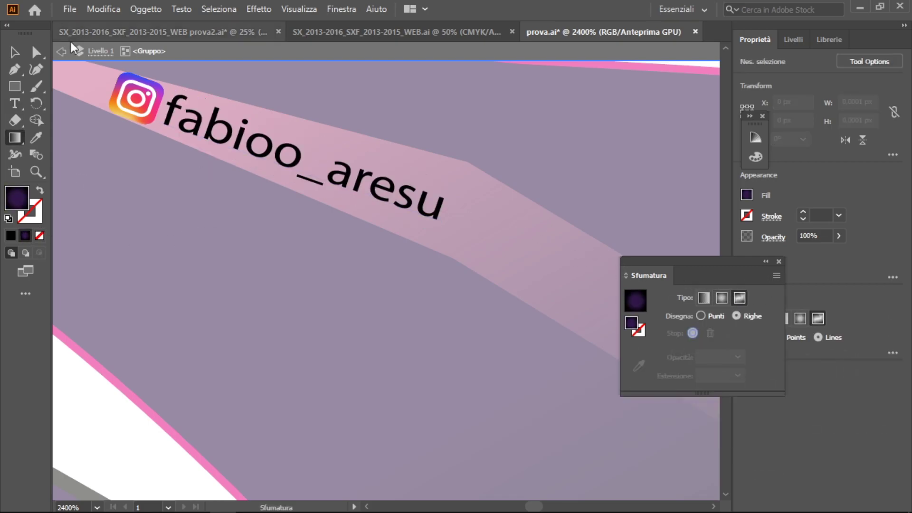
pyautogui.press('Escape')
pyautogui.scroll(-5, 302, 207)
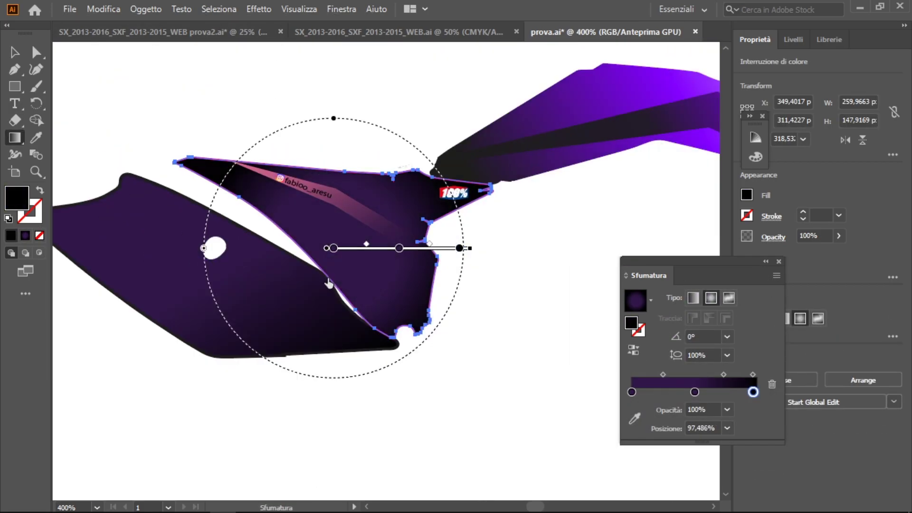
pyautogui.doubleClick(489, 264)
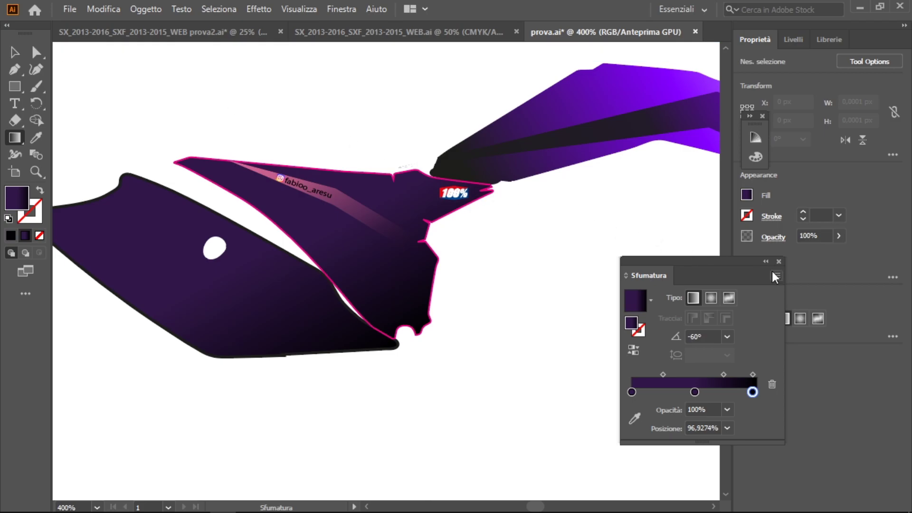
pyautogui.click(779, 261)
pyautogui.scroll(3, 342, 222)
# Step: Place the FOX logo file below the artboard and fill it black
pyautogui.click(70, 9)
pyautogui.click(102, 238)
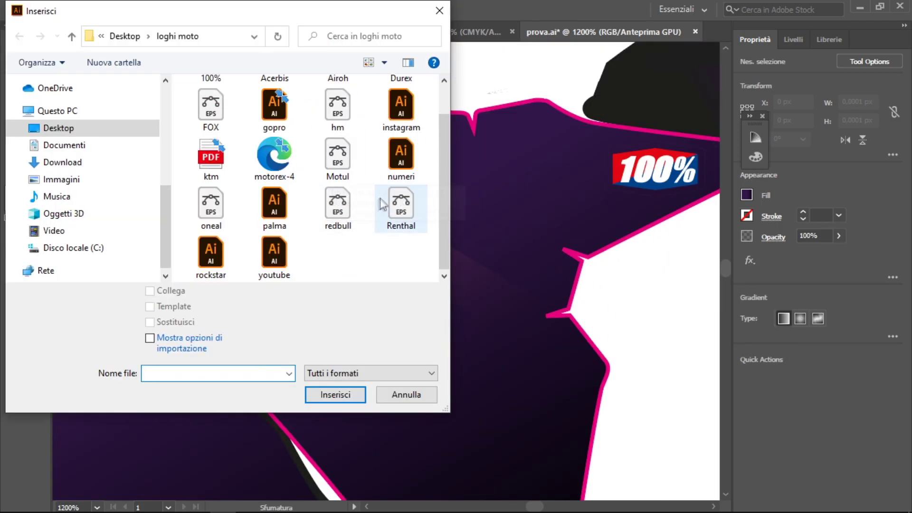
pyautogui.doubleClick(211, 110)
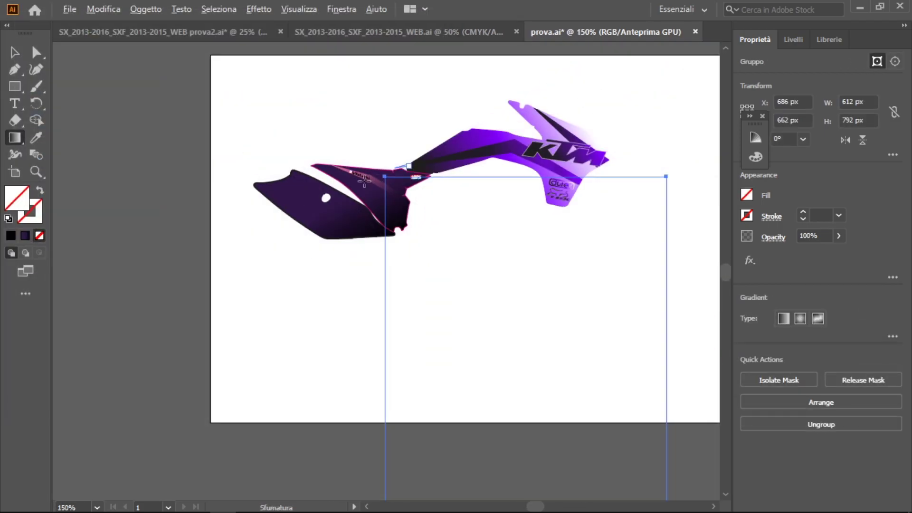
pyautogui.click(10, 252)
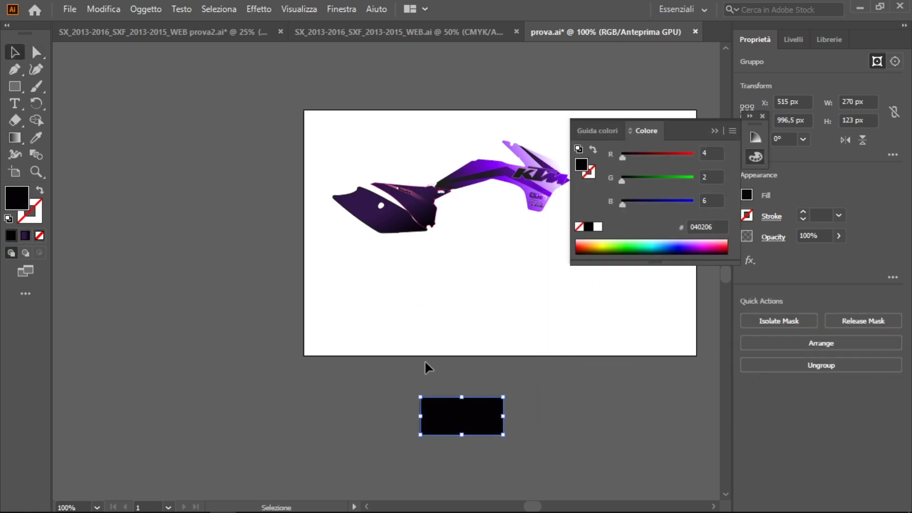
pyautogui.click(508, 429)
pyautogui.click(465, 427)
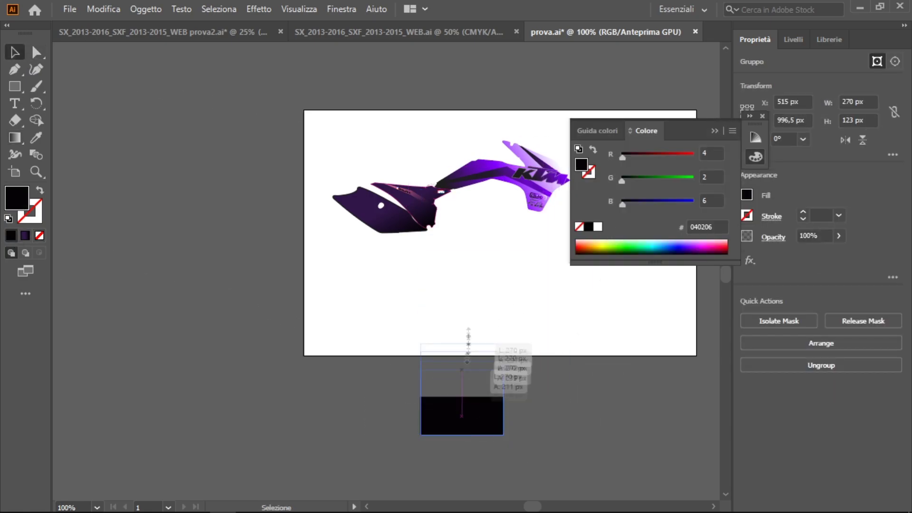
pyautogui.click(463, 349)
# Step: Save prova.ai and select the left dark side panel
pyautogui.scroll(1, 507, 164)
pyautogui.click(70, 8)
pyautogui.click(499, 201)
pyautogui.click(251, 265)
pyautogui.scroll(1, 250, 265)
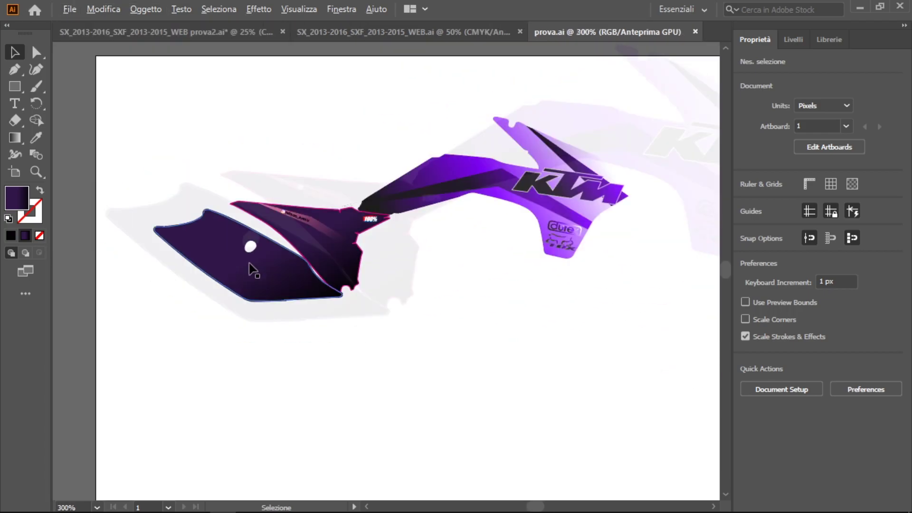
# Step: Try white and bright purple on the left panel's first gradient stop, then undo
pyautogui.click(808, 341)
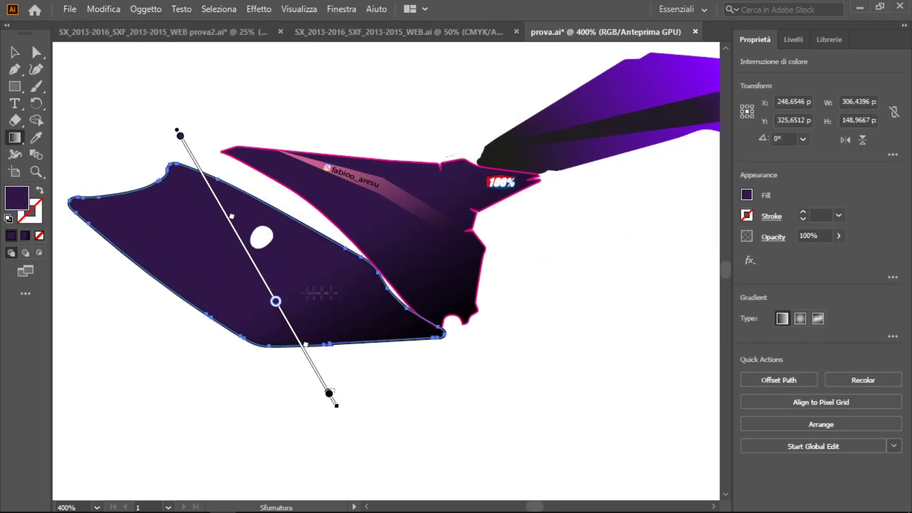
pyautogui.click(894, 337)
pyautogui.doubleClick(748, 380)
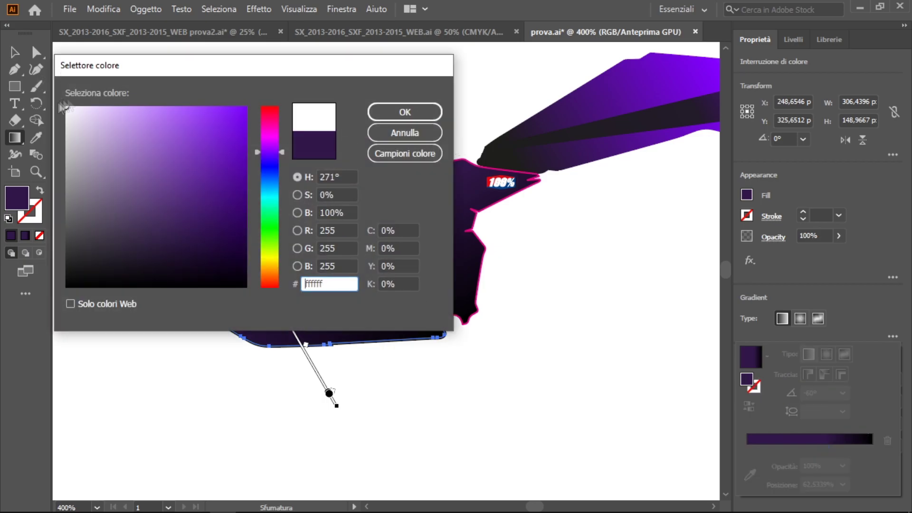
pyautogui.press('Return')
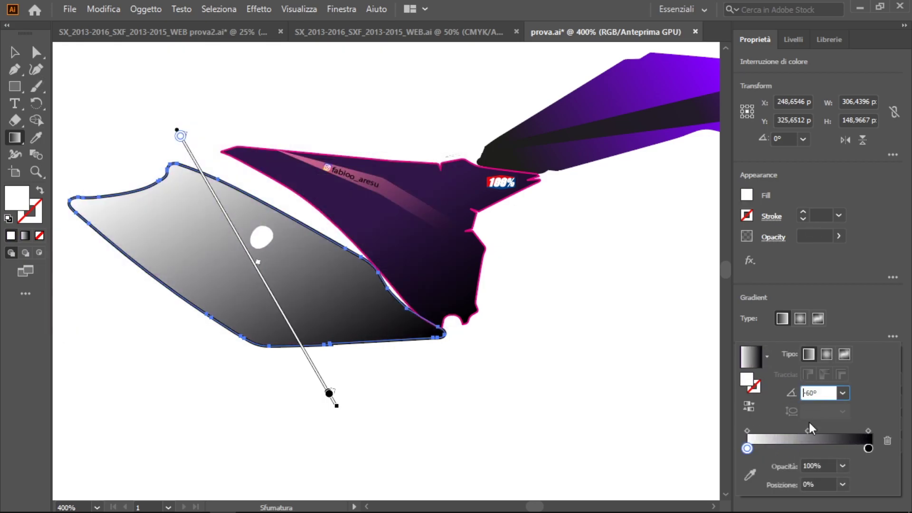
pyautogui.doubleClick(751, 384)
pyautogui.press('Return')
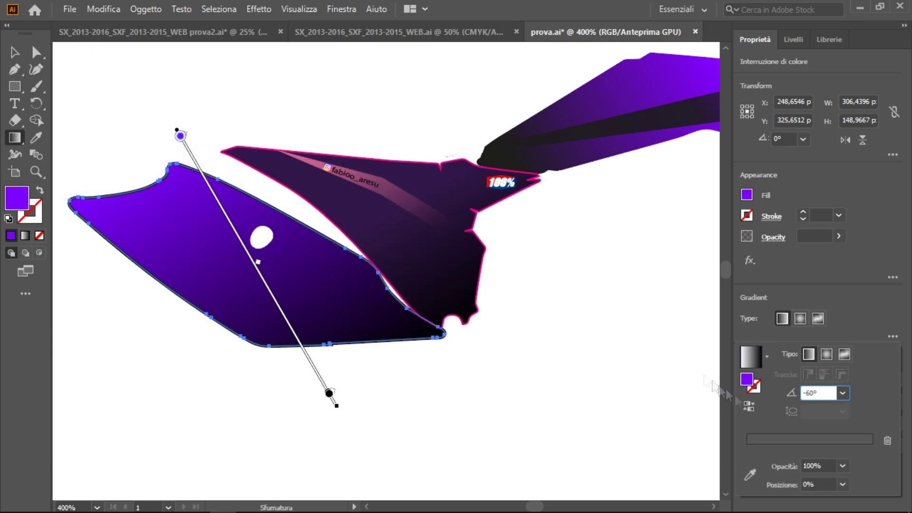
pyautogui.click(766, 358)
pyautogui.click(329, 307)
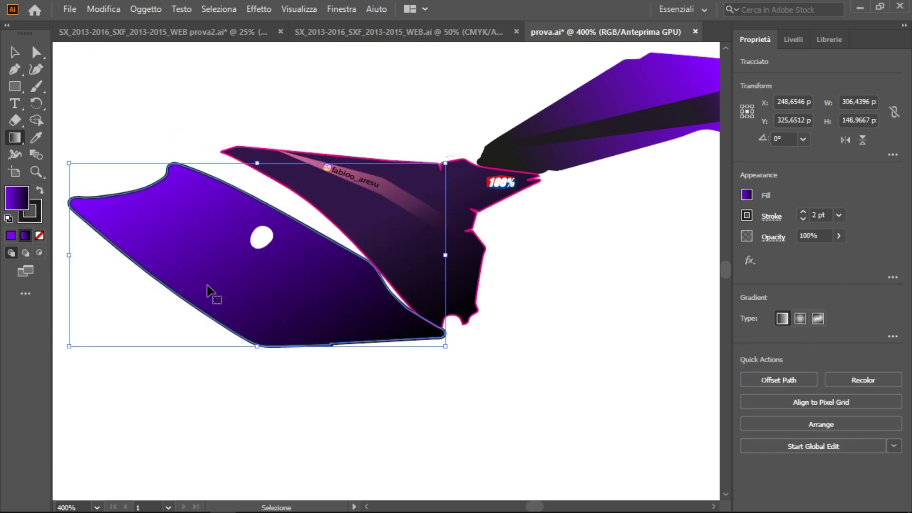
pyautogui.hotkey('ctrl', 'z')
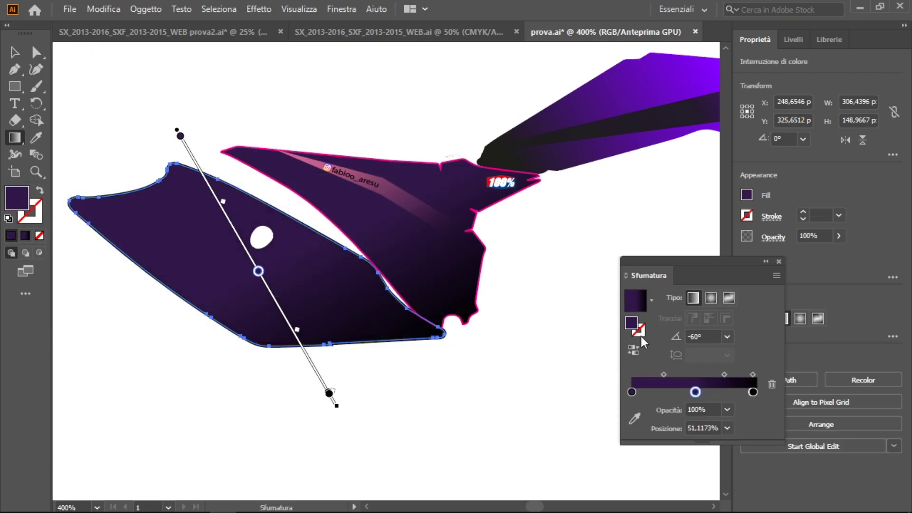
# Step: Set the first gradient stop to #ffffff, shift the middle stop, and use a 0° angle
pyautogui.doubleClick(636, 331)
pyautogui.write('ffffff')
pyautogui.press('Return')
pyautogui.moveTo(696, 392)
pyautogui.mouseDown()
pyautogui.moveTo(665, 391)
pyautogui.moveTo(686, 393)
pyautogui.mouseUp()
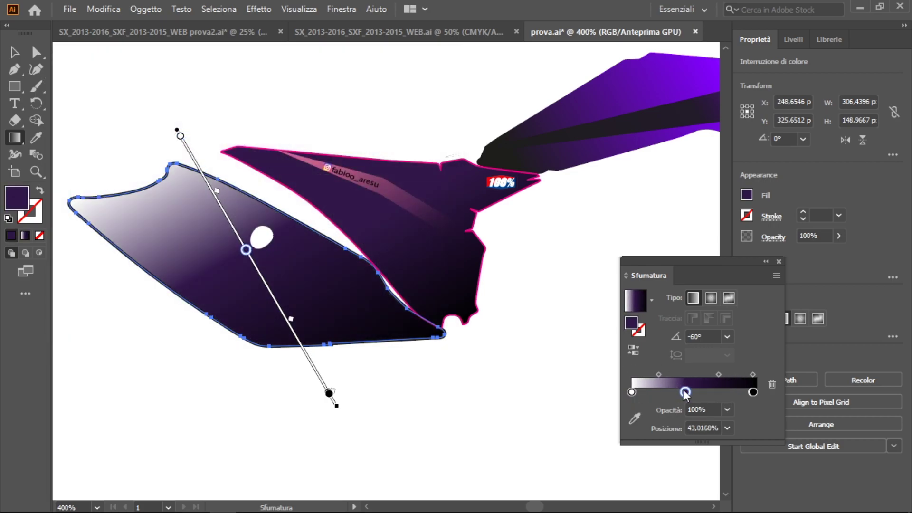
pyautogui.click(740, 194)
pyautogui.click(779, 262)
pyautogui.press('v')
pyautogui.click(202, 122)
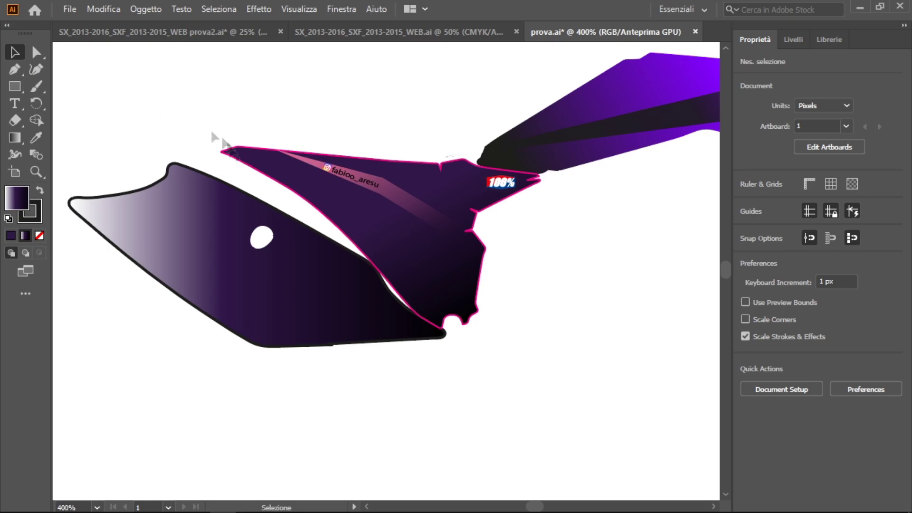
pyautogui.hotkey('ctrl', '0')
pyautogui.scroll(2, 333, 255)
pyautogui.scroll(-1, 333, 254)
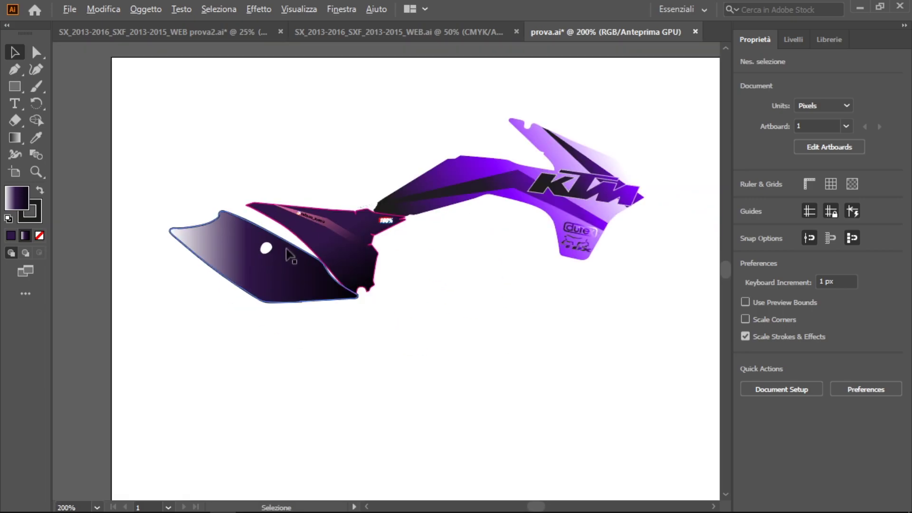
pyautogui.scroll(2, 333, 255)
# Step: Place the Motorex logo file and shrink it onto the left panel
pyautogui.click(69, 9)
pyautogui.click(95, 188)
pyautogui.doubleClick(389, 215)
pyautogui.click(548, 422)
pyautogui.scroll(-5, 356, 310)
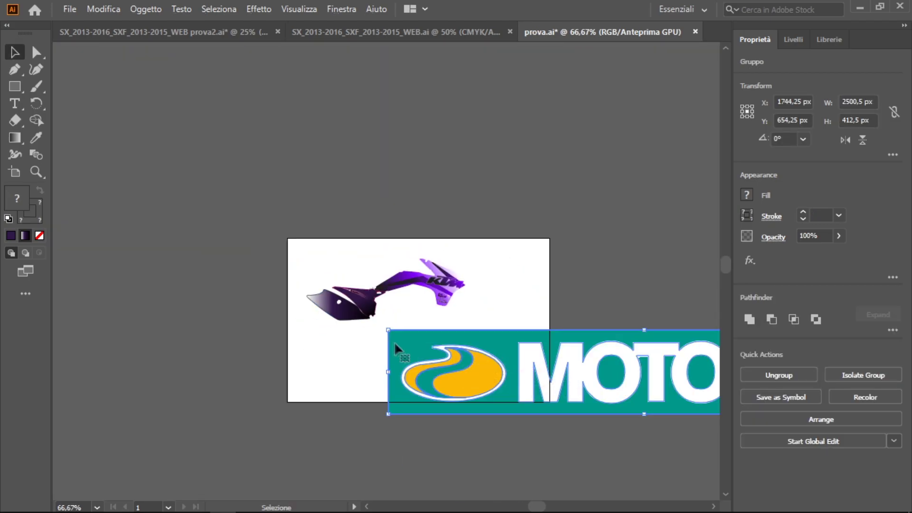
pyautogui.moveTo(582, 380)
pyautogui.mouseDown()
pyautogui.moveTo(609, 380)
pyautogui.moveTo(404, 332)
pyautogui.mouseUp()
# Step: Scale the Motorex logo down further and tilt it along the panel's upper edge
pyautogui.scroll(5, 404, 333)
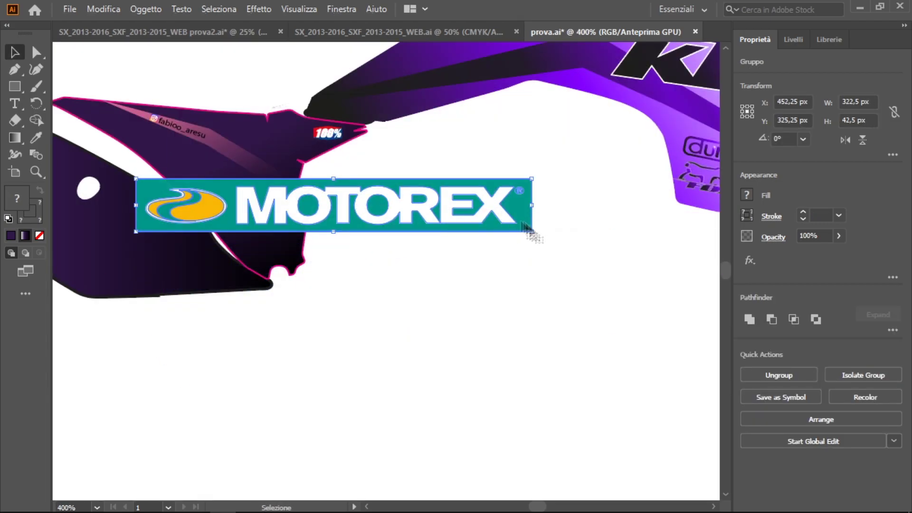
pyautogui.moveTo(362, 217); pyautogui.dragTo(364, 218)
pyautogui.scroll(3, 364, 219)
pyautogui.scroll(-3, 404, 223)
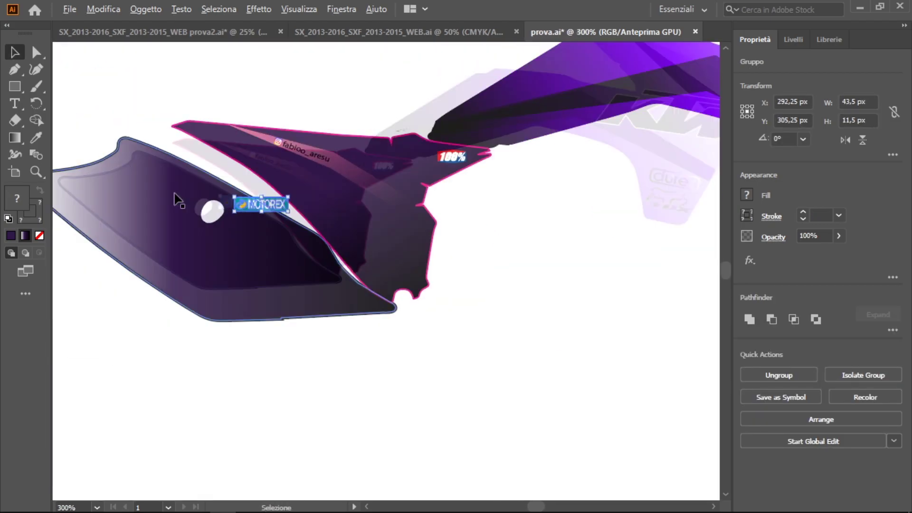
pyautogui.scroll(1, 271, 199)
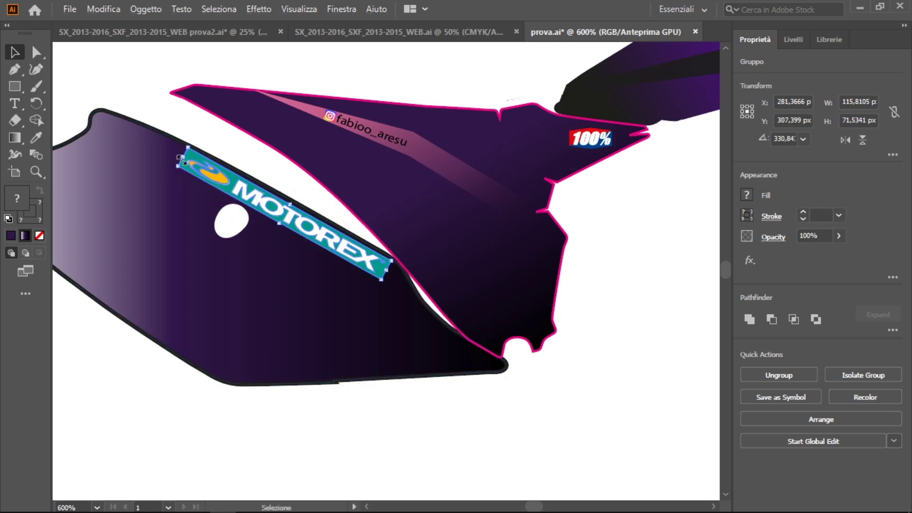
pyautogui.moveTo(219, 180); pyautogui.dragTo(220, 181)
pyautogui.scroll(2, 237, 190)
pyautogui.scroll(2, 238, 190)
pyautogui.hscroll(-3, 237, 190)
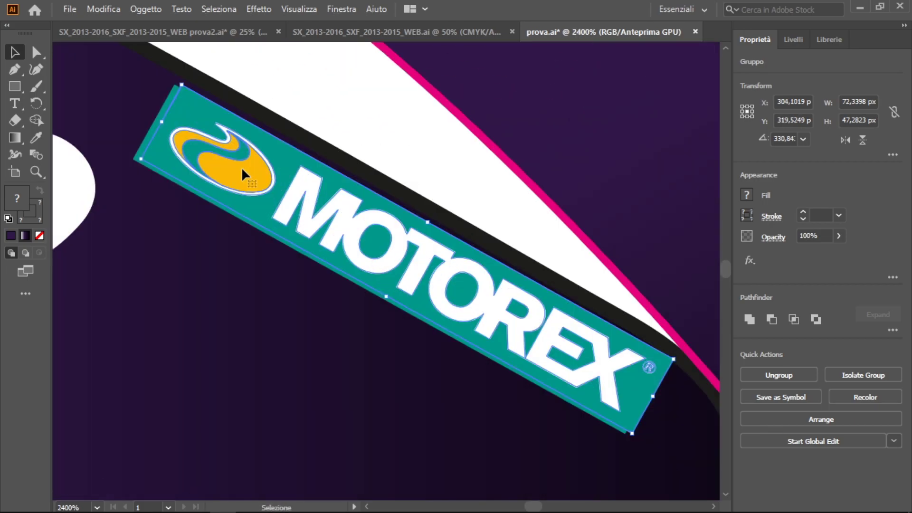
# Step: Fill the Motorex logo's yellow swoosh with the purple gradient
pyautogui.doubleClick(244, 173)
pyautogui.click(223, 162)
pyautogui.click(25, 236)
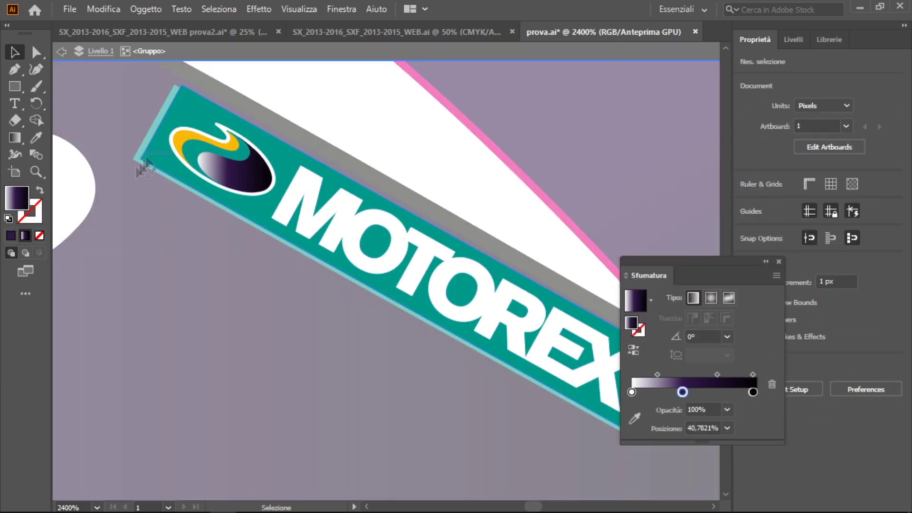
# Step: Remove the white stop from the swoosh's gradient inside the Motorex logo
pyautogui.click(181, 135)
pyautogui.scroll(-2, 181, 134)
pyautogui.scroll(2, 143, 142)
pyautogui.scroll(-4, 118, 190)
pyautogui.scroll(5, 72, 237)
pyautogui.click(648, 407)
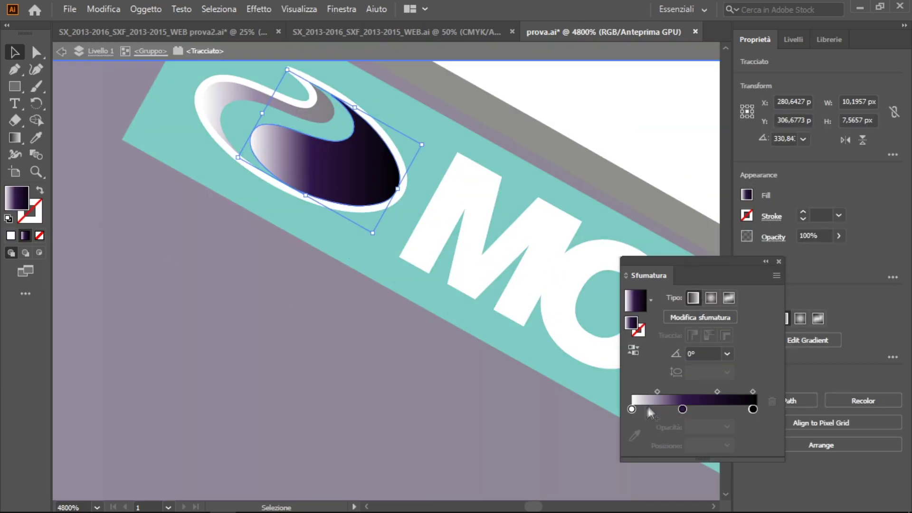
pyautogui.click(773, 402)
pyautogui.scroll(-3, 302, 163)
pyautogui.scroll(3, 395, 165)
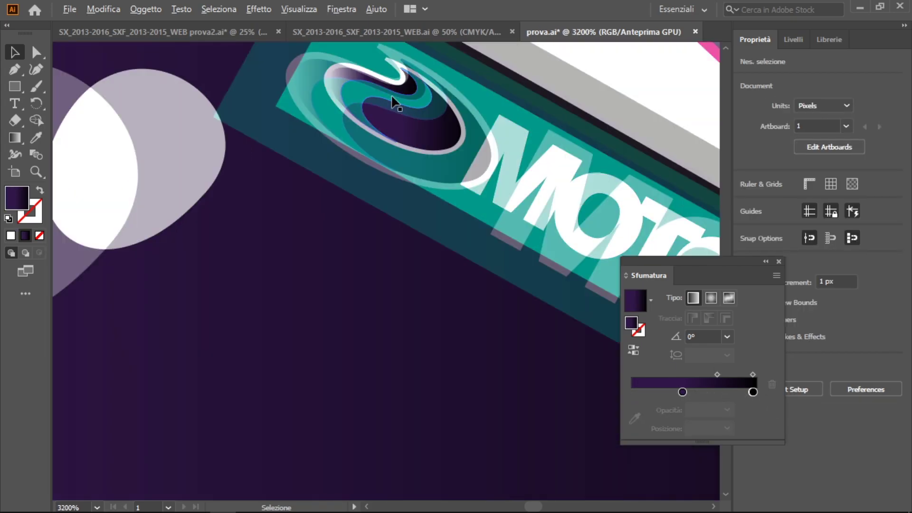
pyautogui.scroll(-5, 395, 164)
pyautogui.scroll(4, 394, 165)
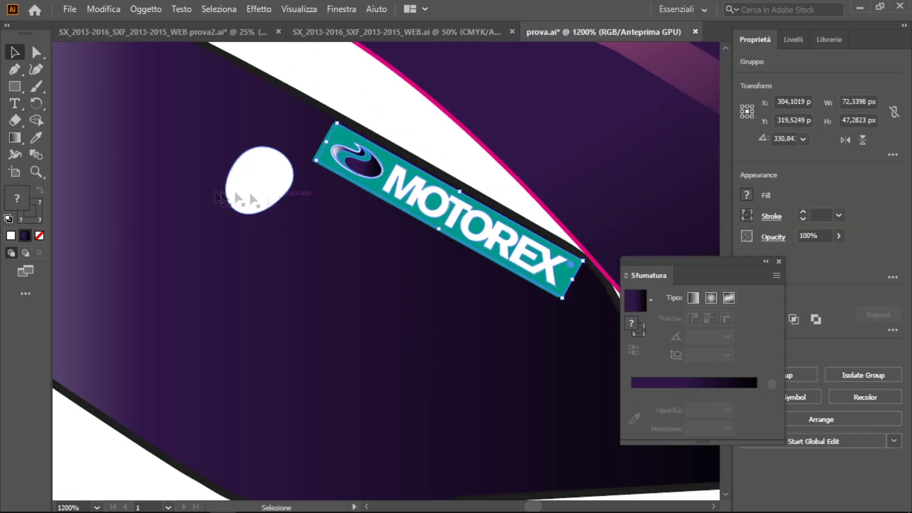
# Step: Undo the swoosh colour changes and move the MOTOREX logo over the white dot
pyautogui.doubleClick(235, 190)
pyautogui.hotkey('ctrl', 'z')
pyautogui.doubleClick(372, 200)
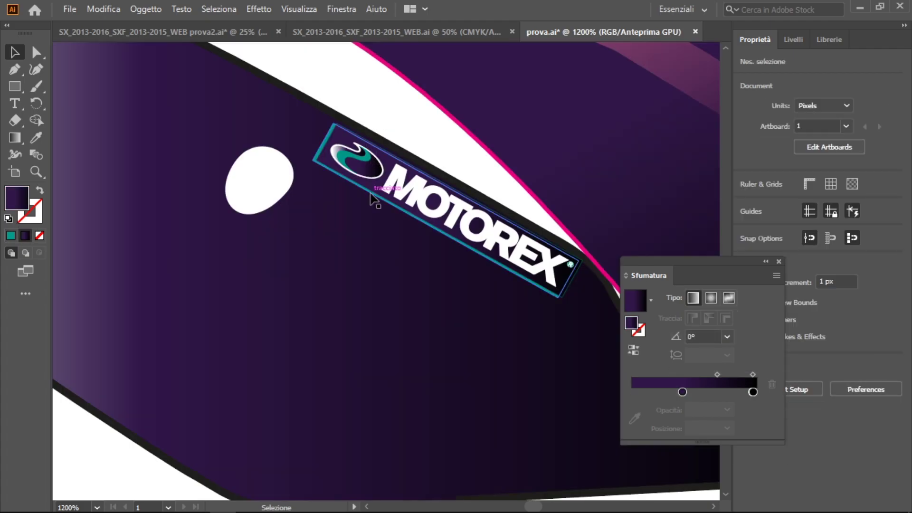
pyautogui.moveTo(557, 278)
pyautogui.mouseDown()
pyautogui.moveTo(429, 278)
pyautogui.moveTo(539, 258)
pyautogui.mouseUp()
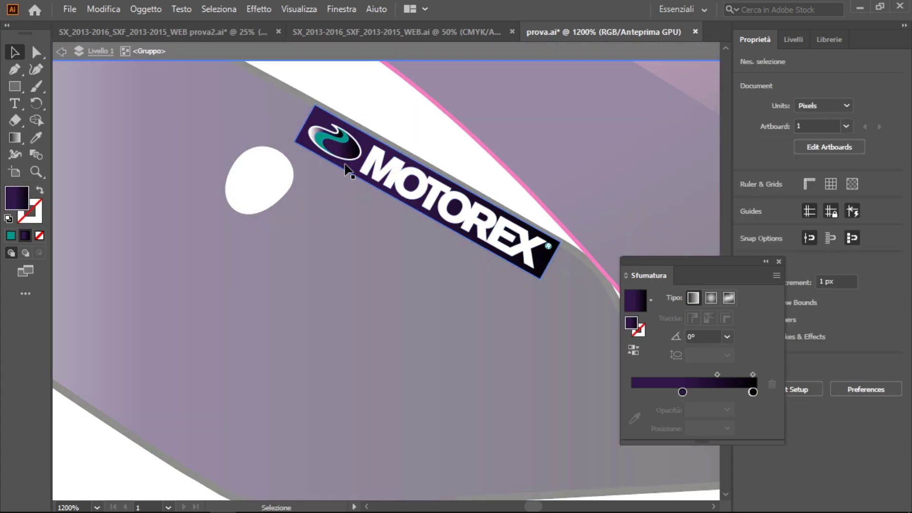
pyautogui.moveTo(352, 173); pyautogui.dragTo(477, 210)
# Step: Fill the MOTOREX teal swoosh with the dark purple gradient swatch
pyautogui.doubleClick(298, 122)
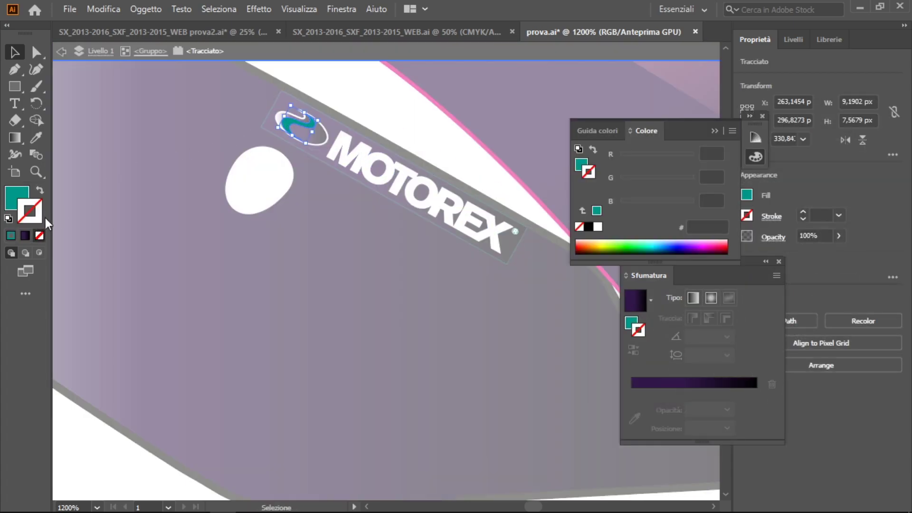
pyautogui.click(747, 194)
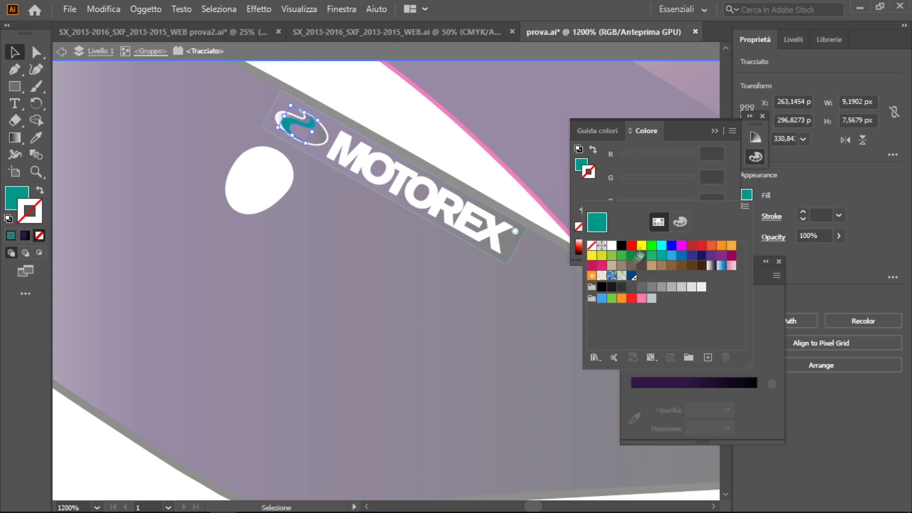
pyautogui.click(387, 132)
pyautogui.moveTo(321, 157); pyautogui.dragTo(292, 202)
pyautogui.press('Escape')
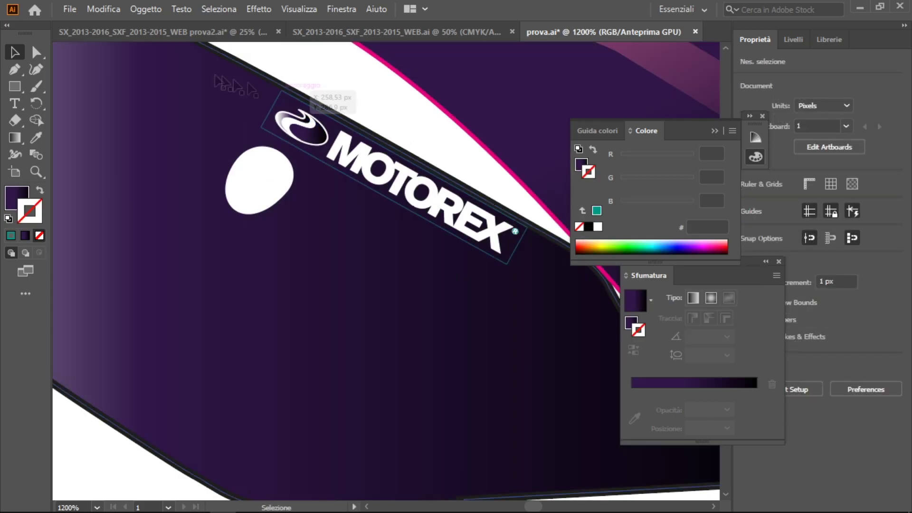
pyautogui.hscroll(2, 320, 363)
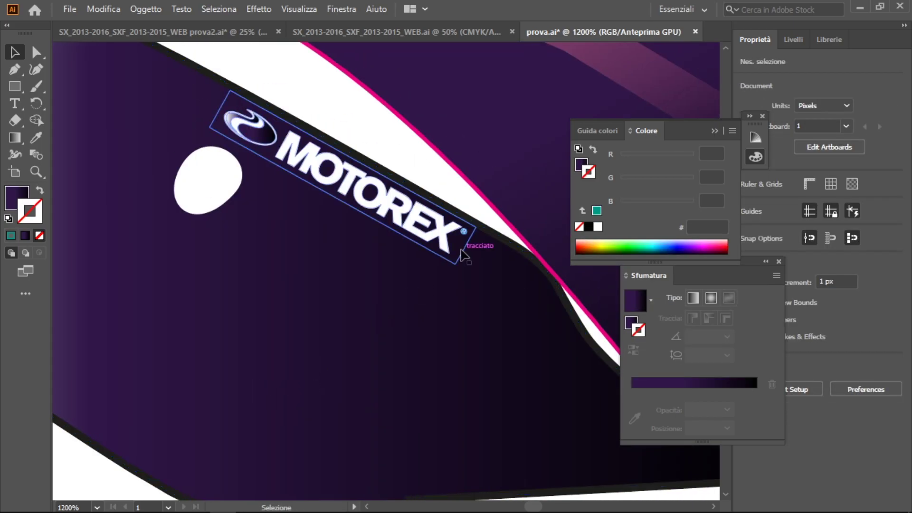
# Step: Try deleting the R from the ® mark's teal circle, then restore it
pyautogui.doubleClick(460, 249)
pyautogui.press('Escape')
pyautogui.scroll(5, 463, 240)
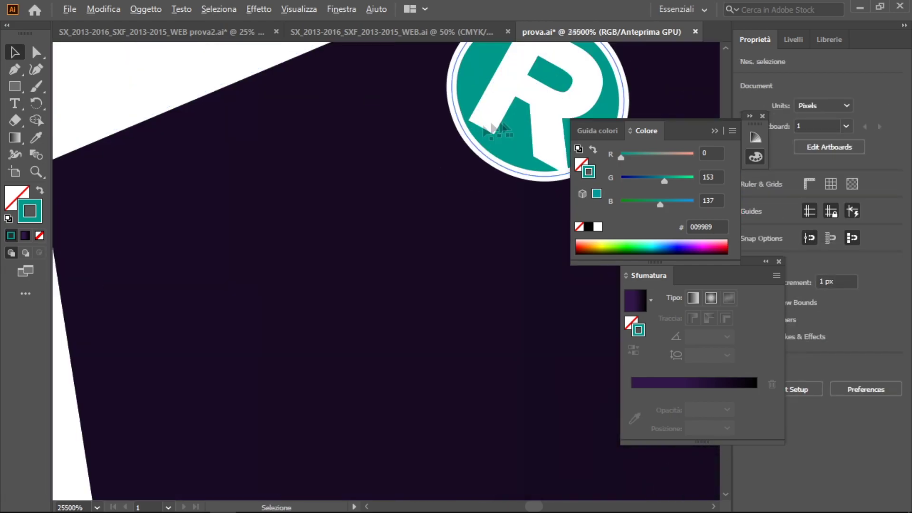
pyautogui.doubleClick(492, 128)
pyautogui.click(473, 80)
pyautogui.press('Delete')
pyautogui.scroll(-3, 305, 276)
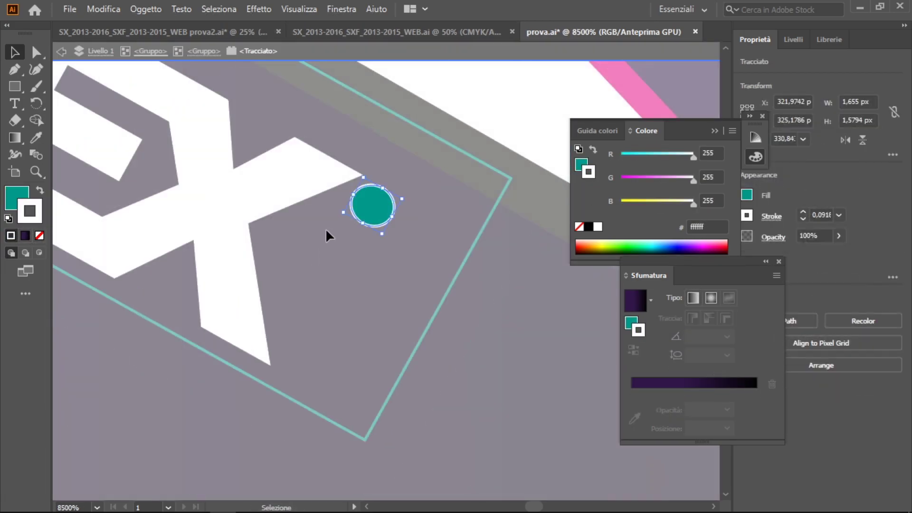
pyautogui.hotkey('ctrl', 'z')
# Step: Bring up the Open dialog on the loghi moto folder
pyautogui.scroll(3, 352, 209)
pyautogui.scroll(3, 357, 281)
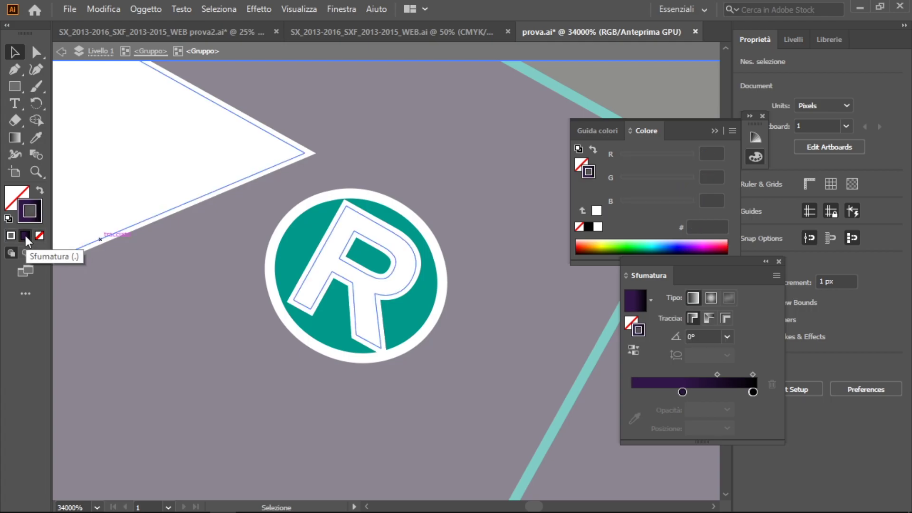
pyautogui.scroll(-5, 428, 200)
pyautogui.scroll(-10, 412, 171)
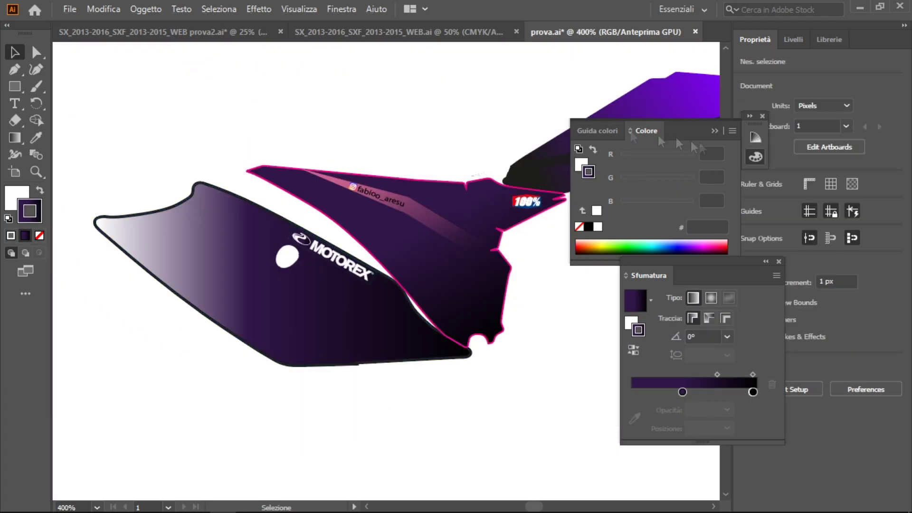
pyautogui.scroll(-1, 351, 132)
pyautogui.scroll(1, 386, 193)
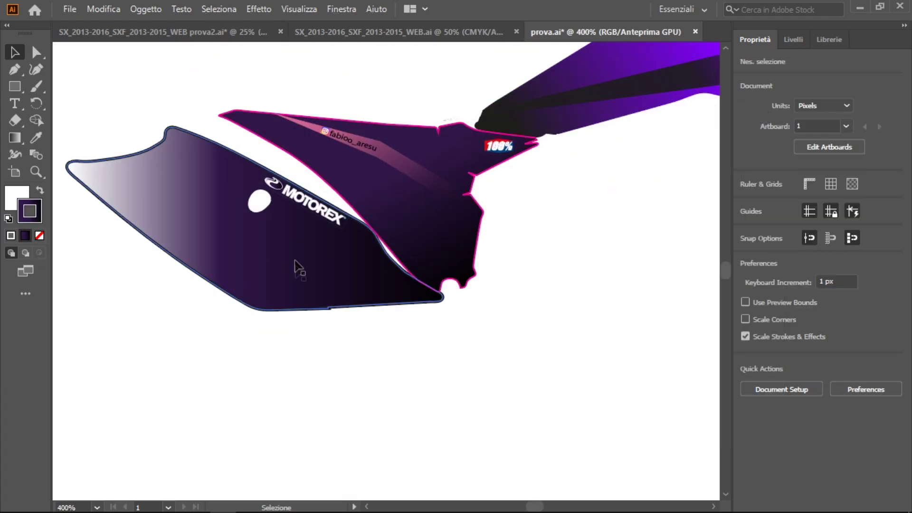
pyautogui.click(88, 11)
pyautogui.hotkey('ctrl', 'o')
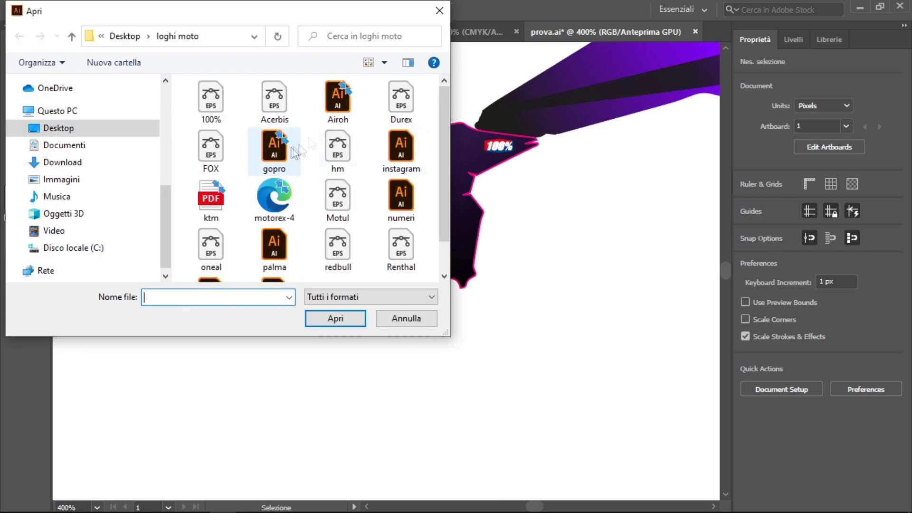
# Step: Open numeri.ai and carry its yellow 1 into the kit document
pyautogui.doubleClick(401, 195)
pyautogui.doubleClick(379, 215)
pyautogui.click(387, 221)
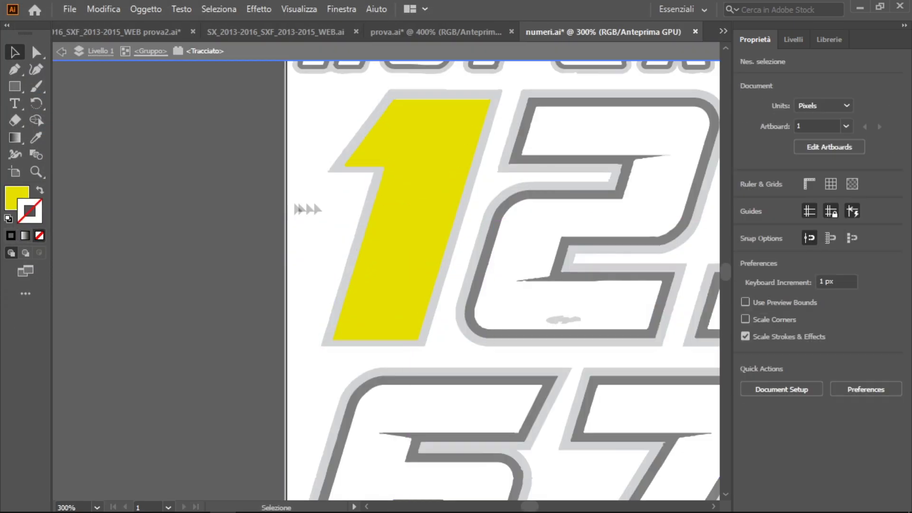
pyautogui.hotkey('ctrl', 'Tab')
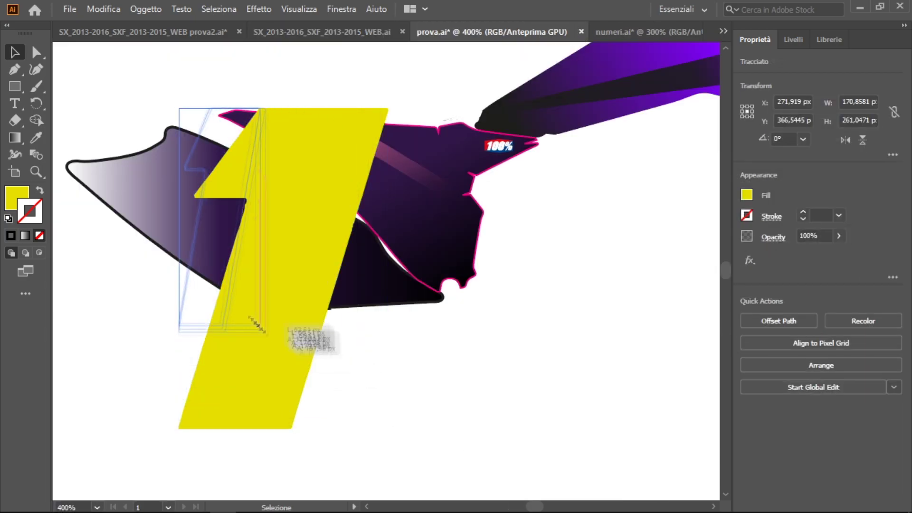
pyautogui.moveTo(508, 57); pyautogui.dragTo(121, 223)
# Step: Make the 1 white, then shrink and place it on the side panel
pyautogui.doubleClick(21, 216)
pyautogui.press('Return')
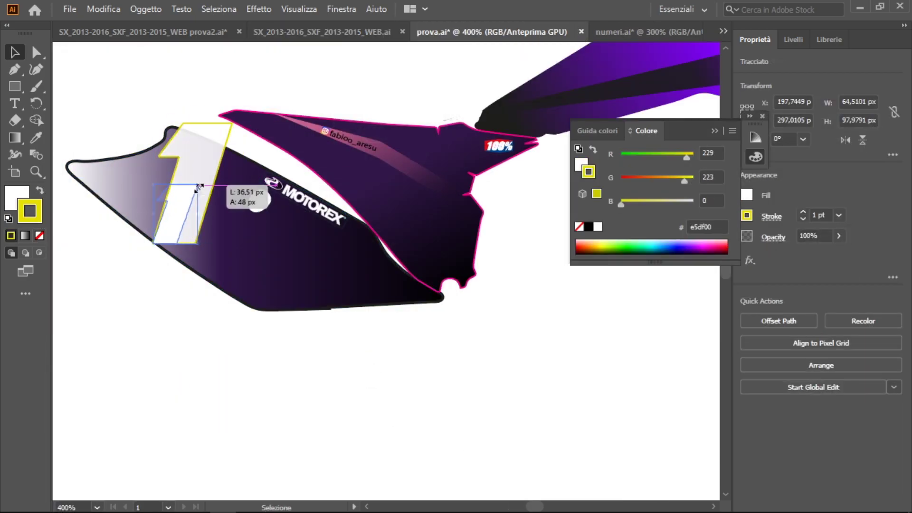
pyautogui.doubleClick(202, 192)
pyautogui.hotkey('ctrl', '+')
pyautogui.hotkey('ctrl', '+')
pyautogui.hotkey('ctrl', '+')
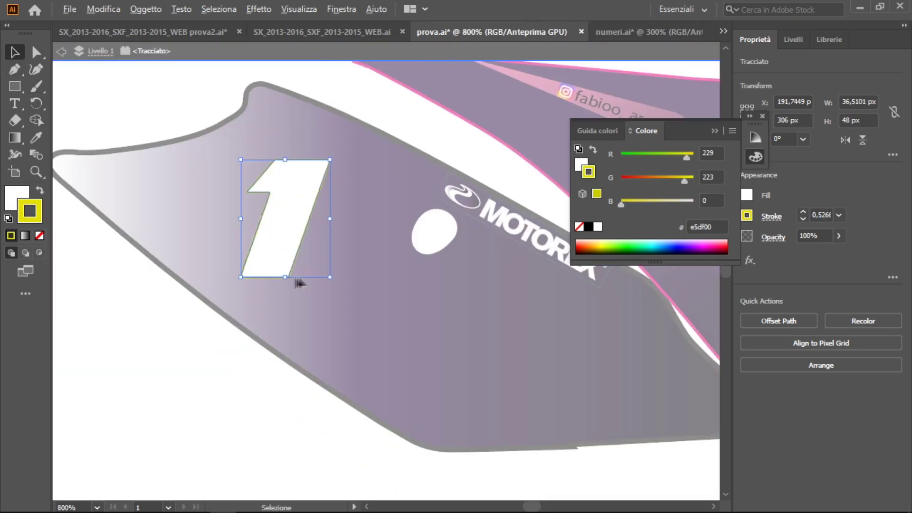
pyautogui.moveTo(272, 206); pyautogui.dragTo(423, 304)
pyautogui.press('Escape')
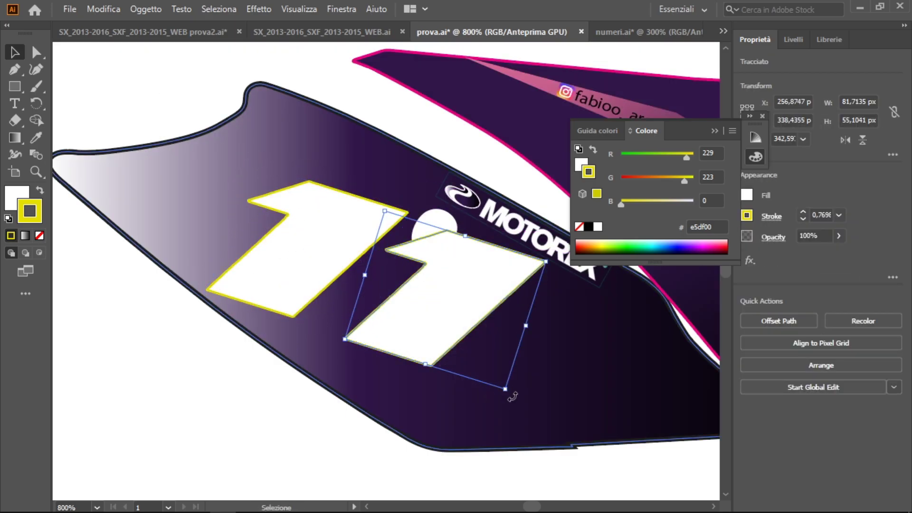
# Step: Add a rotated copy of the 1 beside it and apply a gradient outline
pyautogui.moveTo(430, 316); pyautogui.dragTo(363, 345)
pyautogui.click(315, 275)
pyautogui.press('Right')
pyautogui.press('Right')
pyautogui.press('Right')
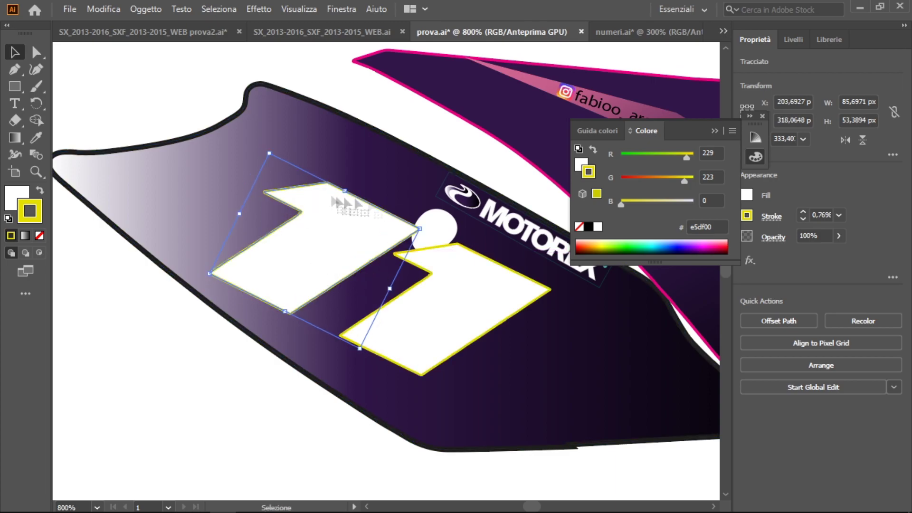
pyautogui.click(25, 236)
pyautogui.click(632, 409)
pyautogui.click(451, 332)
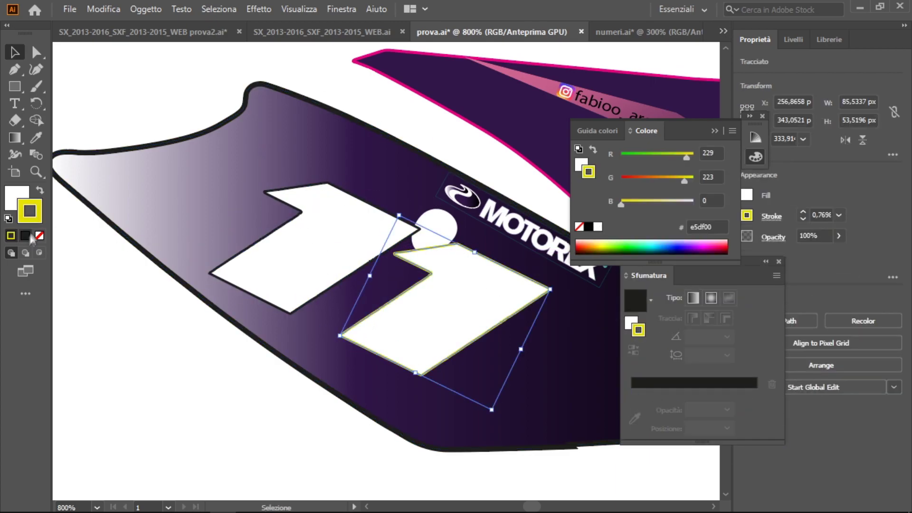
# Step: Switch to the numeri.ai document and select the 1 path inside its group
pyautogui.click(241, 198)
pyautogui.scroll(-5, 240, 198)
pyautogui.scroll(3, 383, 220)
pyautogui.scroll(2, 281, 216)
pyautogui.scroll(-2, 280, 217)
pyautogui.scroll(2, 277, 224)
pyautogui.scroll(-3, 273, 212)
pyautogui.scroll(4, 203, 125)
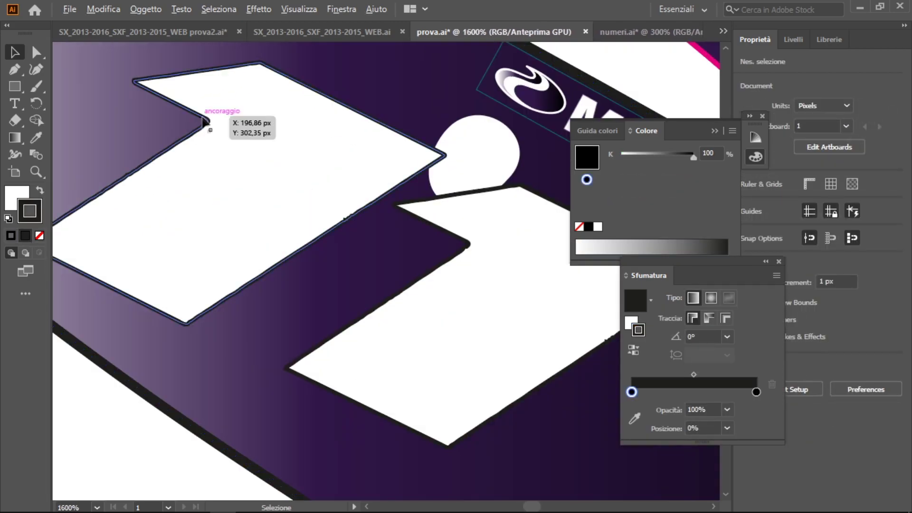
pyautogui.scroll(3, 204, 125)
pyautogui.press('p')
pyautogui.scroll(-3, 264, 159)
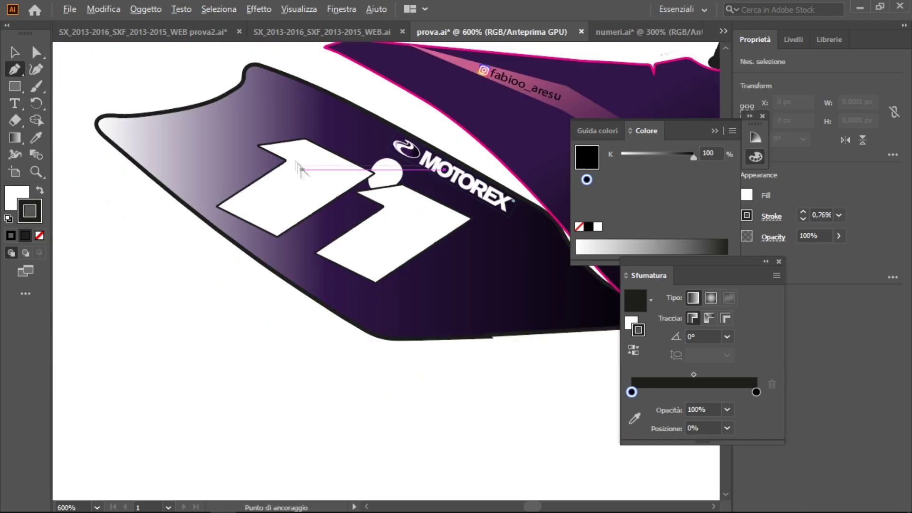
pyautogui.scroll(5, 306, 173)
pyautogui.scroll(1, 315, 239)
pyautogui.hotkey('ctrl', 'Tab')
pyautogui.press('v')
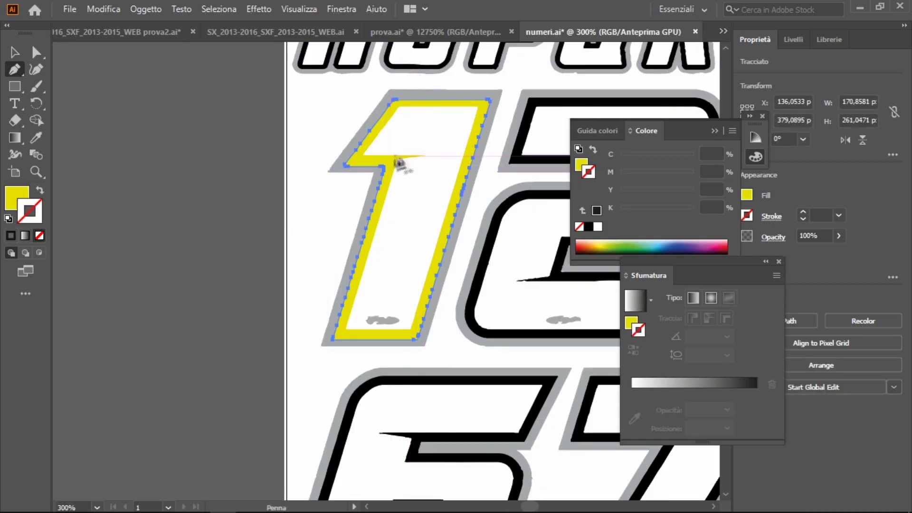
pyautogui.scroll(-5, 265, 173)
pyautogui.scroll(5, 245, 163)
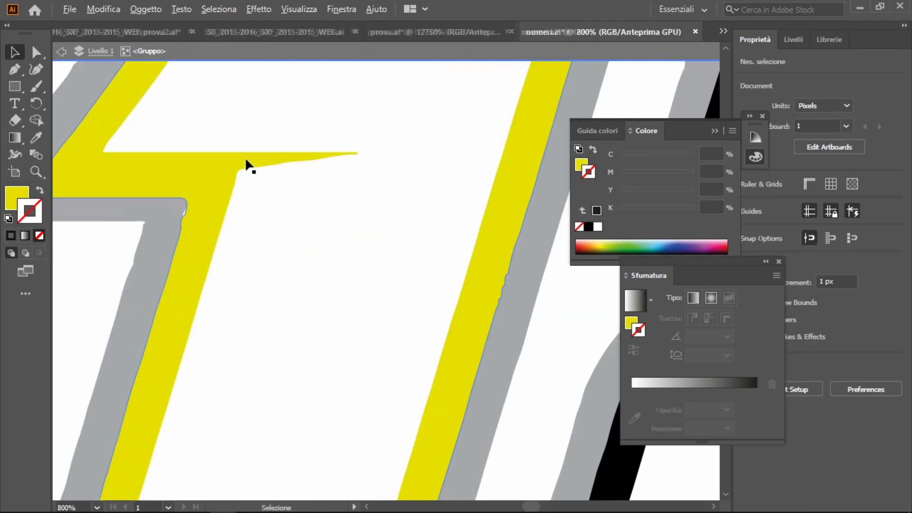
pyautogui.scroll(-5, 257, 162)
pyautogui.doubleClick(266, 156)
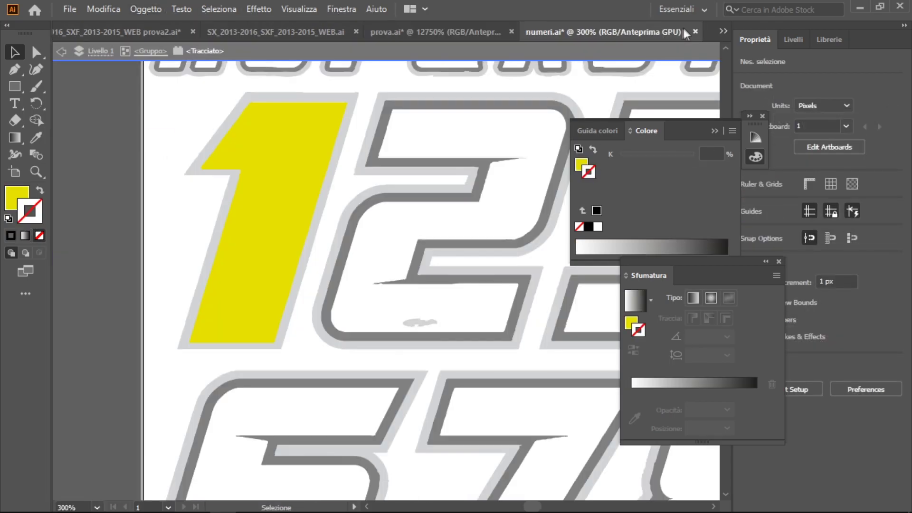
# Step: Close numeri.ai, answering its save prompt, and save prova.ai
pyautogui.hotkey('ctrl', 'w')
pyautogui.click(533, 281)
pyautogui.scroll(-5, 345, 226)
pyautogui.hotkey('ctrl', 's')
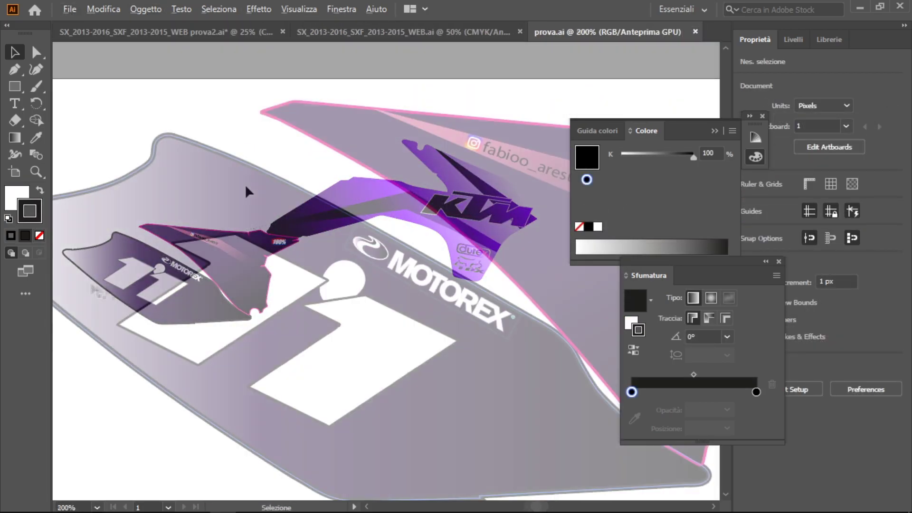
# Step: Give the left 1 a thick 2 pt black outline
pyautogui.click(157, 281)
pyautogui.scroll(6, 112, 266)
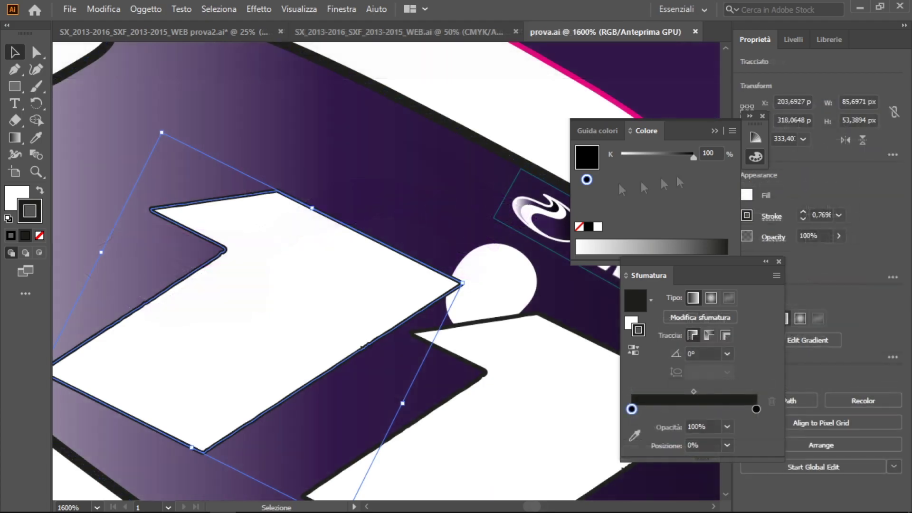
pyautogui.click(803, 214)
pyautogui.hotkey('ctrl', 'shift', 'a')
pyautogui.scroll(3, 295, 203)
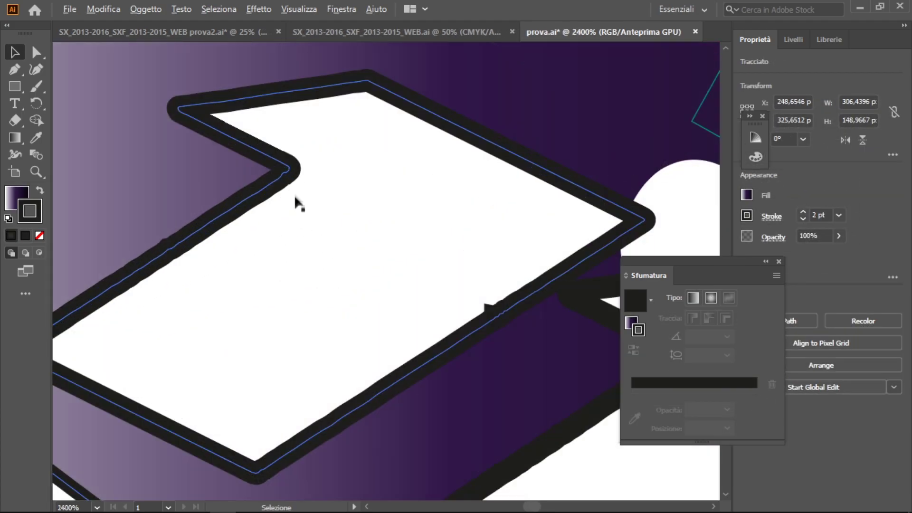
# Step: Draw a black, stroke-free spike with the Pen tool in the first 1's notch
pyautogui.scroll(3, 295, 203)
pyautogui.press('p')
pyautogui.moveTo(312, 143); pyautogui.dragTo(338, 169)
pyautogui.scroll(-3, 519, 265)
pyautogui.click(509, 260)
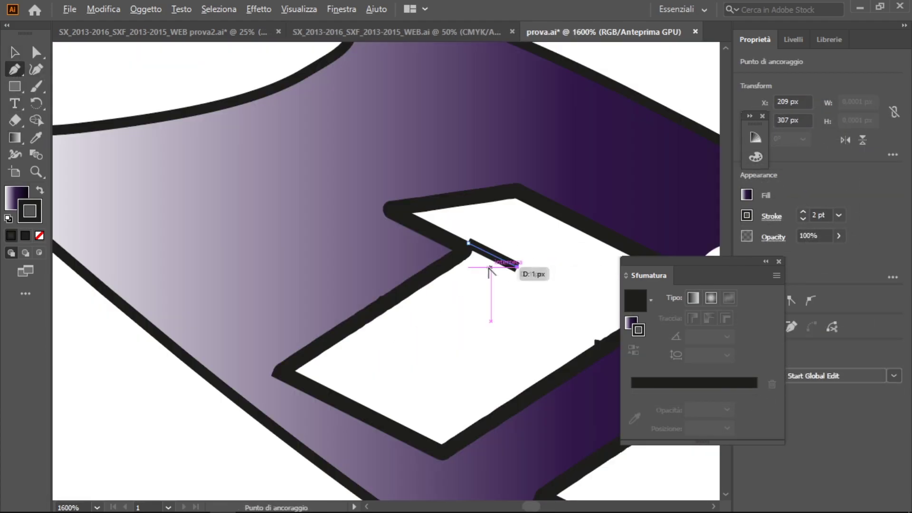
pyautogui.scroll(3, 493, 265)
pyautogui.click(747, 195)
pyautogui.click(622, 245)
pyautogui.click(803, 219)
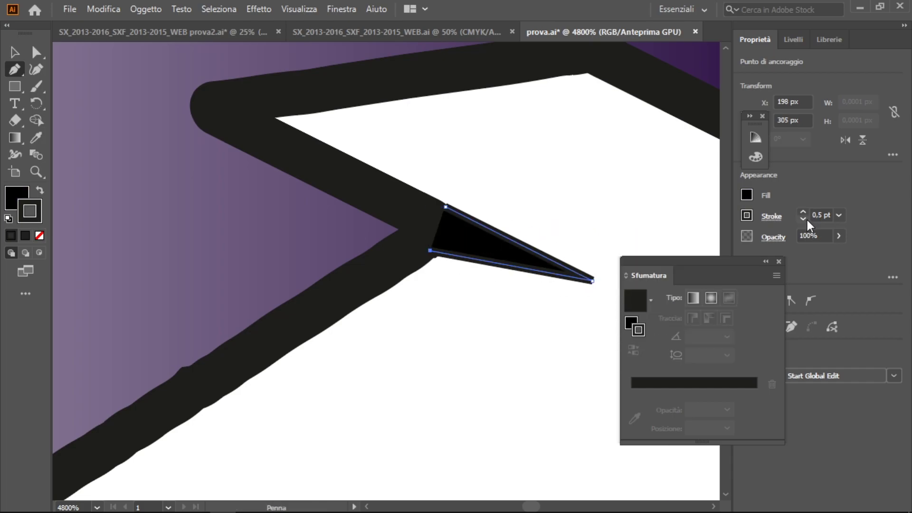
pyautogui.click(622, 192)
pyautogui.hotkey('ctrl', 'z')
pyautogui.press('v')
# Step: Sample the purple panel's colours with the Eyedropper, then reselect the spike
pyautogui.click(456, 245)
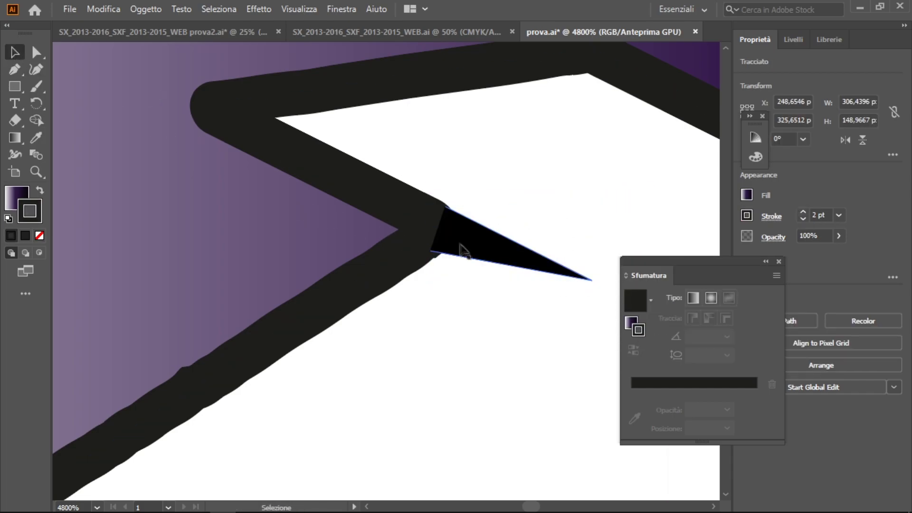
pyautogui.press('i')
pyautogui.scroll(-3, 323, 164)
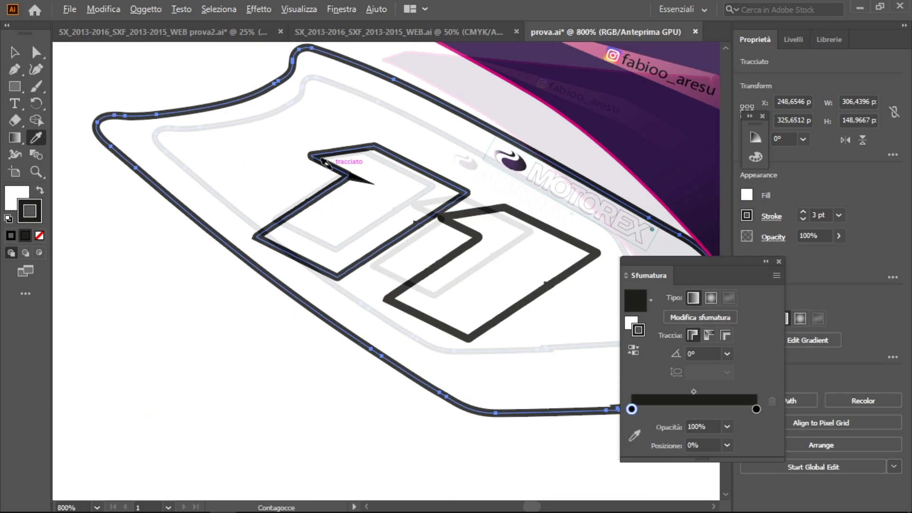
pyautogui.scroll(-5, 363, 169)
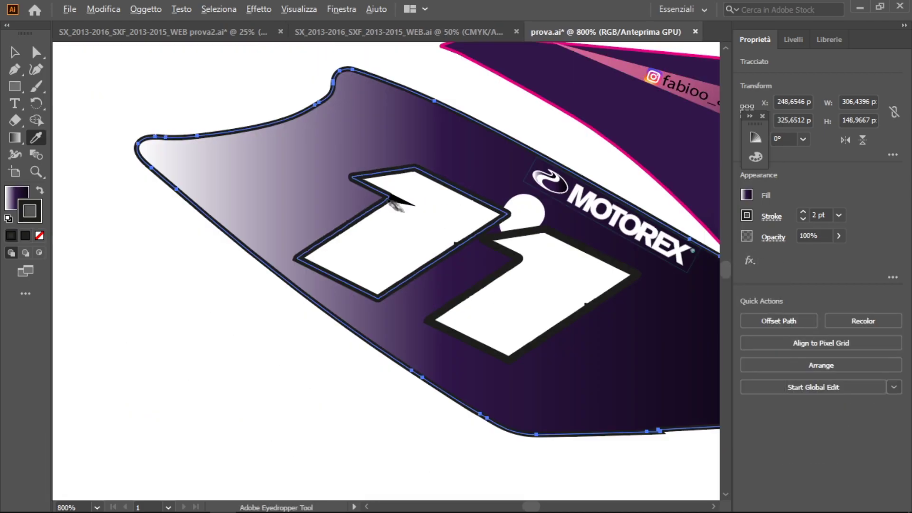
pyautogui.scroll(7, 364, 168)
pyautogui.press('v')
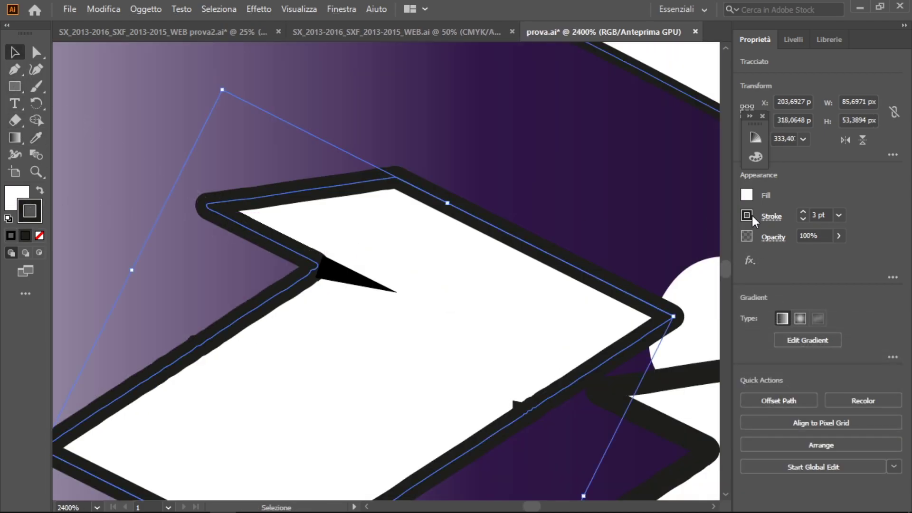
pyautogui.click(747, 195)
pyautogui.press('Escape')
pyautogui.click(324, 276)
pyautogui.scroll(6, 323, 276)
pyautogui.scroll(-5, 323, 275)
pyautogui.scroll(4, 495, 316)
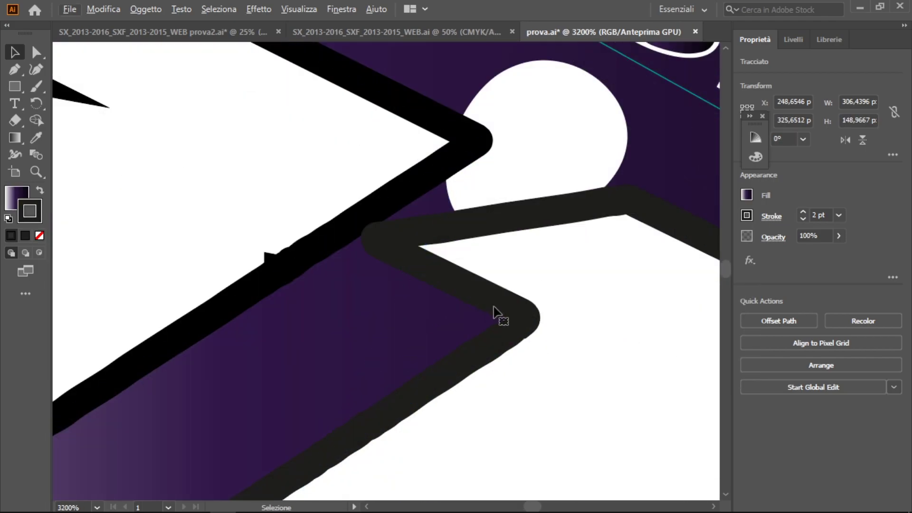
# Step: Bring the white dot above the second 1 in front of its black outline
pyautogui.click(494, 315)
pyautogui.click(747, 215)
pyautogui.press('Escape')
pyautogui.scroll(-5, 625, 274)
pyautogui.scroll(3, 590, 252)
pyautogui.click(494, 224)
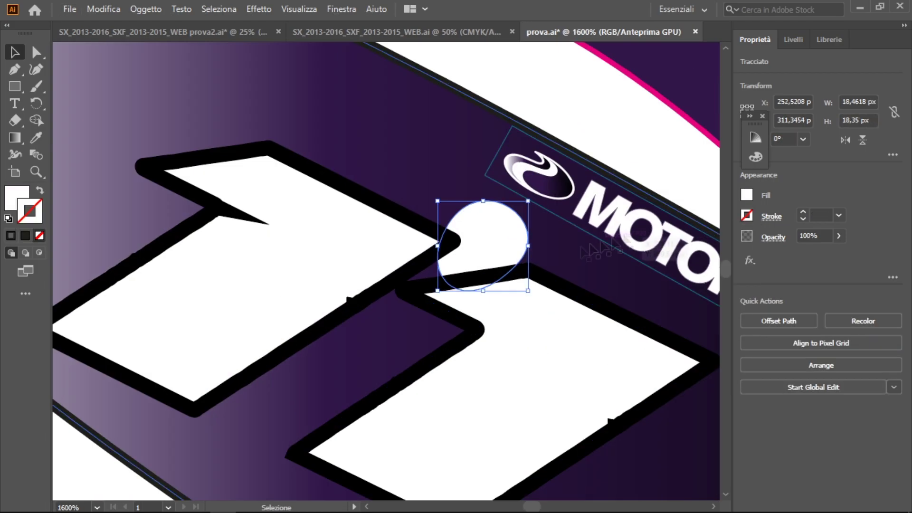
pyautogui.click(821, 364)
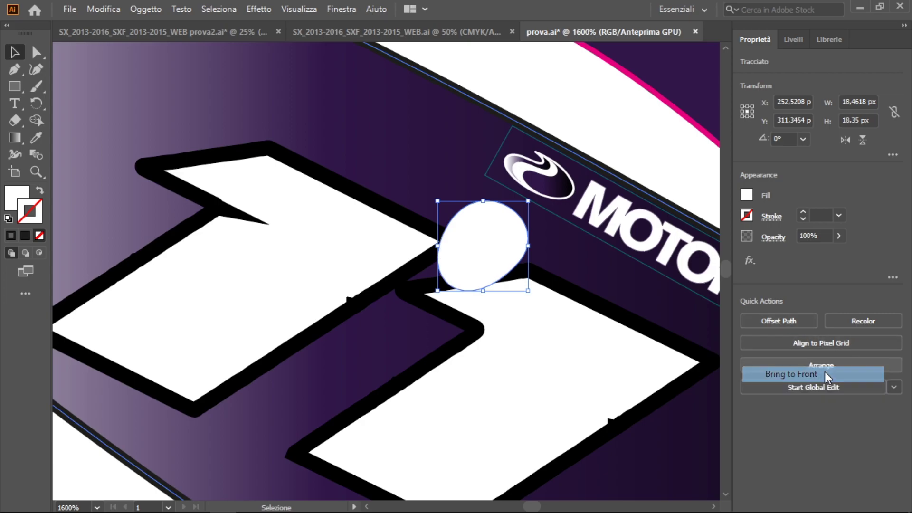
# Step: Alt-drag a copy of the spike into the second 1's notch and nudge it into place
pyautogui.scroll(-5, 363, 200)
pyautogui.scroll(4, 383, 202)
pyautogui.moveTo(384, 200); pyautogui.dragTo(567, 290)
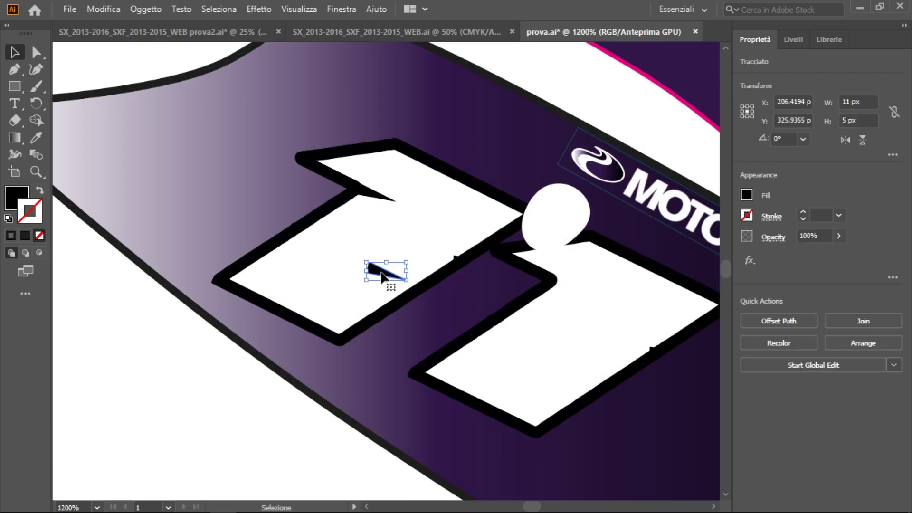
pyautogui.scroll(5, 567, 290)
pyautogui.moveTo(626, 280); pyautogui.dragTo(612, 270)
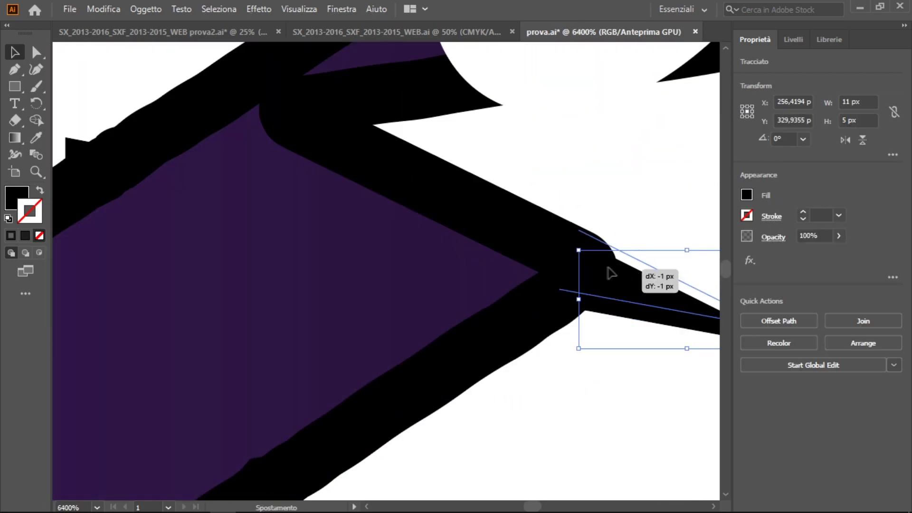
# Step: Check the white dot's placement and save the document
pyautogui.scroll(-6, 611, 271)
pyautogui.scroll(3, 454, 142)
pyautogui.click(454, 142)
pyautogui.hotkey('alt', 'f')
pyautogui.press('Escape')
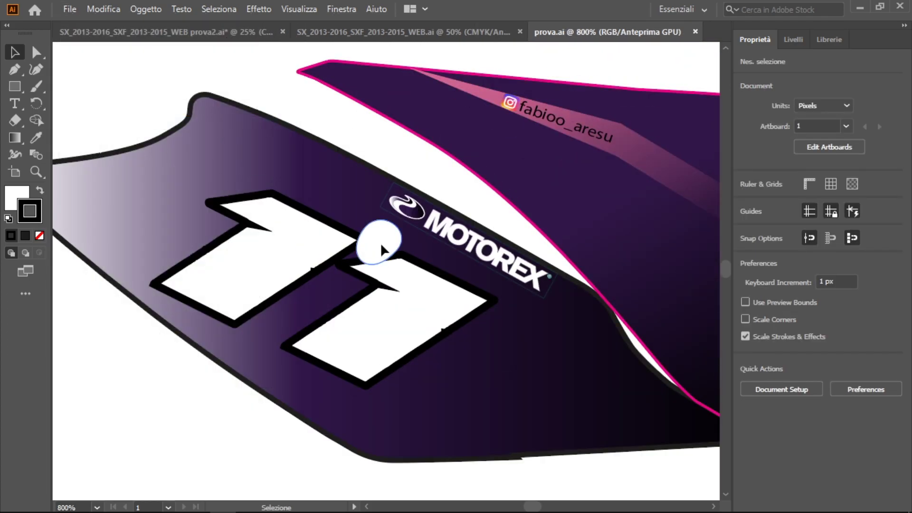
pyautogui.click(378, 240)
pyautogui.click(386, 171)
pyautogui.scroll(-3, 386, 173)
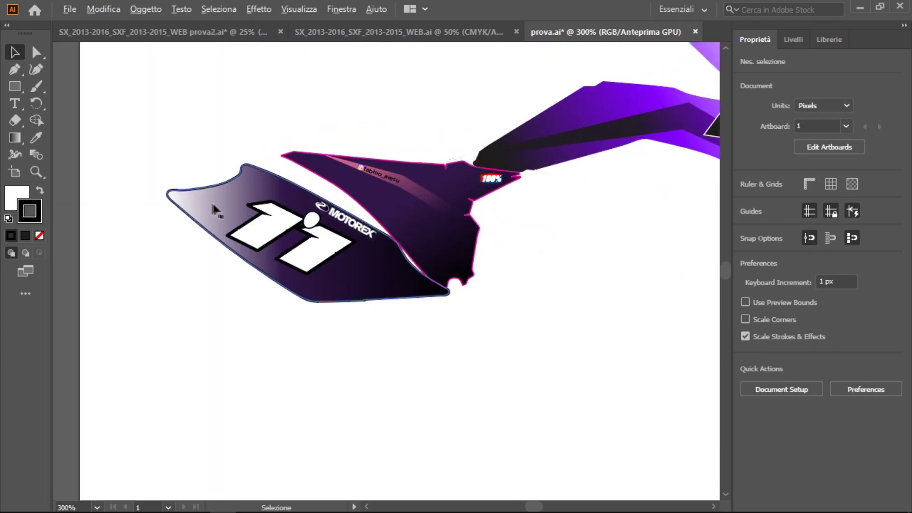
pyautogui.hotkey('ctrl', 's')
# Step: Place the Acerbis logo from the loghi moto folder onto the artboard
pyautogui.click(75, 8)
pyautogui.click(127, 235)
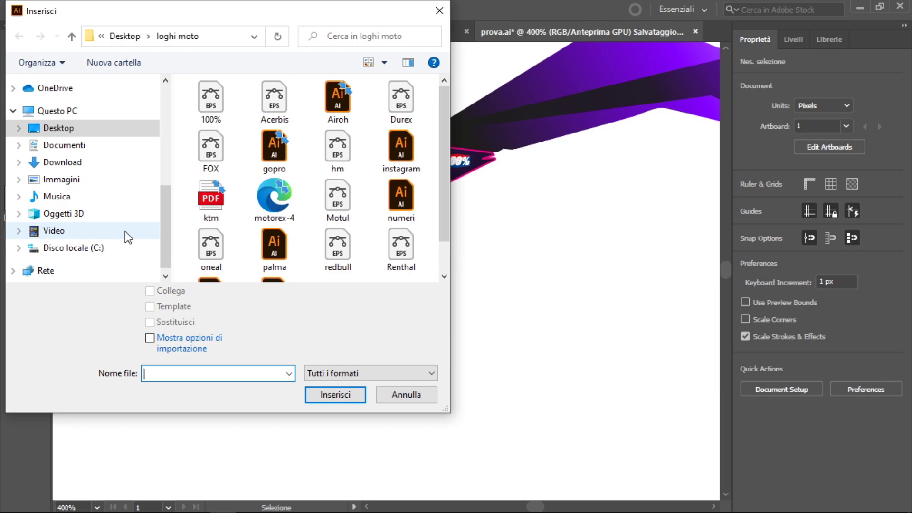
pyautogui.click(338, 199)
pyautogui.press('Left')
pyautogui.press('Left')
pyautogui.press('Right')
pyautogui.press('Right')
pyautogui.click(340, 393)
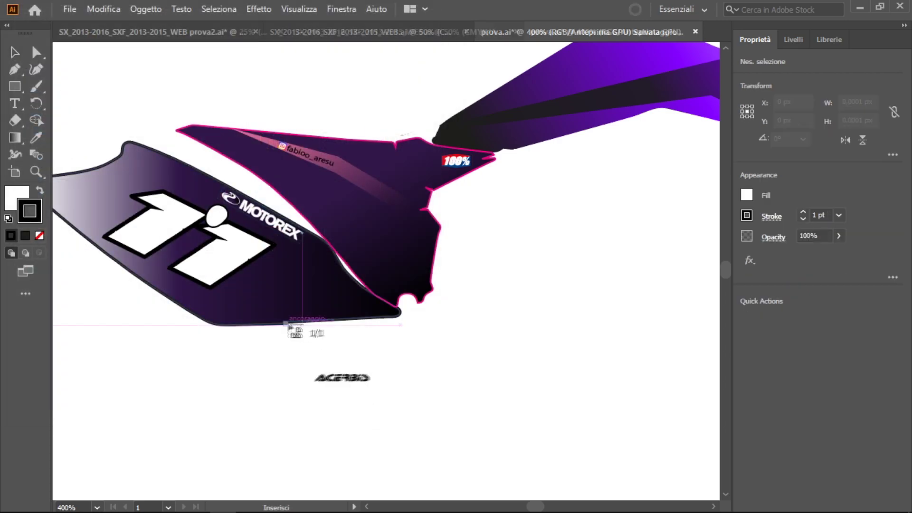
pyautogui.click(217, 371)
# Step: Move the ACERBIS logo onto the purple side panel and scale it to fit
pyautogui.hotkey('alt', 'Tab')
pyautogui.click(641, 32)
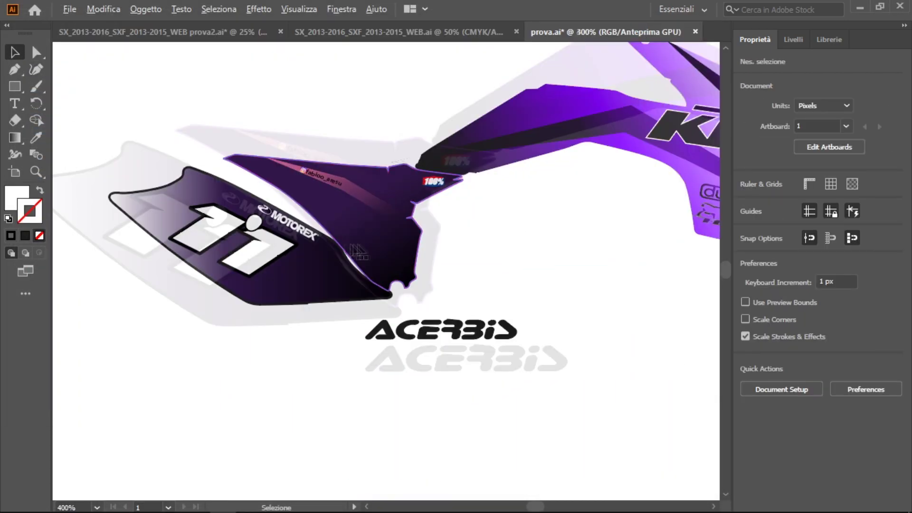
pyautogui.hotkey('ctrl', '-')
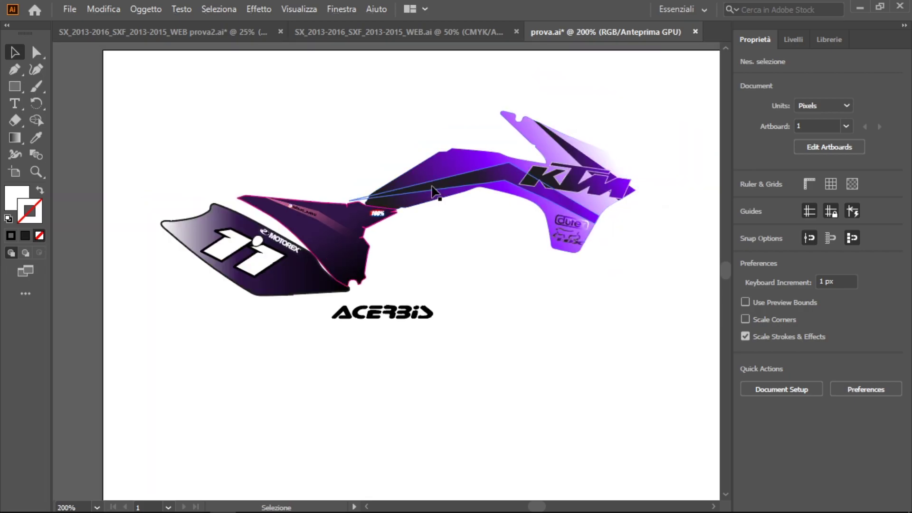
pyautogui.moveTo(366, 312); pyautogui.dragTo(384, 176)
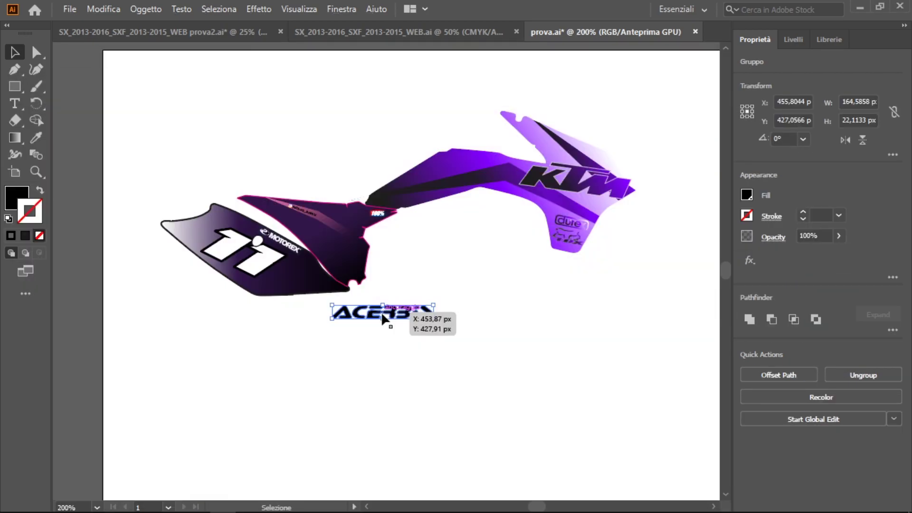
pyautogui.hotkey('ctrl', '+')
pyautogui.moveTo(384, 180)
pyautogui.mouseDown()
pyautogui.moveTo(295, 170)
pyautogui.moveTo(468, 322)
pyautogui.moveTo(448, 330)
pyautogui.mouseUp()
pyautogui.hotkey('ctrl', '+')
pyautogui.hotkey('ctrl', '+')
pyautogui.hotkey('ctrl', '-')
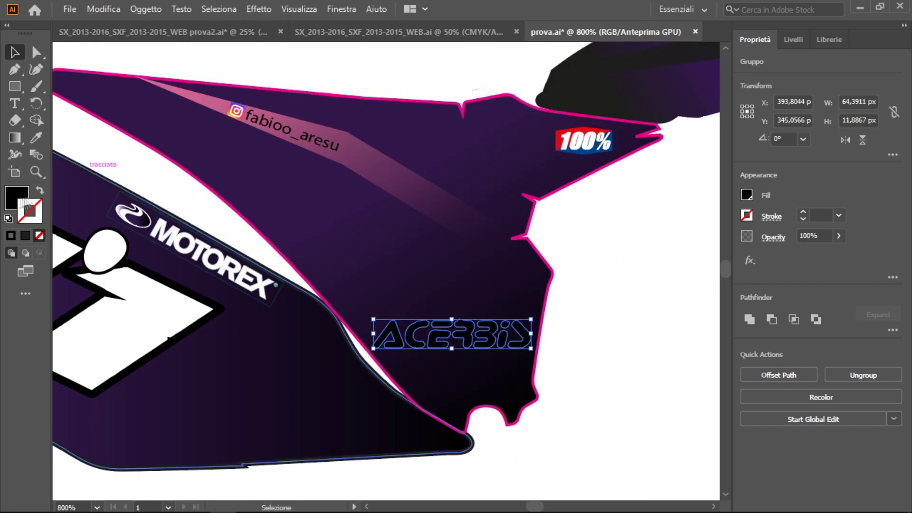
# Step: Set the whole ACERBIS logo's fill to white
pyautogui.doubleClick(402, 340)
pyautogui.press('Escape')
pyautogui.click(451, 335)
pyautogui.click(748, 201)
pyautogui.click(612, 250)
pyautogui.hotkey('ctrl', 'shift', 'a')
pyautogui.hotkey('ctrl', '-')
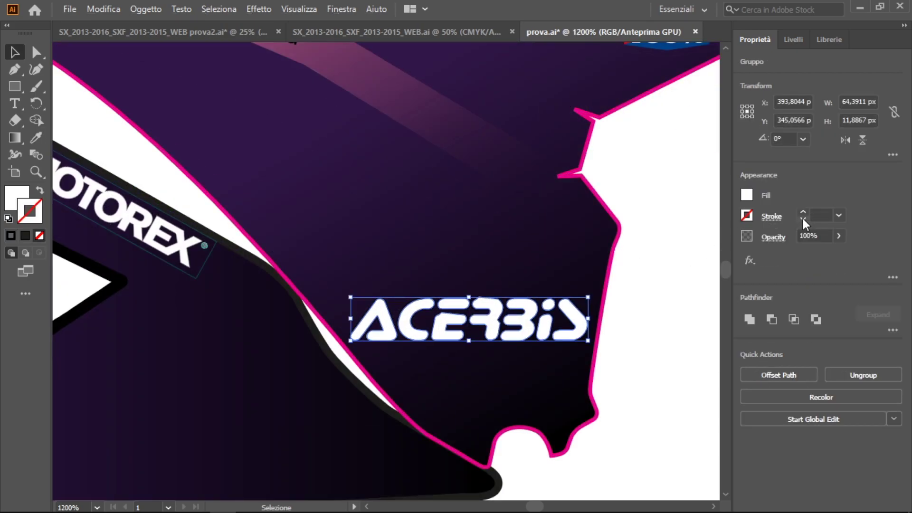
pyautogui.hotkey('ctrl', 'shift', 'a')
pyautogui.hotkey('ctrl', '-')
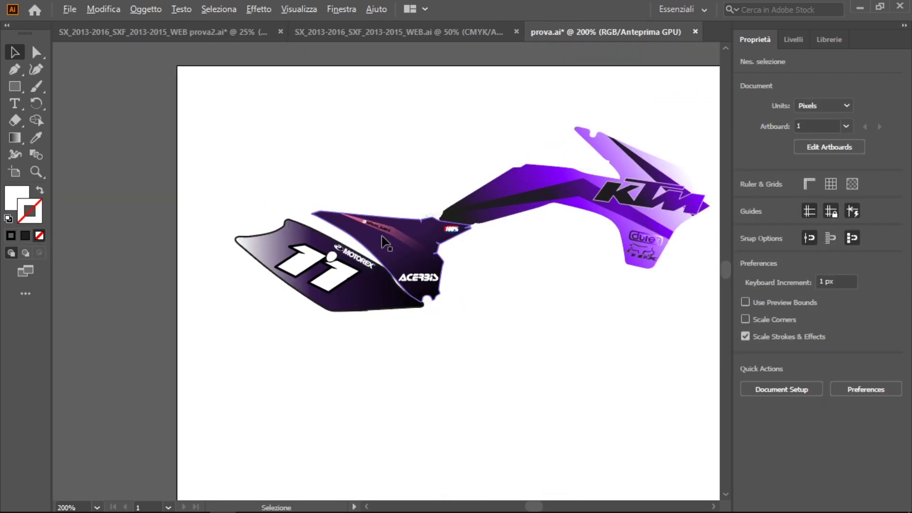
pyautogui.hotkey('ctrl', '+')
pyautogui.hotkey('ctrl', '+')
pyautogui.hotkey('ctrl', '+')
pyautogui.click(70, 9)
# Step: Place the Renthal logo file and shrink it with a corner handle
pyautogui.click(101, 239)
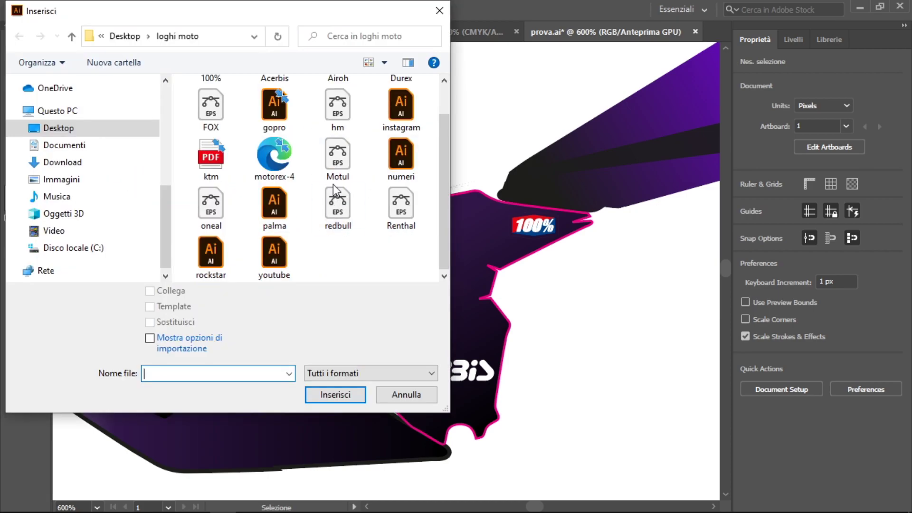
pyautogui.doubleClick(401, 204)
pyautogui.hotkey('ctrl', '-')
pyautogui.hotkey('ctrl', '-')
pyautogui.hotkey('ctrl', '-')
pyautogui.click(453, 352)
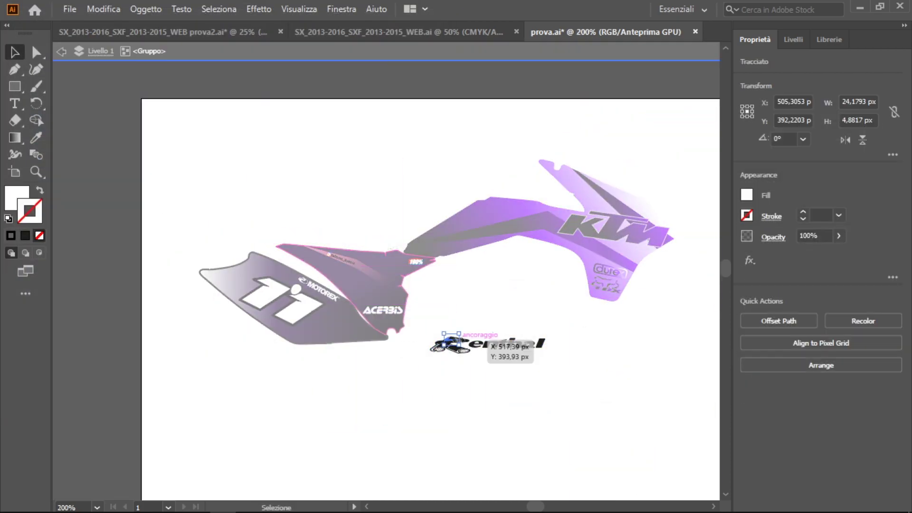
pyautogui.hotkey('ctrl', '+')
pyautogui.hotkey('ctrl', '+')
pyautogui.hotkey('ctrl', '+')
pyautogui.click(402, 351)
pyautogui.moveTo(289, 337); pyautogui.dragTo(464, 339)
# Step: Move the Renthal logo just above ACERBIS, align it, and make it white
pyautogui.moveTo(556, 373); pyautogui.dragTo(238, 276)
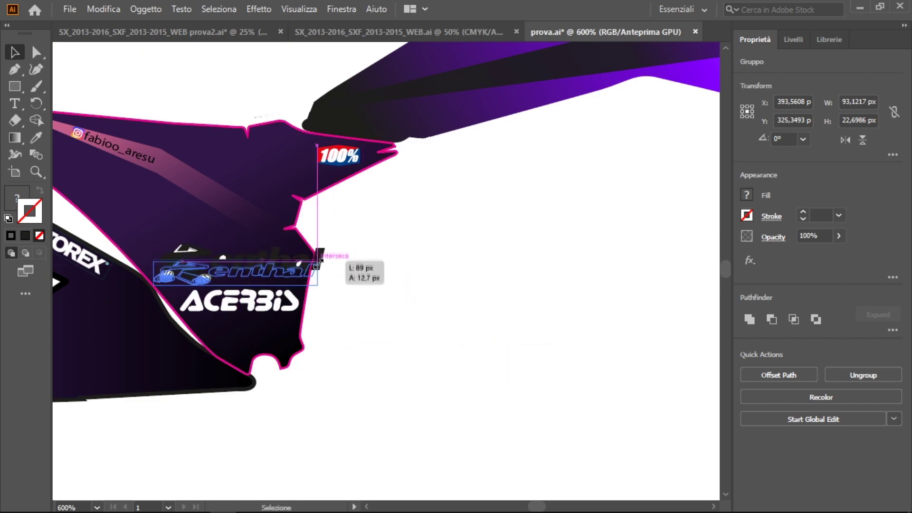
pyautogui.hotkey('ctrl', '+')
pyautogui.hotkey('ctrl', '+')
pyautogui.moveTo(268, 281); pyautogui.dragTo(217, 282)
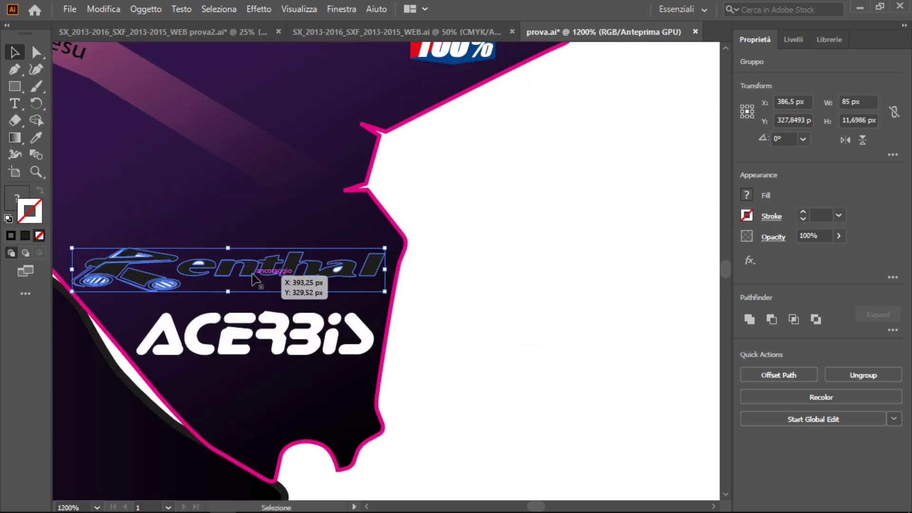
pyautogui.click(218, 281)
pyautogui.click(521, 188)
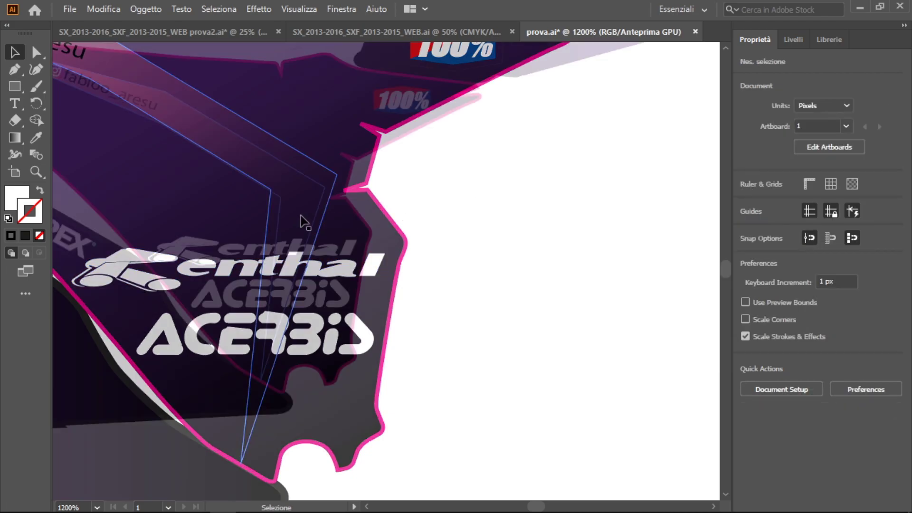
pyautogui.click(218, 254)
pyautogui.hotkey('ctrl', '-')
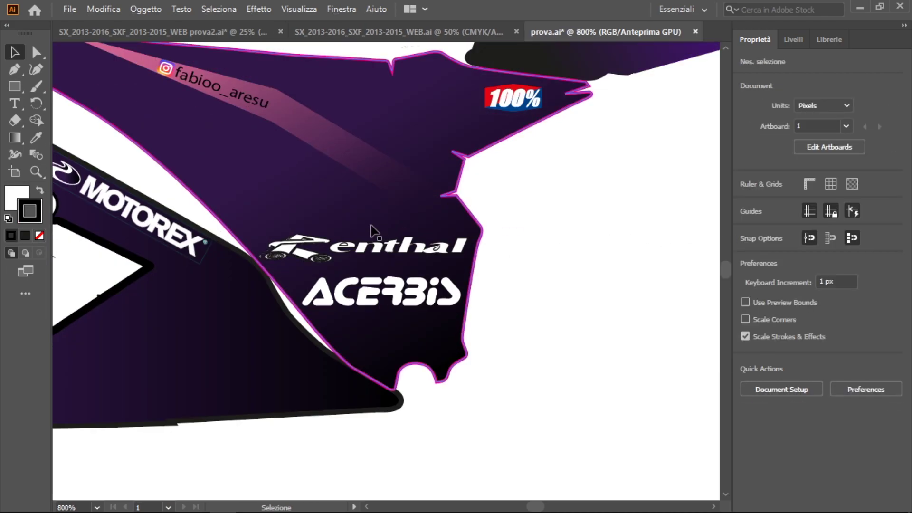
pyautogui.scroll(-3, 371, 227)
pyautogui.scroll(-3, 372, 227)
pyautogui.scroll(2, 381, 140)
pyautogui.scroll(-1, 381, 140)
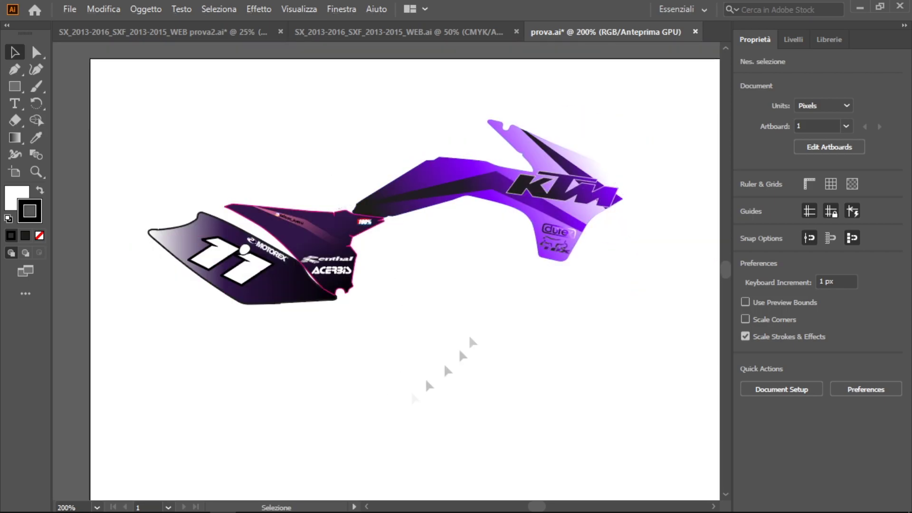